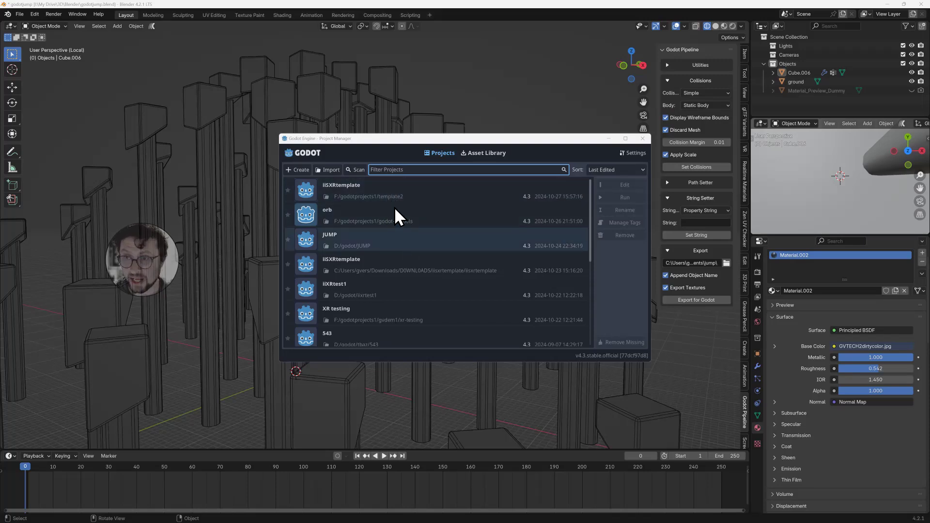
- Rename the iiSXRtemplate project stored in F:/godotprojects1/template2 to "GregoryRoom3things on Table" and open it for editing
{"action": "left_click", "coordinate": [384, 140]}
{"action": "left_click_drag", "start_coordinate": [386, 138], "coordinate": [340, 132]}
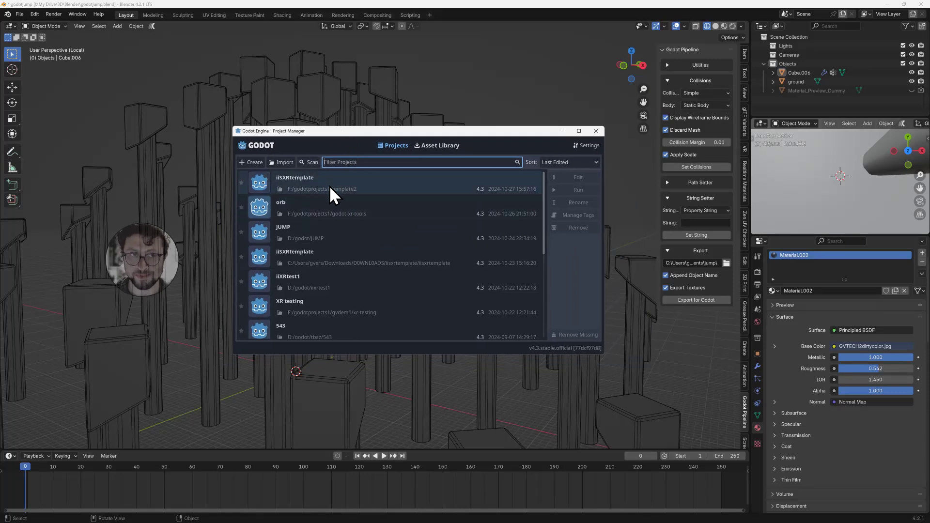
{"action": "left_click", "coordinate": [374, 179]}
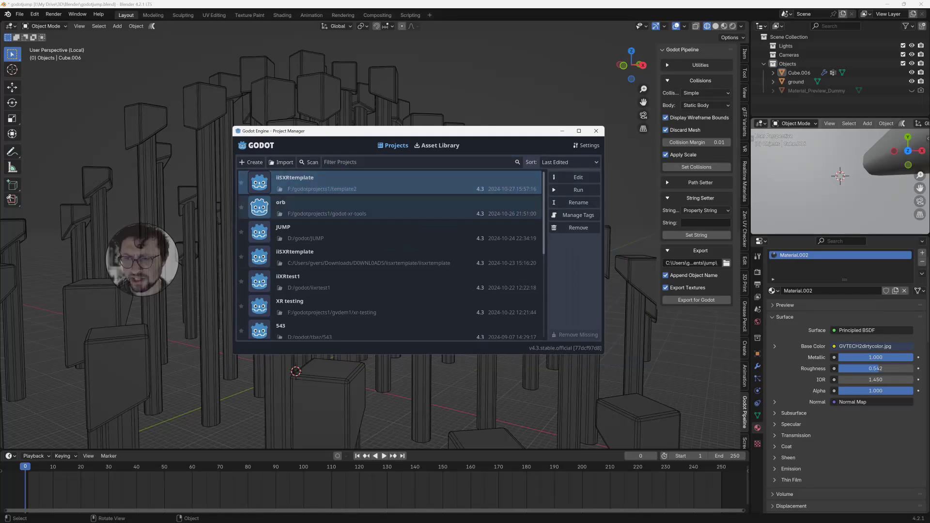
{"action": "left_click", "coordinate": [576, 203]}
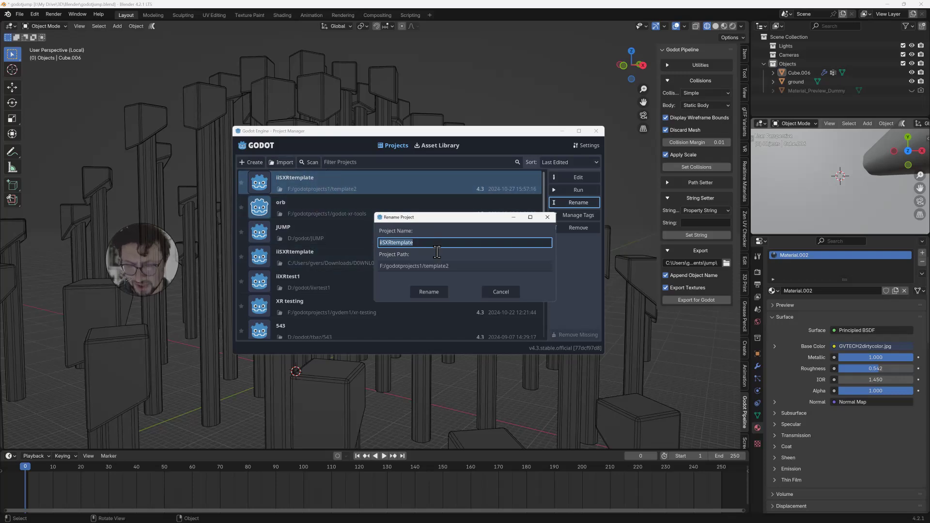
{"action": "type", "text": "Grego"}
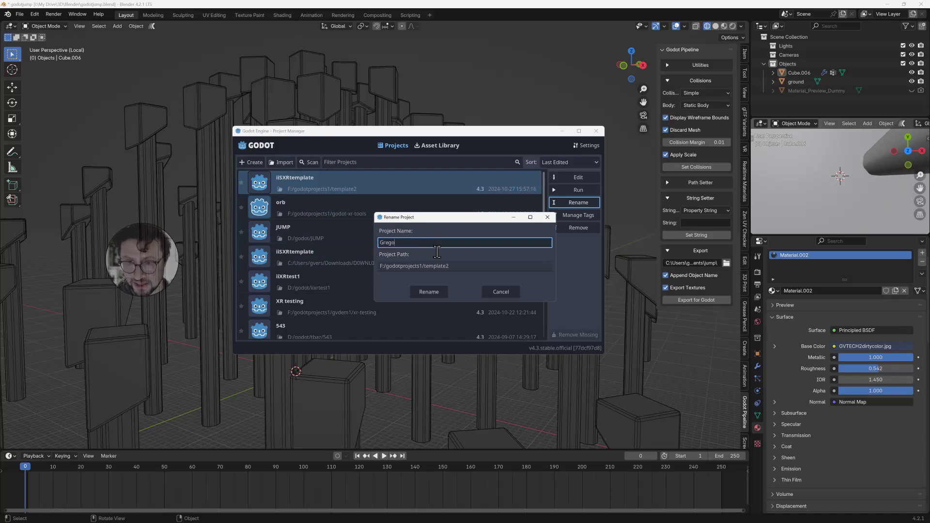
{"action": "type", "text": "ryRoom"}
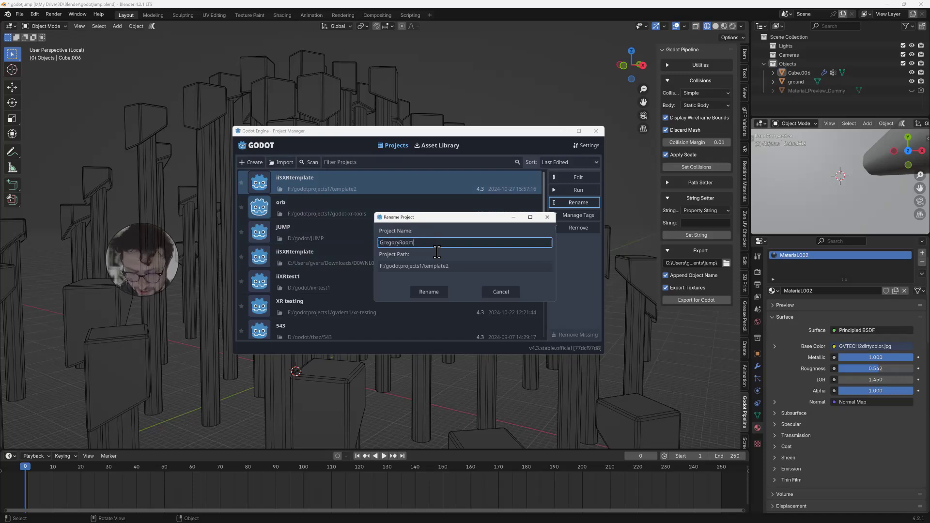
{"action": "type", "text": "3things "}
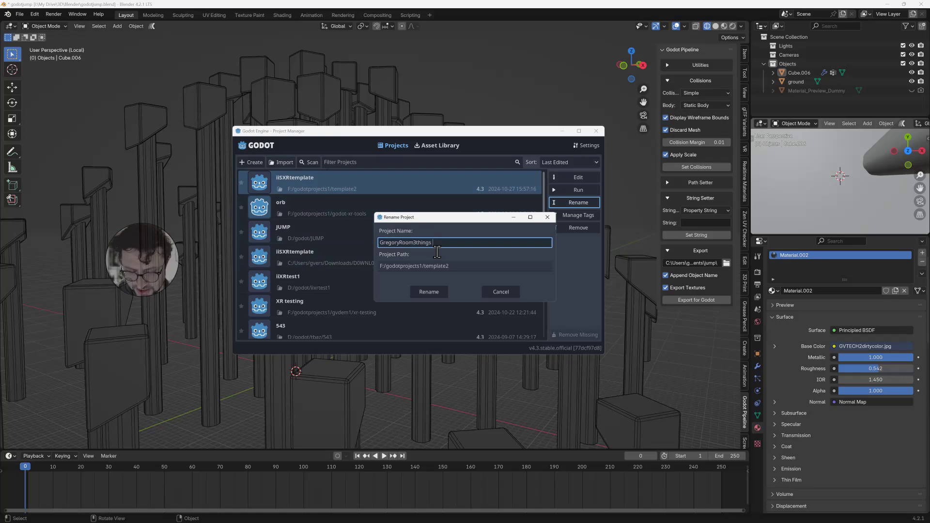
{"action": "type", "text": "on Table"}
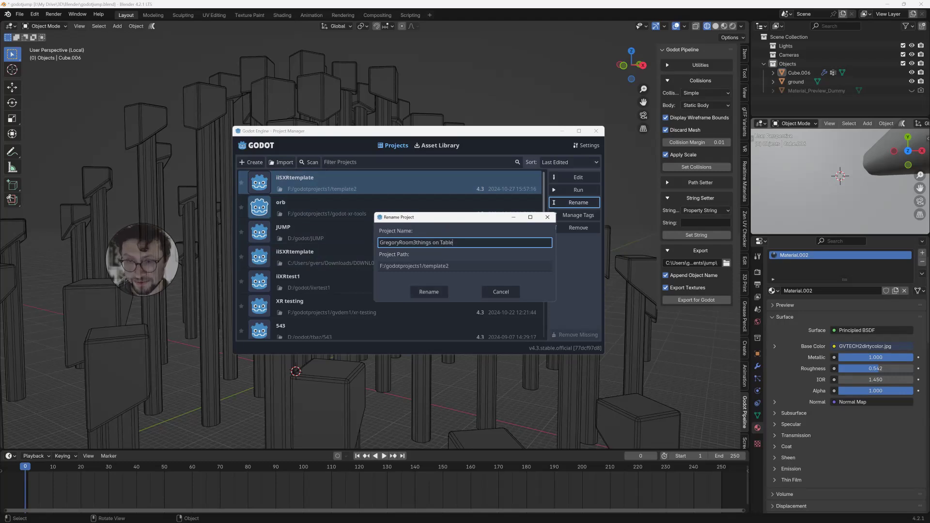
{"action": "left_click", "coordinate": [428, 292]}
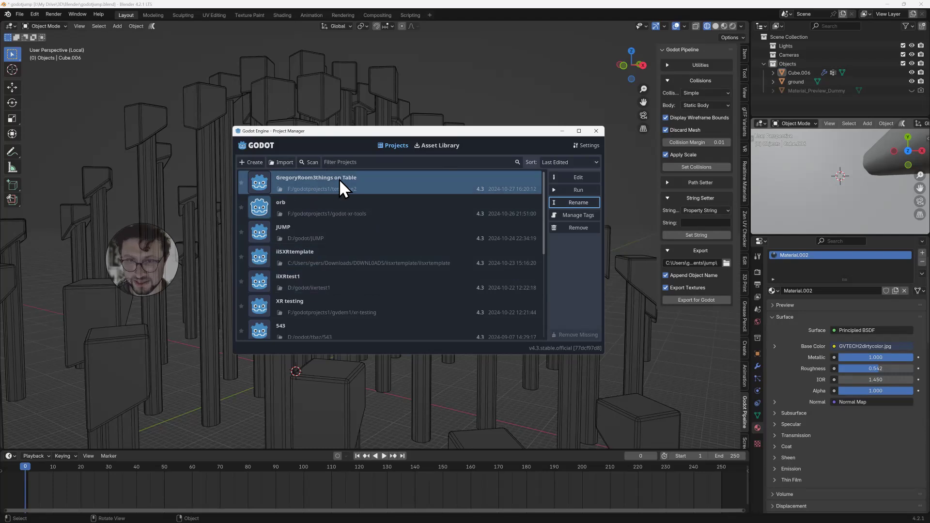
{"action": "double_click", "coordinate": [322, 186]}
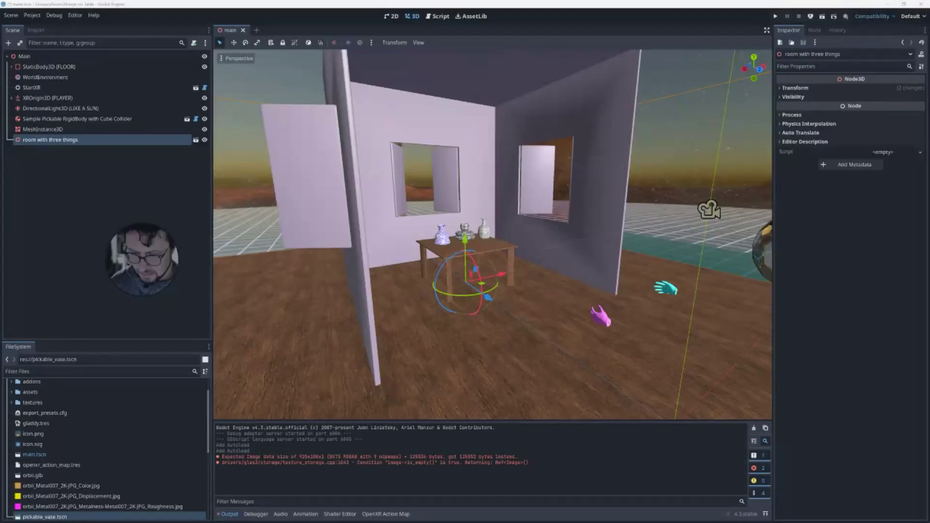
- Examine the room and its table from several angles and look through the child nodes of XROrigin3D (PLAYER)
{"action": "middle_click_drag", "start_coordinate": [371, 245], "coordinate": [345, 239]}
{"action": "middle_click_drag", "start_coordinate": [251, 185], "coordinate": [339, 238]}
{"action": "middle_click_drag", "start_coordinate": [436, 238], "coordinate": [330, 236]}
{"action": "scroll", "coordinate": [492, 234], "scroll_direction": "down", "scroll_amount": 7}
{"action": "middle_click_drag", "start_coordinate": [486, 274], "coordinate": [557, 289]}
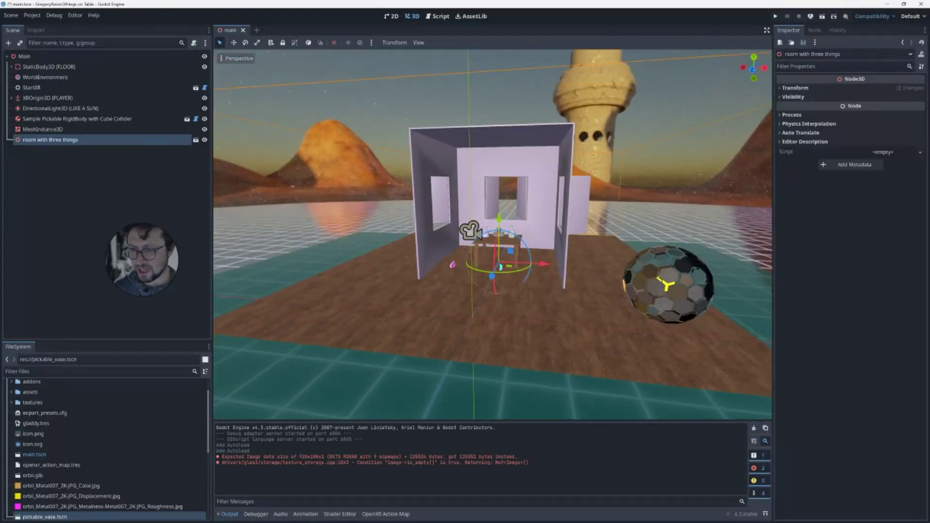
{"action": "middle_click_drag", "start_coordinate": [504, 275], "coordinate": [543, 277]}
{"action": "scroll", "coordinate": [544, 277], "scroll_direction": "up", "scroll_amount": 7}
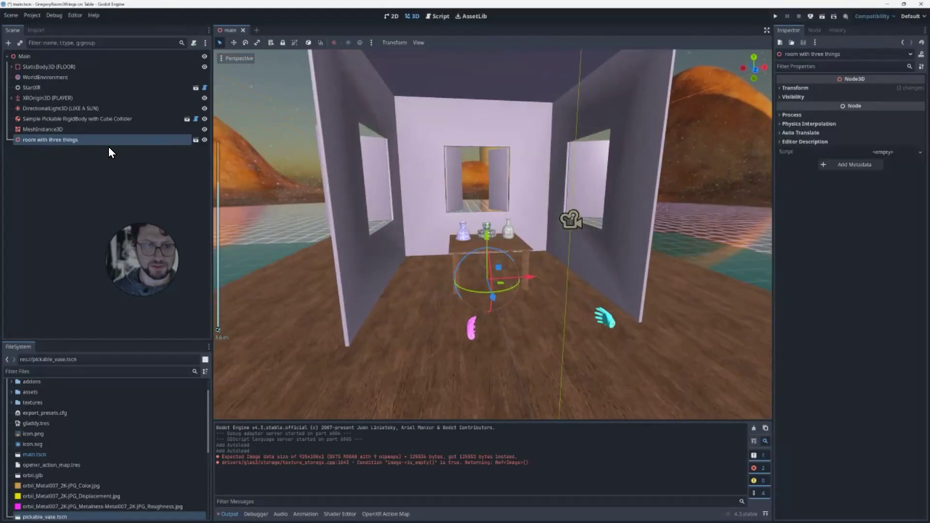
{"action": "middle_click_drag", "start_coordinate": [577, 215], "coordinate": [412, 214]}
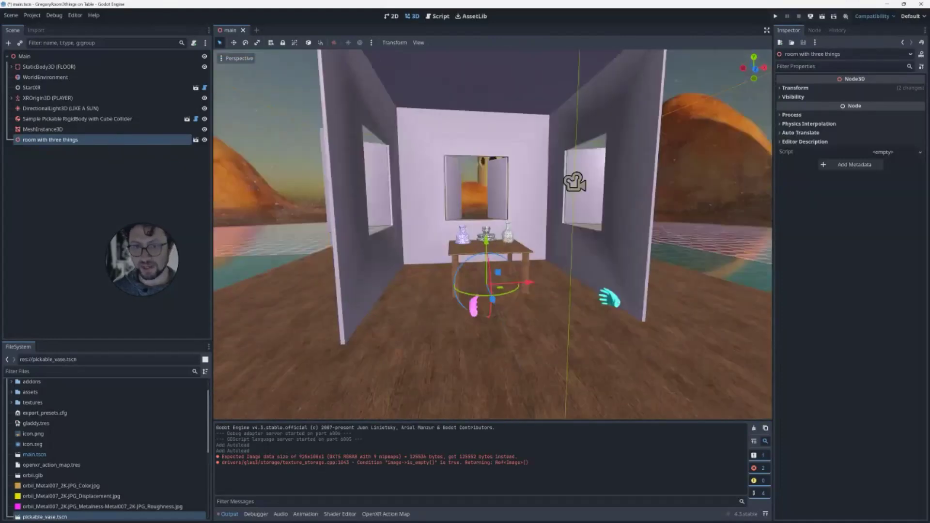
{"action": "middle_click_drag", "start_coordinate": [553, 213], "coordinate": [514, 226]}
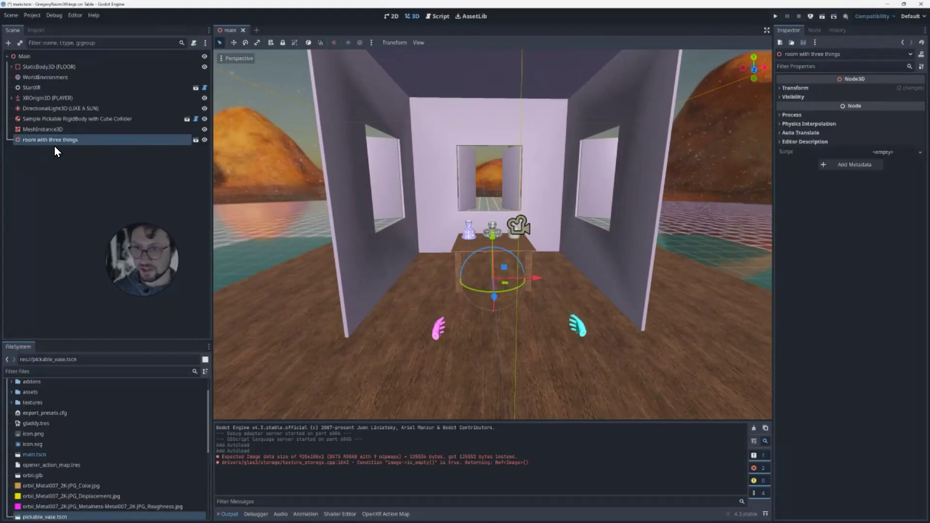
{"action": "left_click", "coordinate": [12, 99]}
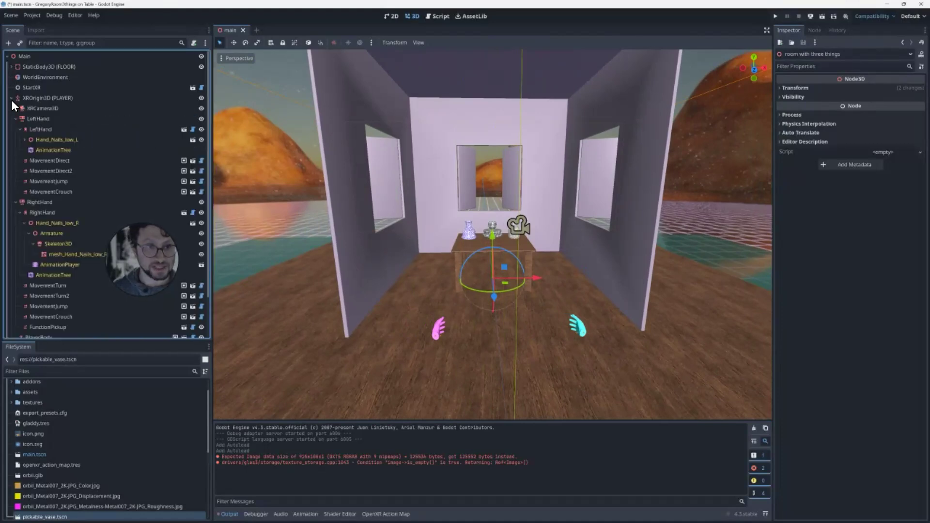
{"action": "left_click", "coordinate": [12, 98]}
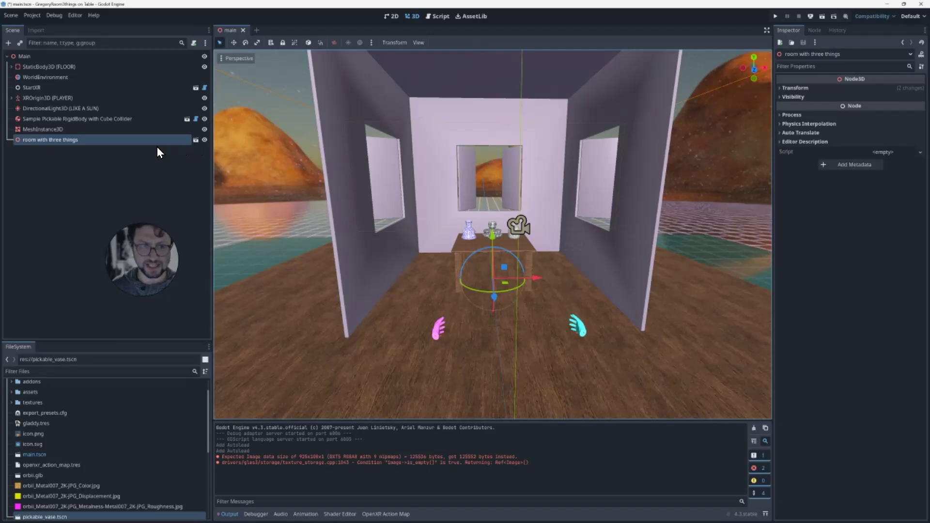
- Make the imported "room with three things" instance local to the main scene
{"action": "left_click", "coordinate": [196, 141]}
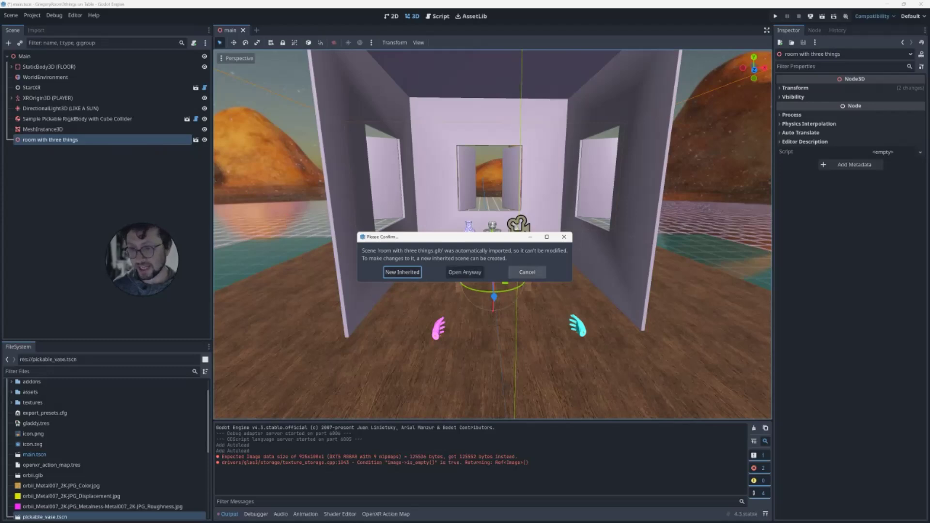
{"action": "left_click", "coordinate": [528, 273]}
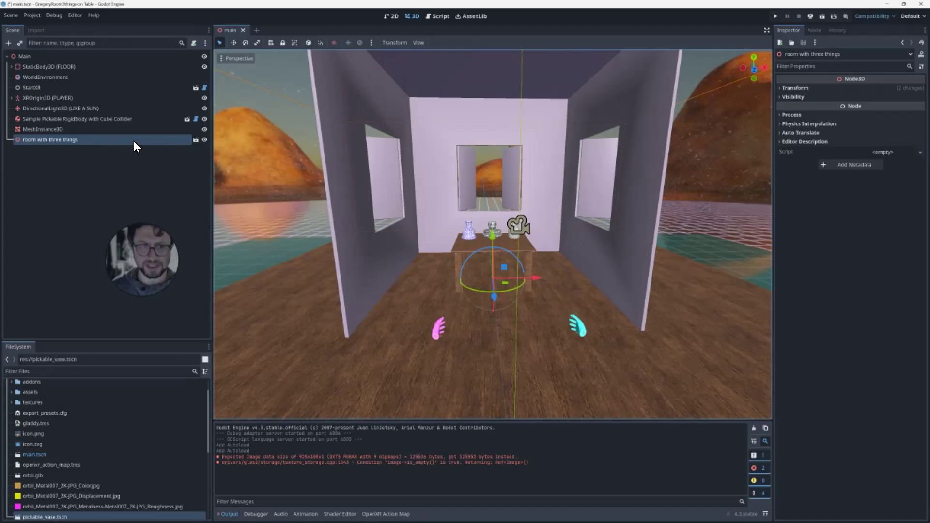
{"action": "right_click", "coordinate": [77, 140]}
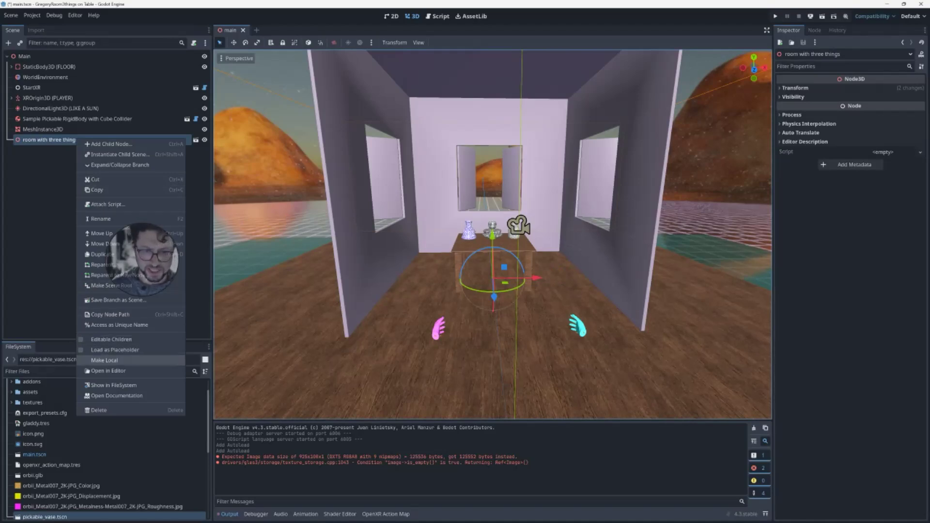
{"action": "left_click", "coordinate": [112, 360]}
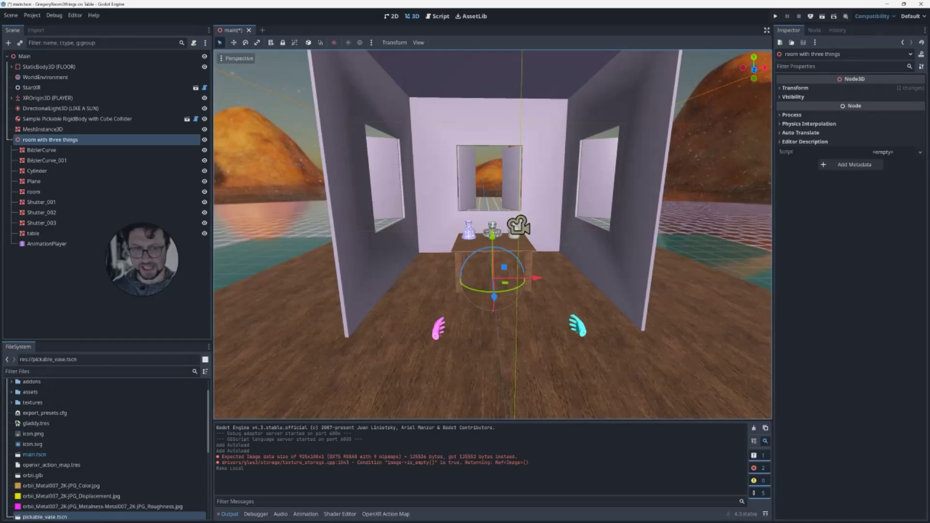
- Check which object in the room each child node of "room with three things" corresponds to
{"action": "left_click", "coordinate": [50, 151]}
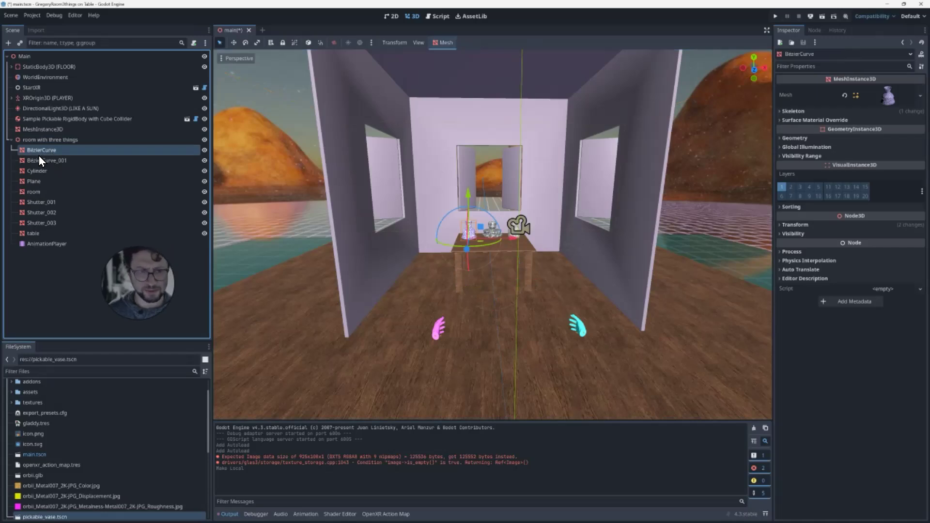
{"action": "left_click", "coordinate": [38, 168]}
{"action": "left_click", "coordinate": [40, 152]}
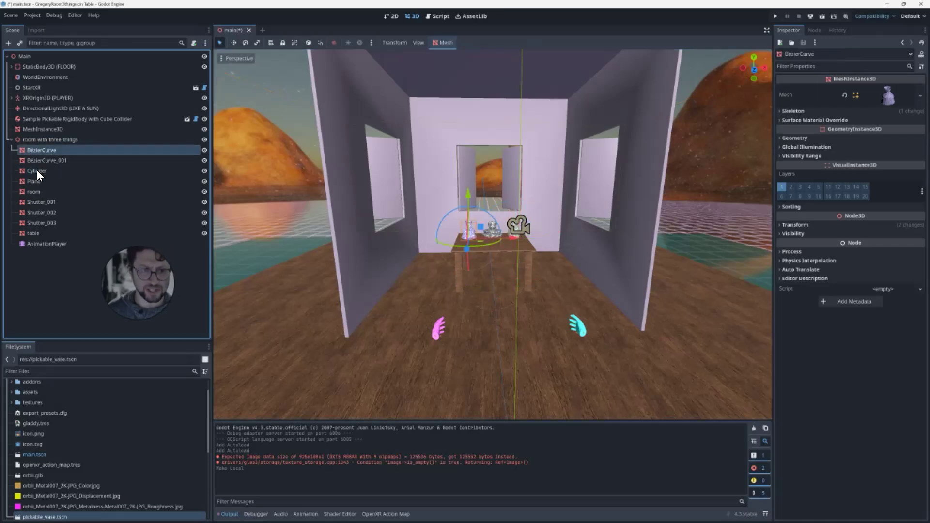
{"action": "left_click", "coordinate": [42, 162]}
{"action": "left_click", "coordinate": [38, 182]}
{"action": "left_click", "coordinate": [46, 194]}
{"action": "left_click", "coordinate": [52, 212]}
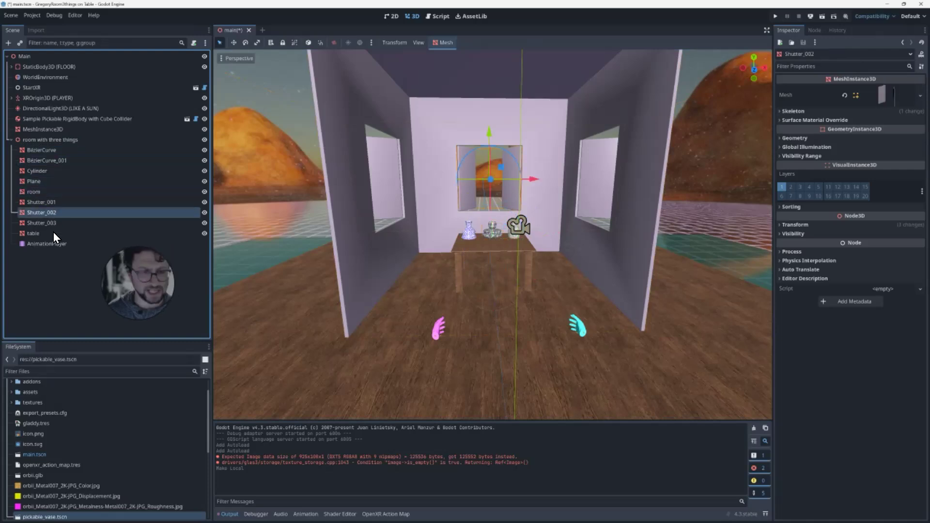
{"action": "left_click", "coordinate": [46, 233]}
{"action": "left_click", "coordinate": [44, 215]}
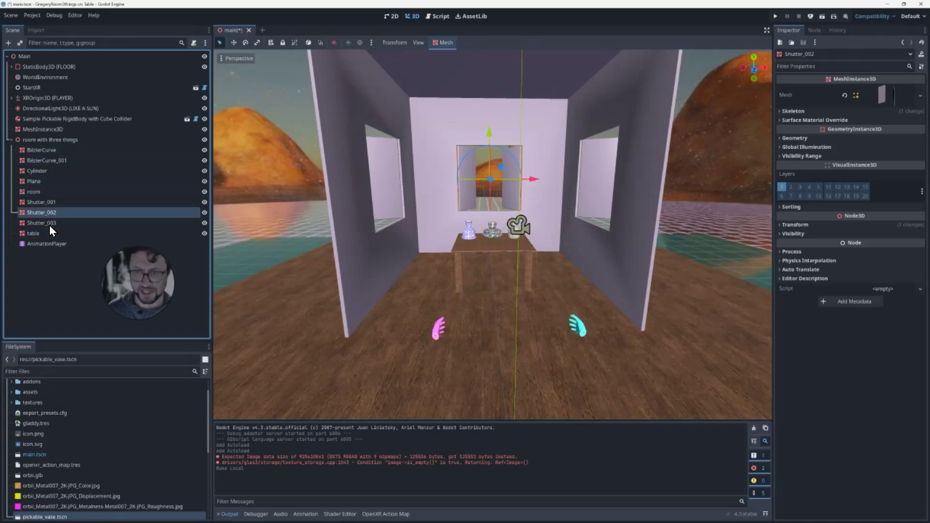
{"action": "left_click", "coordinate": [49, 225]}
{"action": "left_click", "coordinate": [46, 209]}
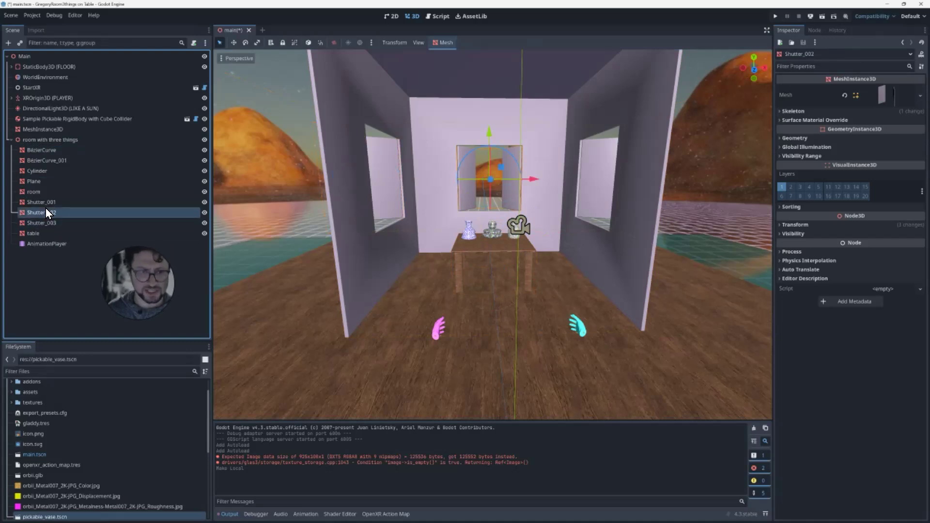
{"action": "left_click", "coordinate": [43, 203]}
{"action": "left_click", "coordinate": [39, 193]}
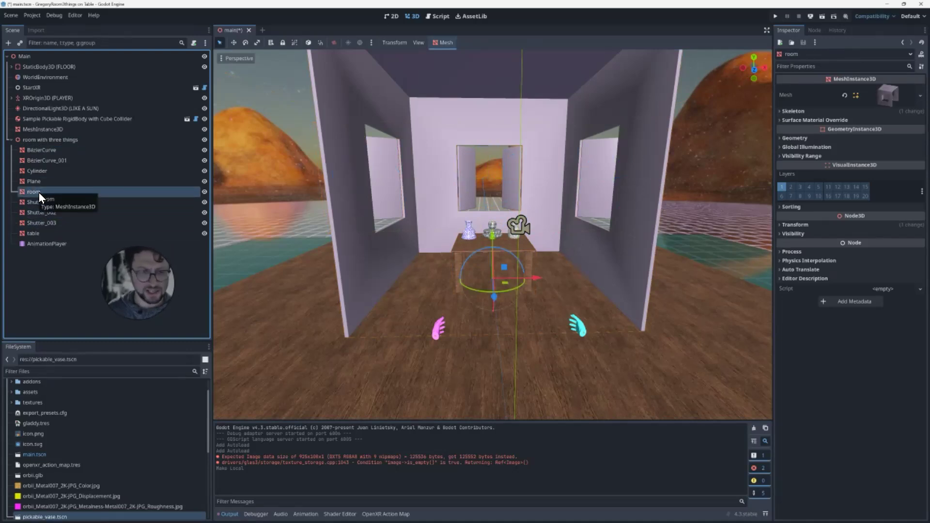
- Rename the Plane node under "room with three things" to "wood floor"
{"action": "left_click", "coordinate": [37, 184]}
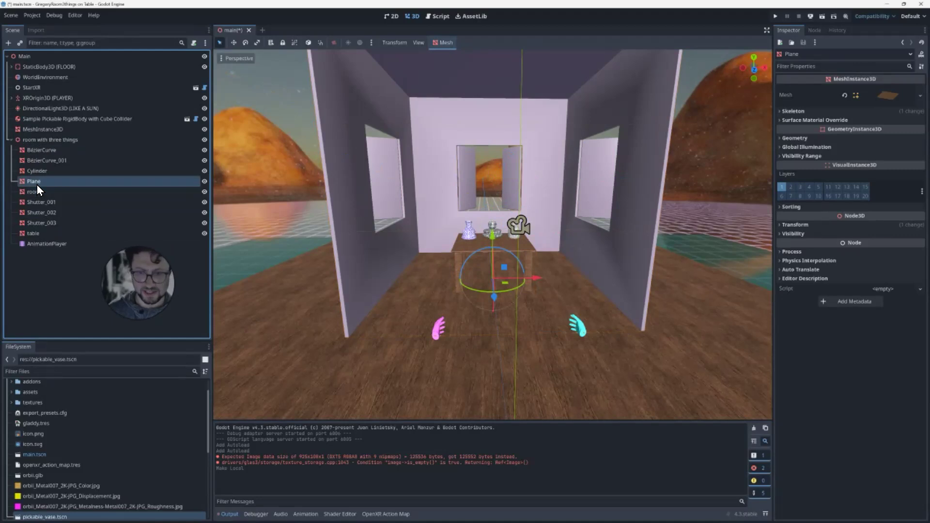
{"action": "double_click", "coordinate": [40, 186]}
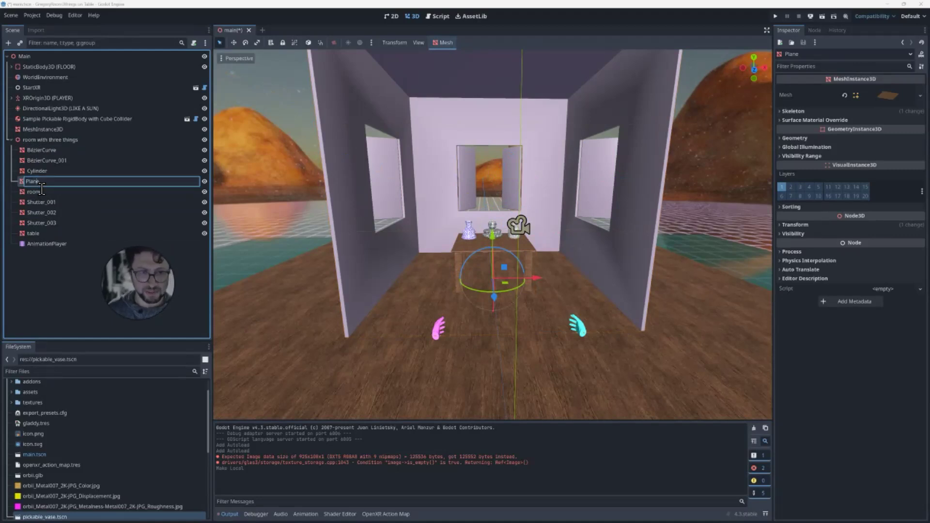
{"action": "type", "text": "wo"}
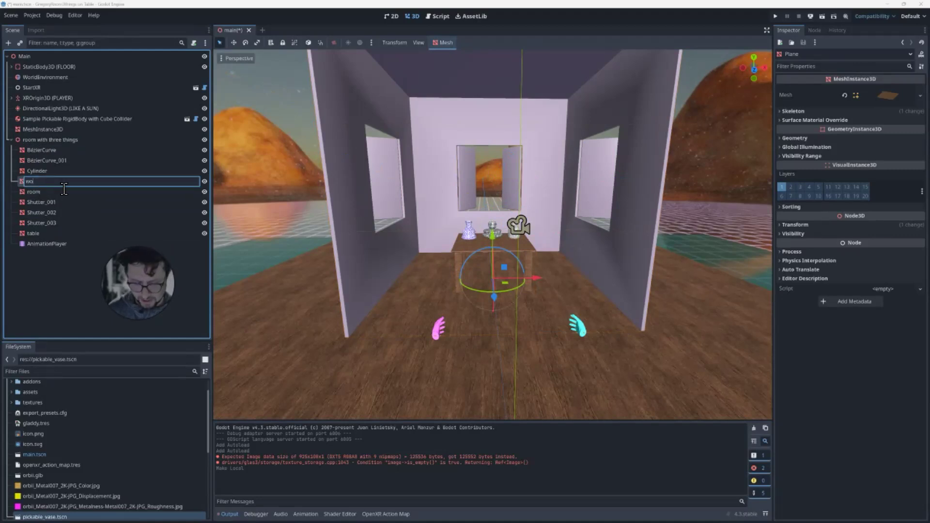
{"action": "type", "text": "od floor"}
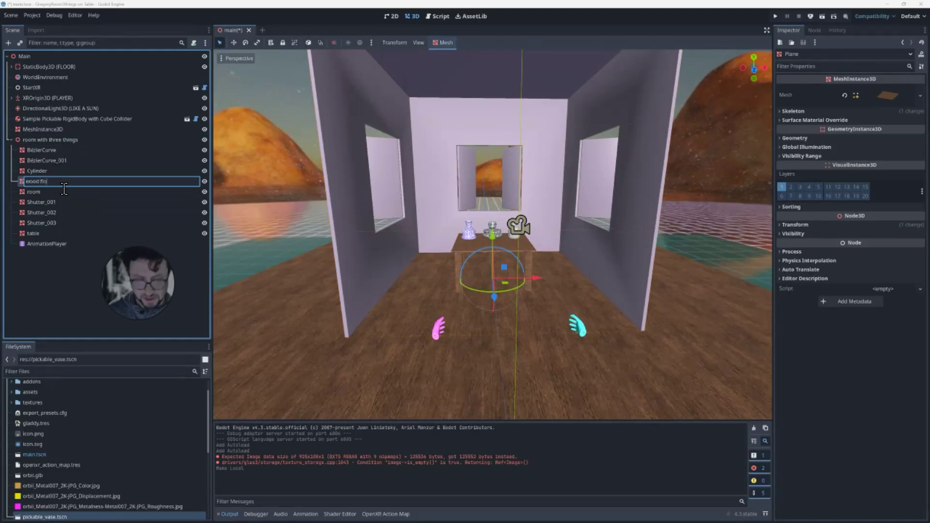
{"action": "key", "text": "Return"}
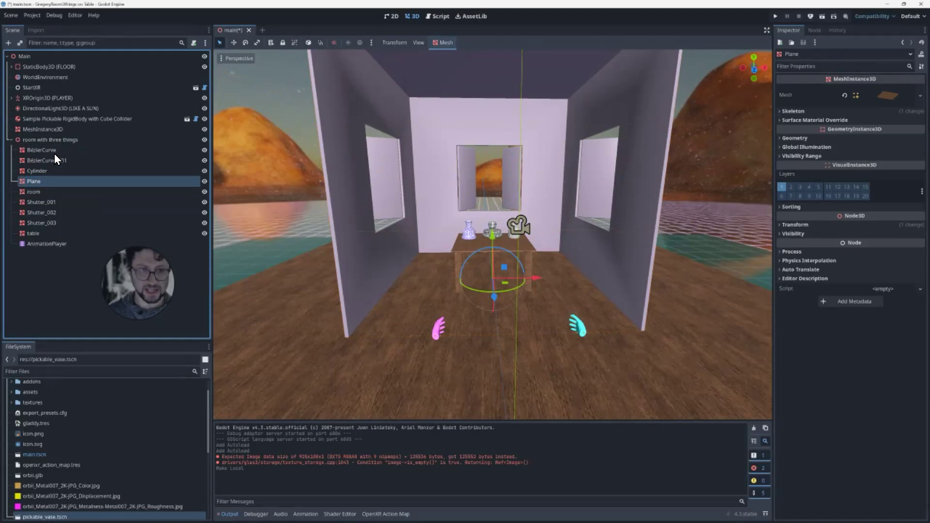
- Rename the BézierCurve node to "vase" and the BézierCurve_001 node to "vase2"
{"action": "left_click", "coordinate": [52, 151]}
{"action": "left_click", "coordinate": [48, 161]}
{"action": "left_click", "coordinate": [39, 173]}
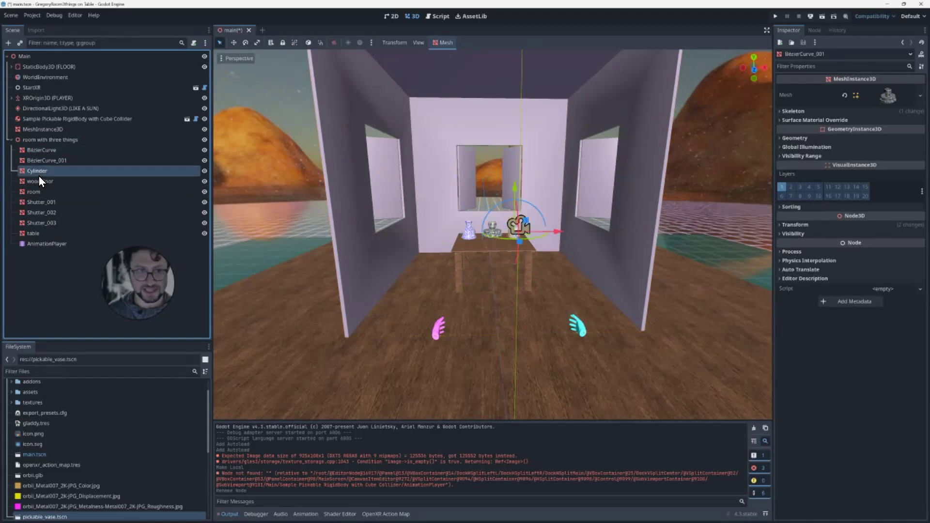
{"action": "left_click", "coordinate": [47, 150]}
{"action": "double_click", "coordinate": [41, 151]}
{"action": "type", "text": "vase"}
{"action": "double_click", "coordinate": [47, 161]}
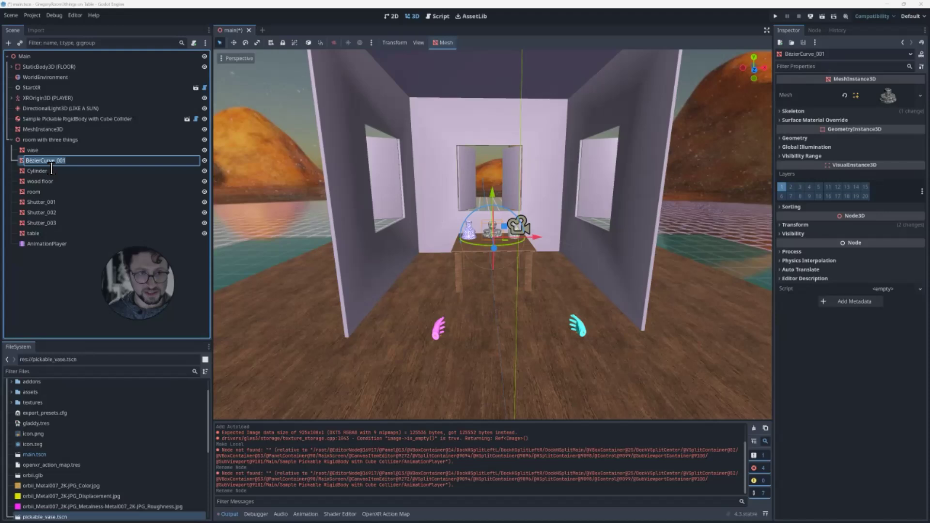
{"action": "type", "text": "vase2"}
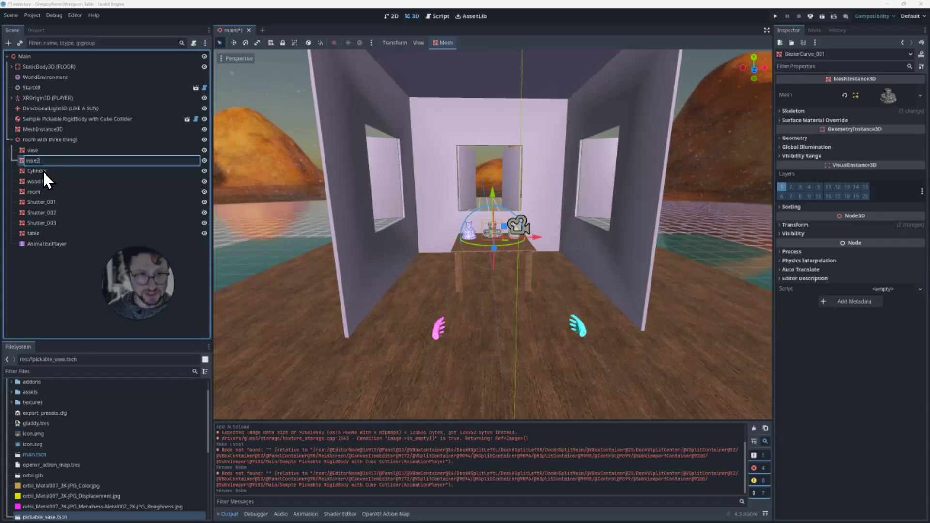
- Rename the Cylinder node under "room with three things" to "vase3"
{"action": "left_click", "coordinate": [44, 170]}
{"action": "double_click", "coordinate": [50, 173]}
{"action": "type", "text": "c"}
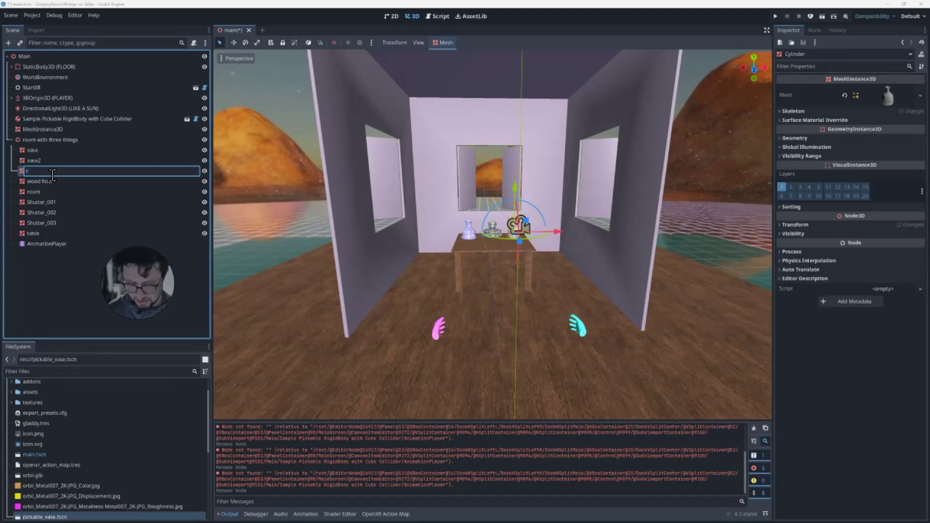
{"action": "type", "text": "vase3"}
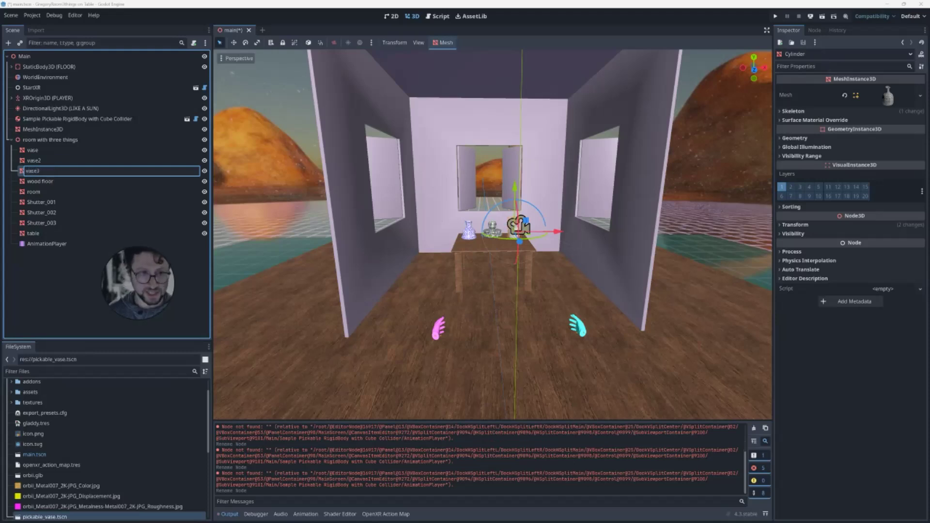
{"action": "key", "text": "Return"}
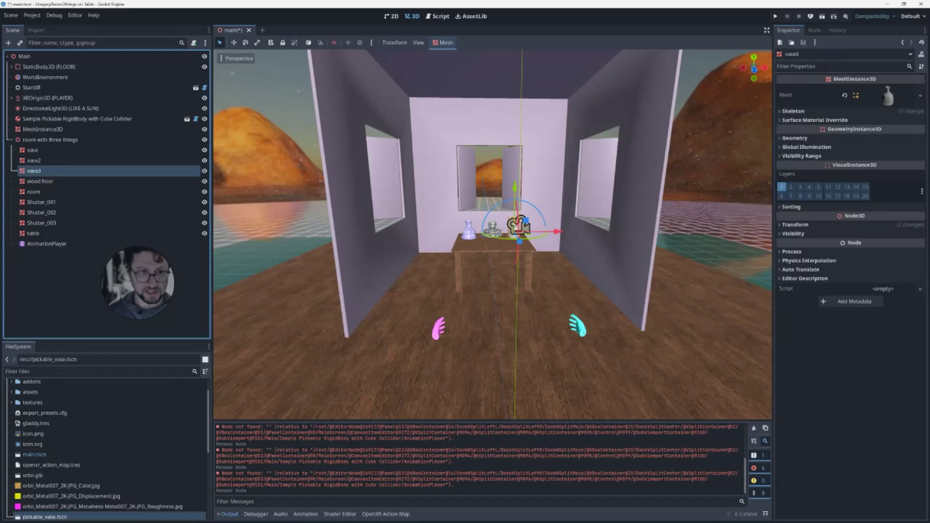
{"action": "left_click", "coordinate": [39, 152]}
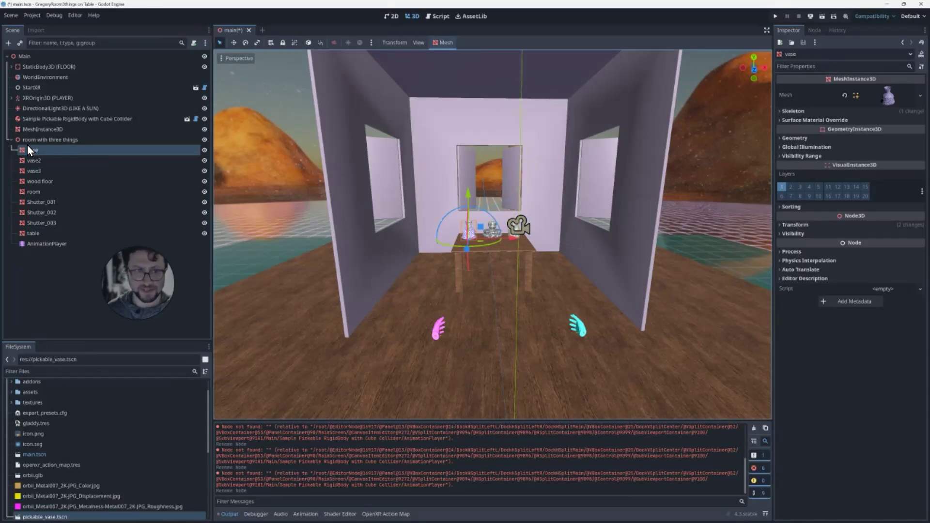
{"action": "left_click", "coordinate": [32, 161]}
{"action": "left_click", "coordinate": [35, 150]}
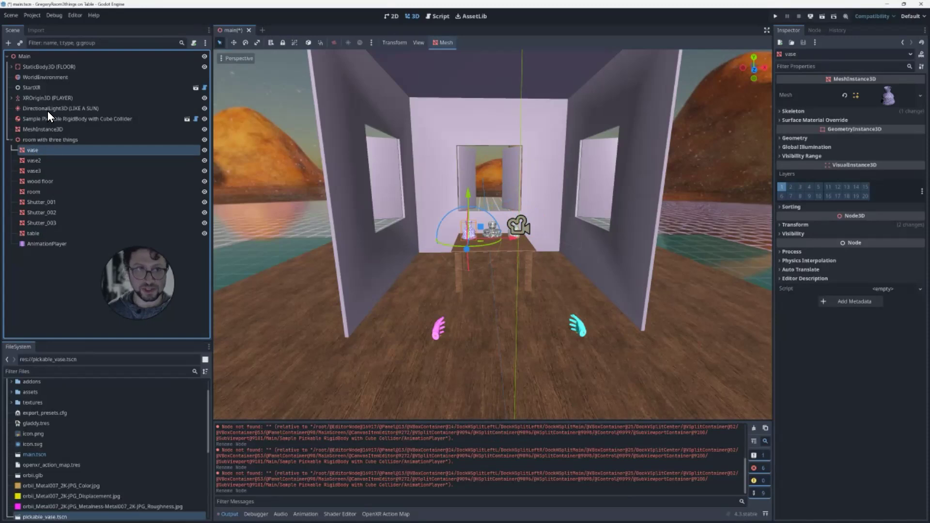
{"action": "left_click", "coordinate": [34, 59]}
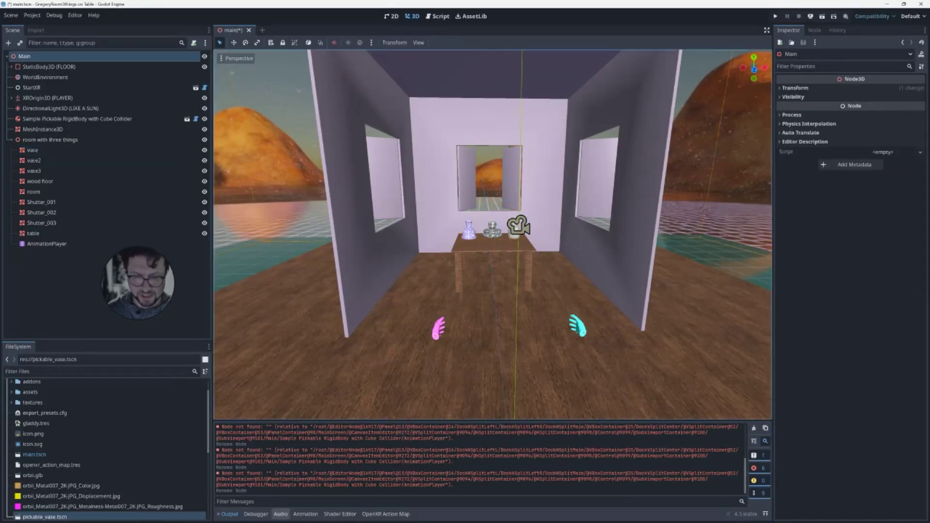
{"action": "left_click", "coordinate": [281, 514]}
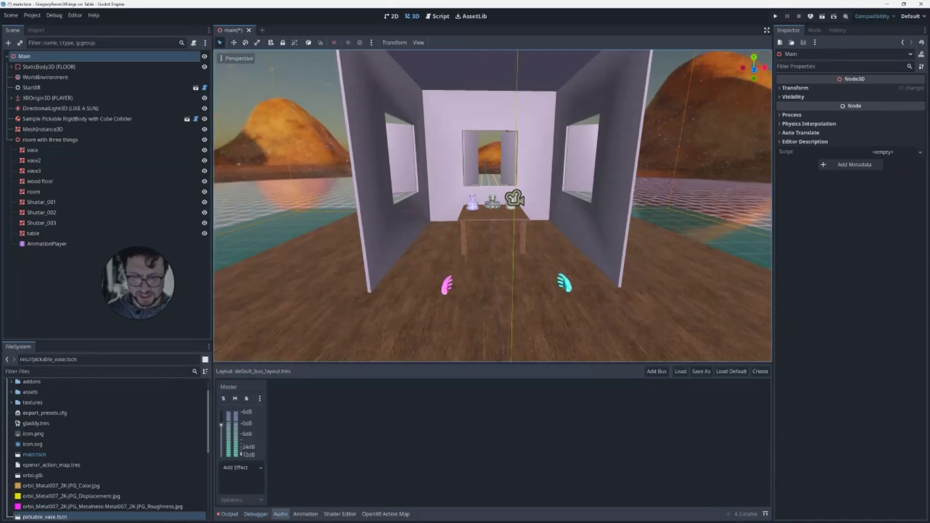
{"action": "left_click", "coordinate": [305, 514]}
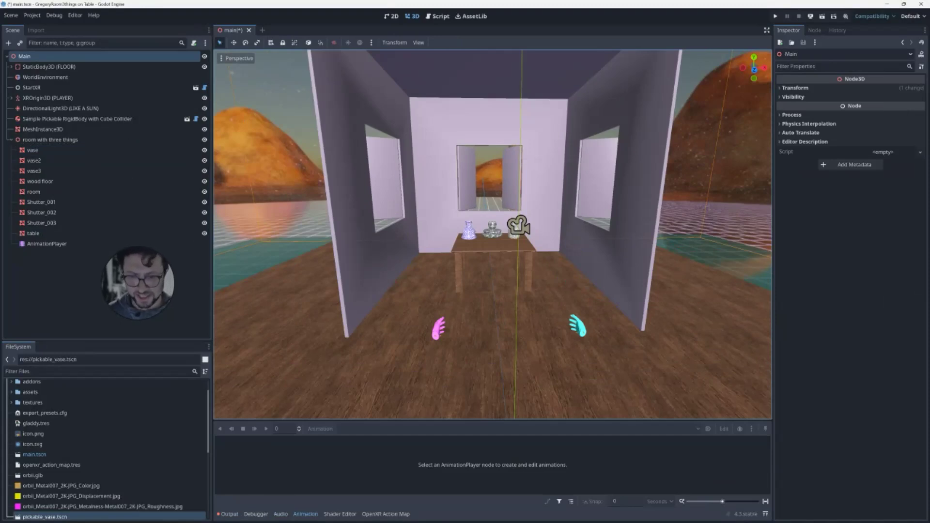
{"action": "left_click_drag", "start_coordinate": [493, 420], "coordinate": [493, 421]}
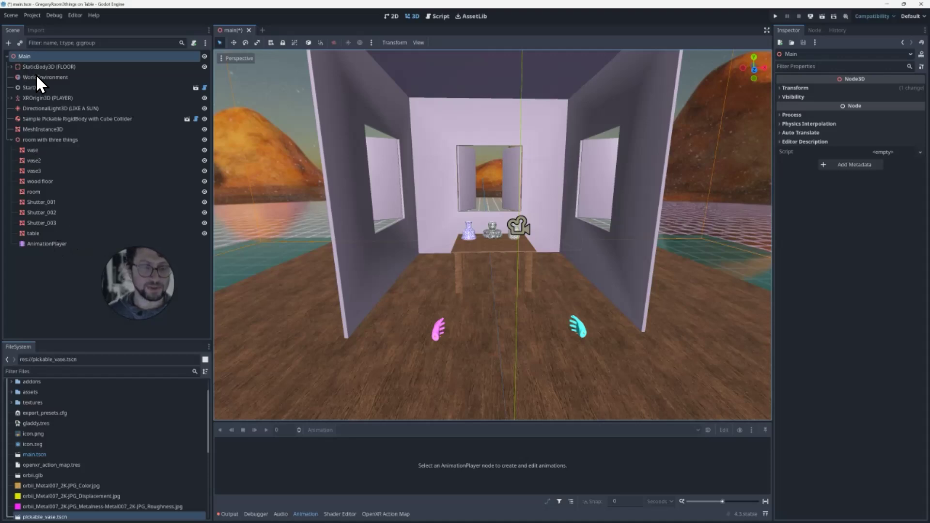
{"action": "left_click", "coordinate": [20, 66]}
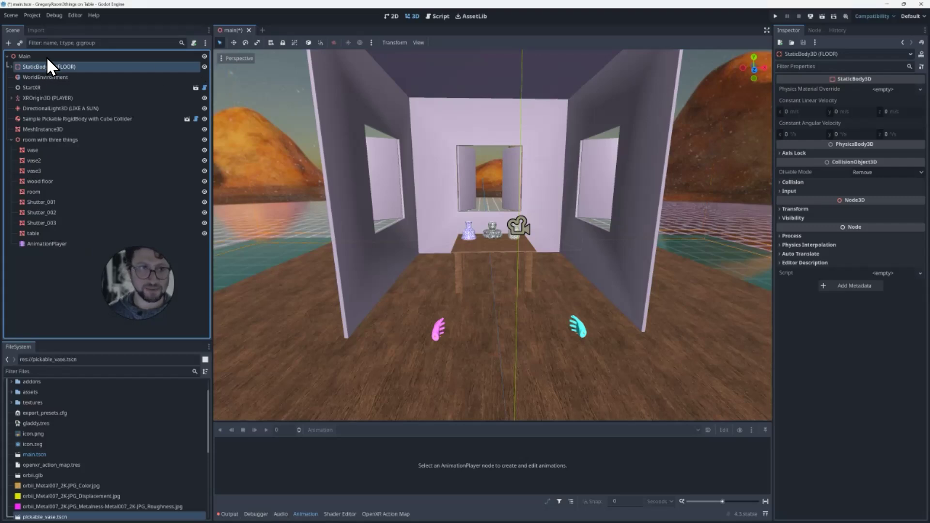
{"action": "left_click", "coordinate": [38, 55]}
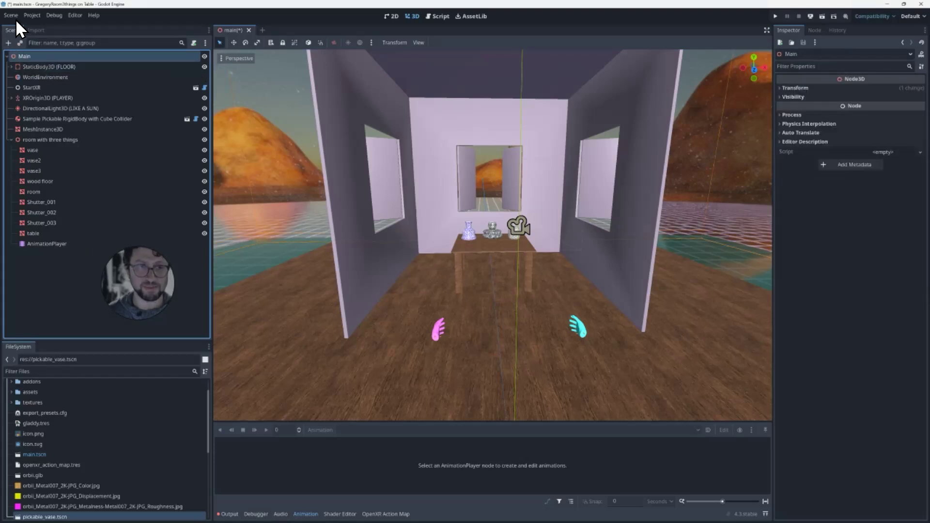
- Create a new inherited scene based on pickable.tscn from res://addons/godot-xr-tools/objects
{"action": "left_click", "coordinate": [29, 15]}
{"action": "mouse_move", "coordinate": [11, 16]}
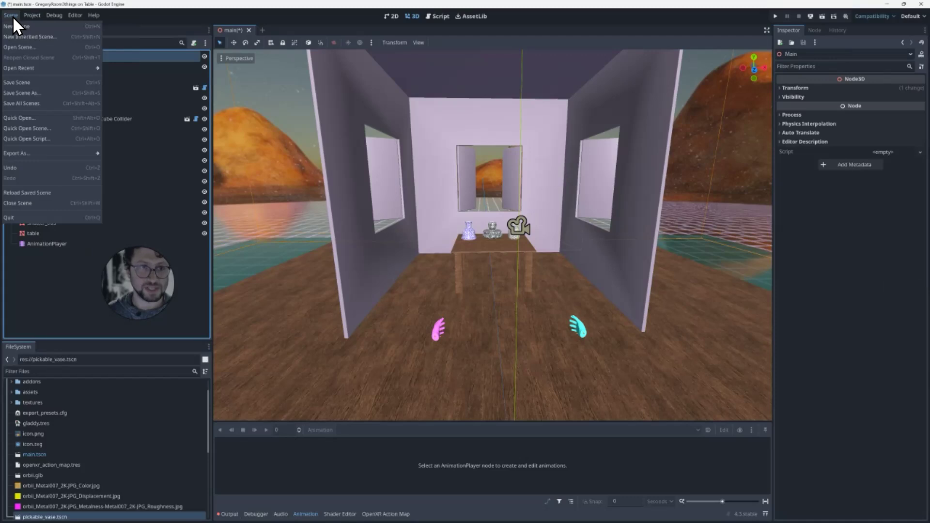
{"action": "left_click", "coordinate": [46, 36]}
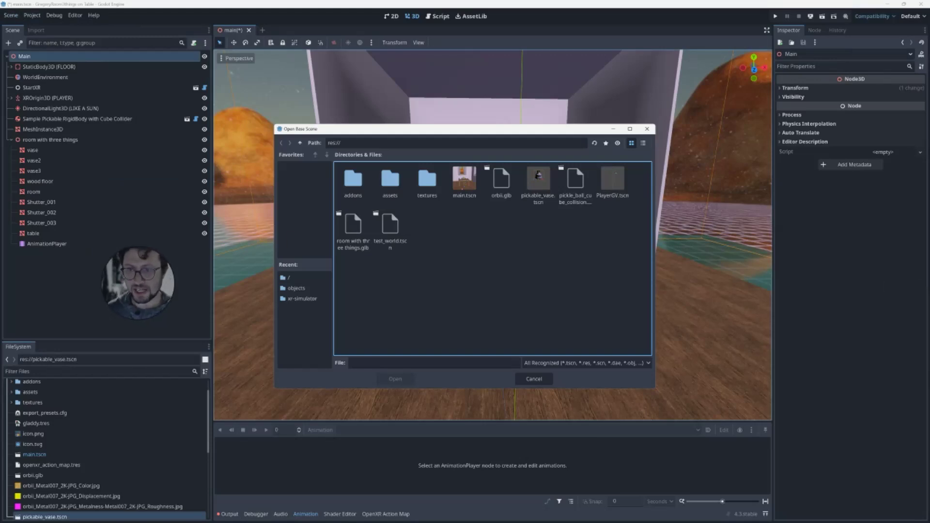
{"action": "double_click", "coordinate": [357, 179]}
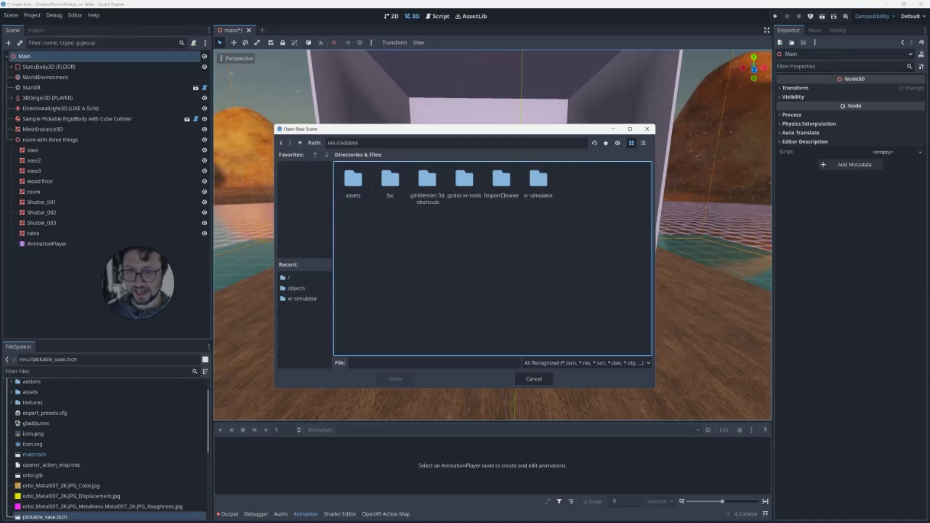
{"action": "left_click", "coordinate": [455, 186]}
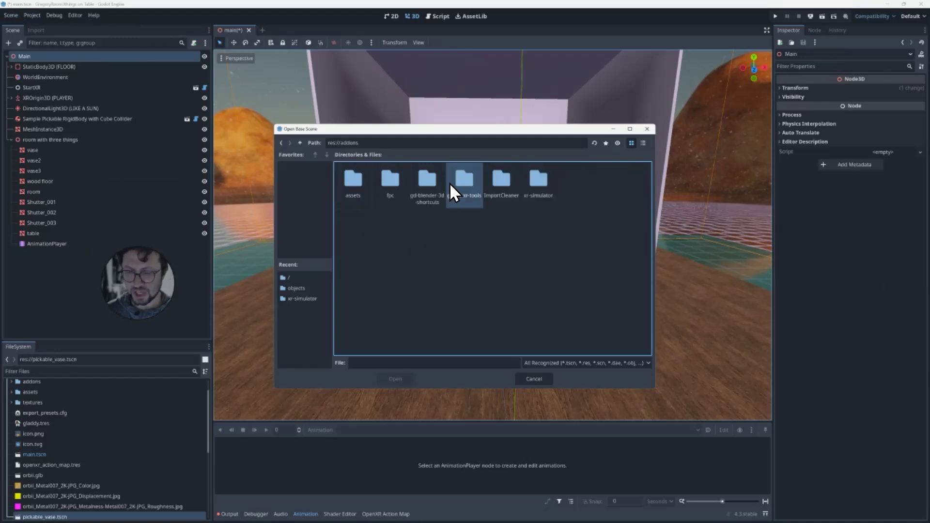
{"action": "double_click", "coordinate": [451, 180]}
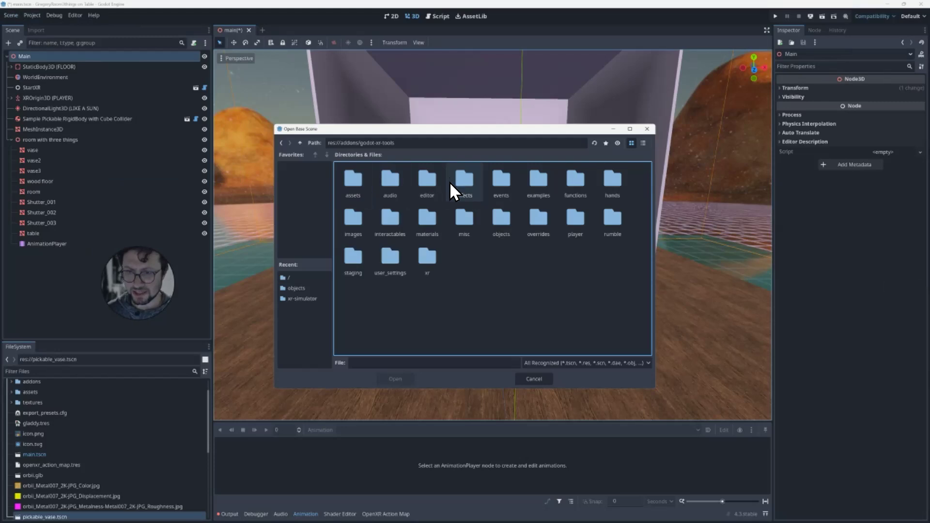
{"action": "double_click", "coordinate": [386, 226]}
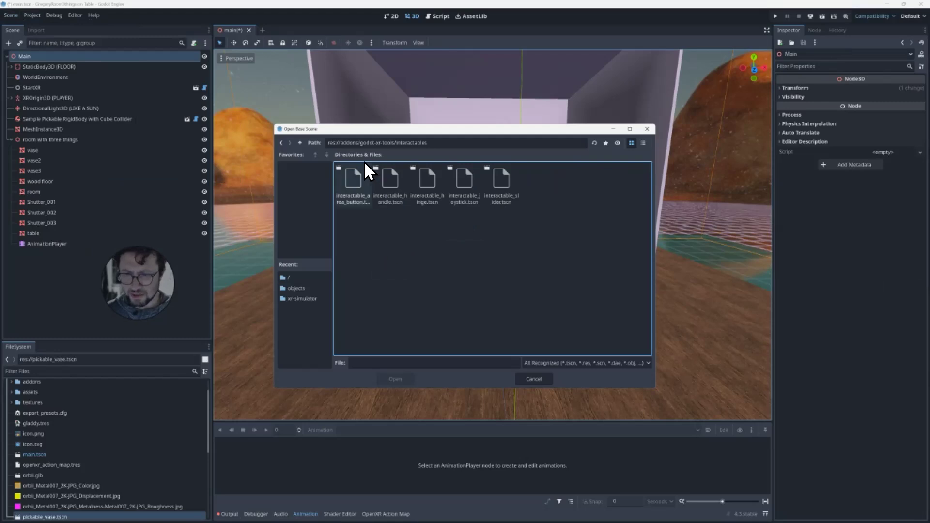
{"action": "left_click", "coordinate": [283, 144]}
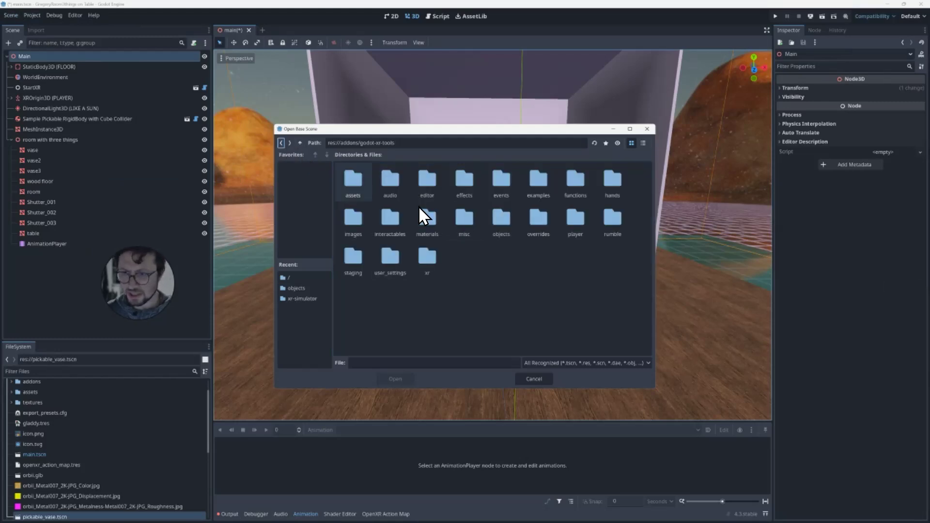
{"action": "double_click", "coordinate": [502, 222]}
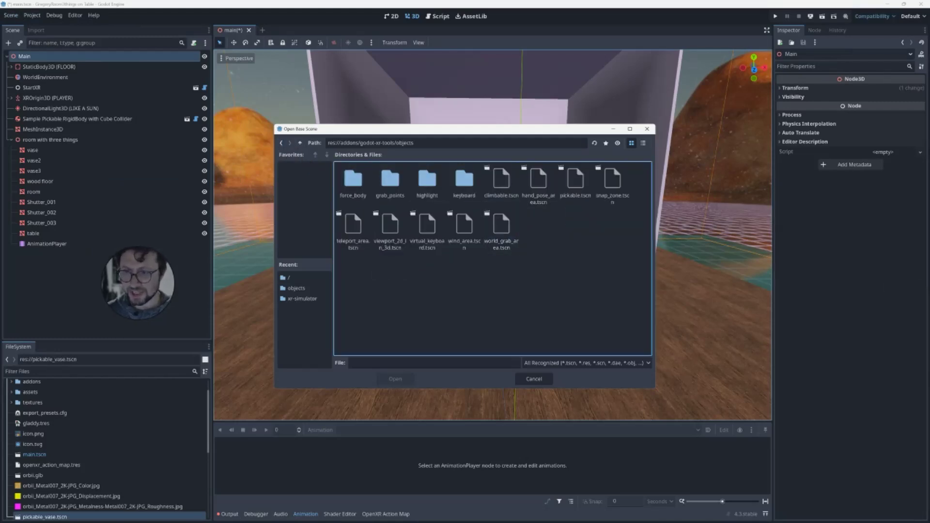
{"action": "left_click", "coordinate": [576, 182]}
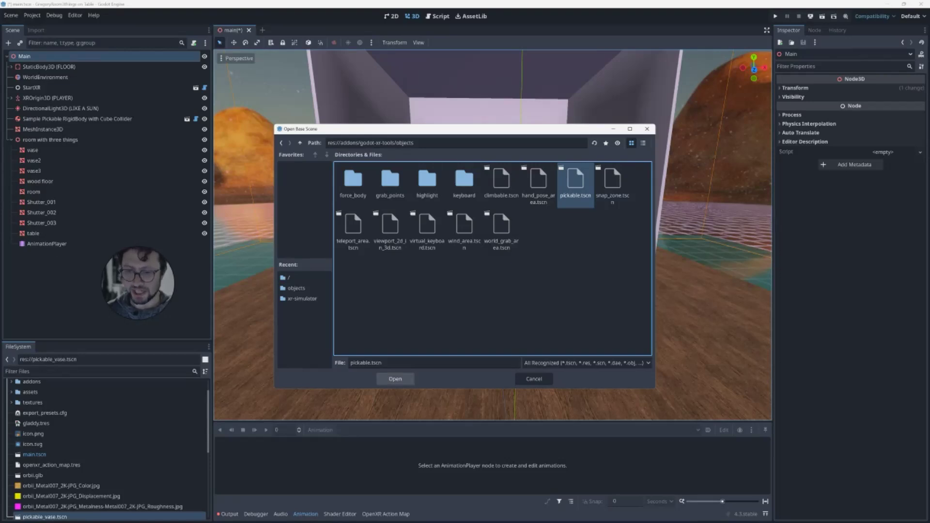
{"action": "left_click", "coordinate": [395, 379]}
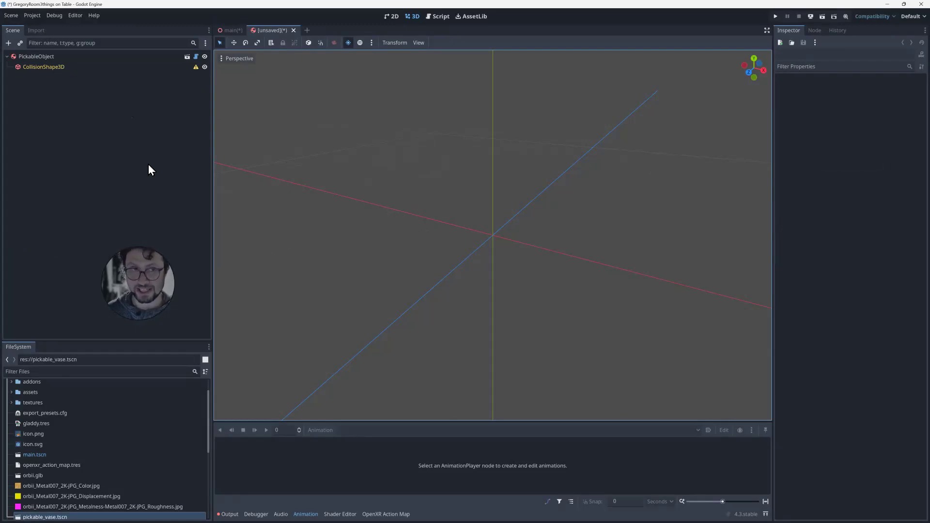
- Save the inherited pickable scene as vasePickable.tscn in res://addons/godot-xr-tools/objects
{"action": "left_click", "coordinate": [11, 15]}
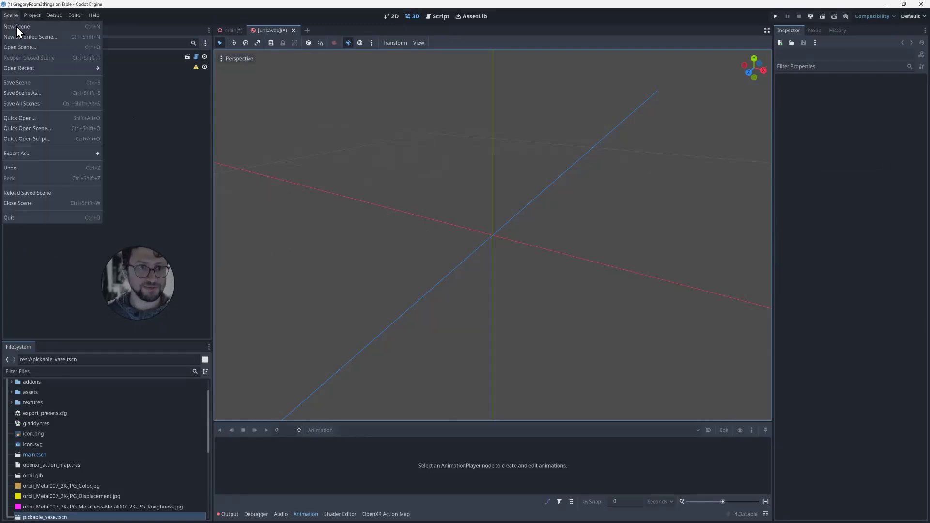
{"action": "left_click", "coordinate": [43, 93]}
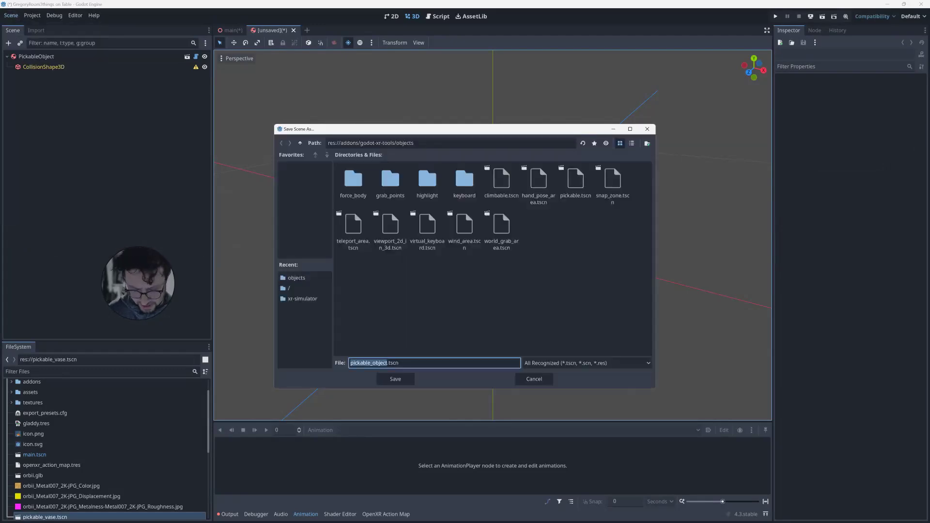
{"action": "type", "text": "vase"}
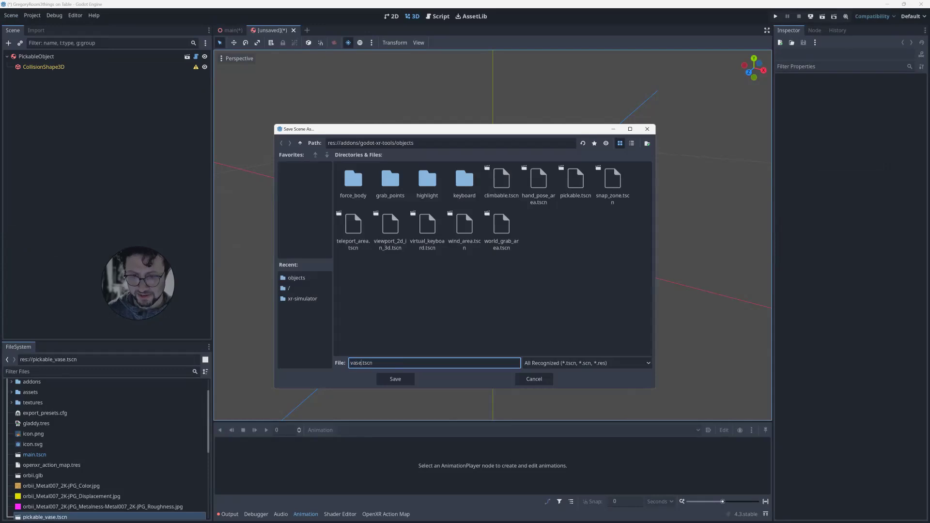
{"action": "type", "text": "pica"}
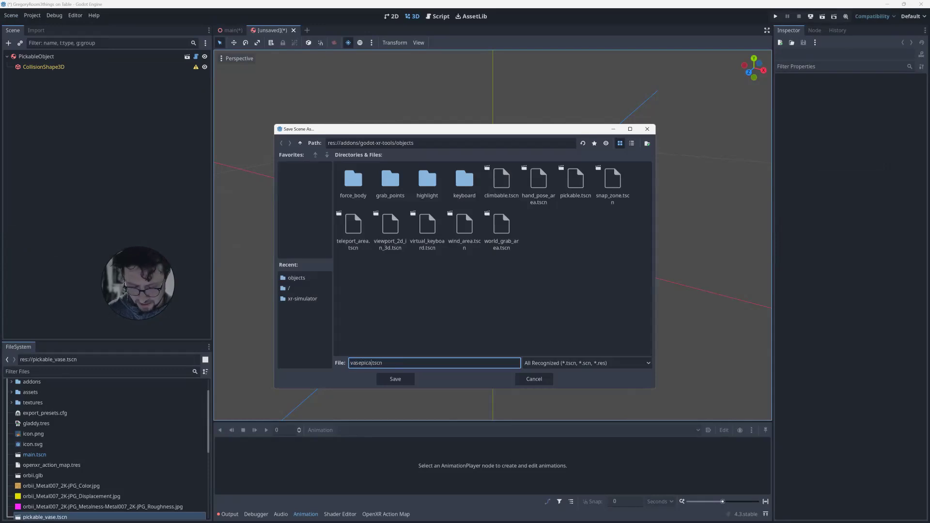
{"action": "key", "text": "BackSpace"}
{"action": "key", "text": "BackSpace"}
{"action": "key", "text": "BackSpace"}
{"action": "key", "text": "BackSpace"}
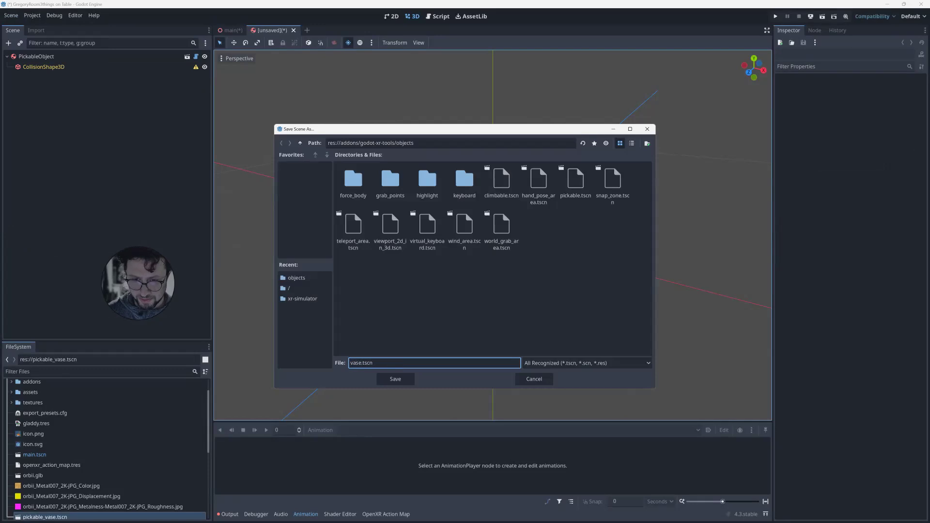
{"action": "type", "text": "Pia"}
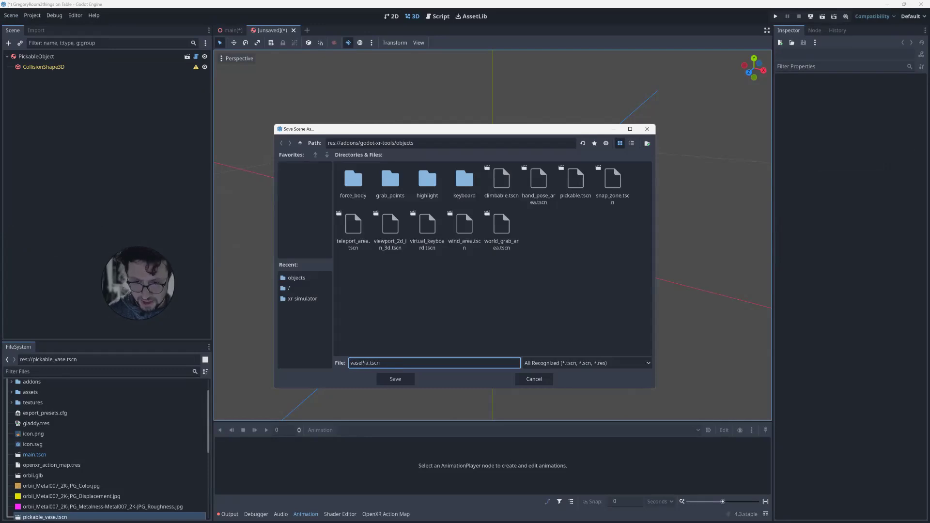
{"action": "key", "text": "BackSpace"}
{"action": "type", "text": "ckable"}
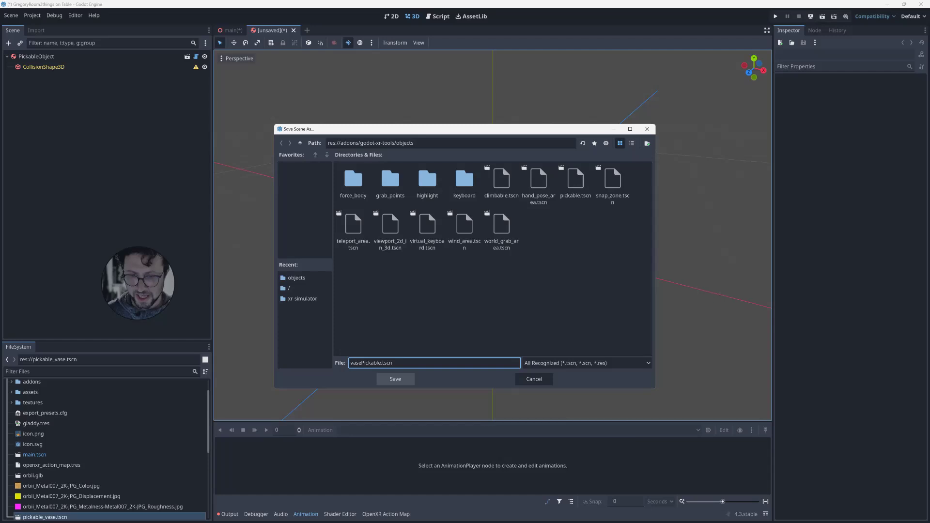
{"action": "key", "text": "Return"}
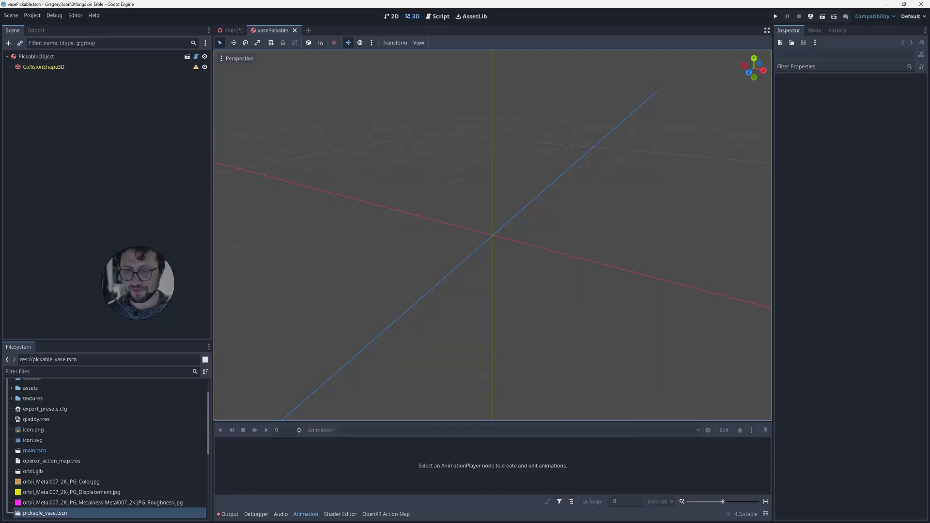
- Examine the script attached to the PickableObject root and the properties of its CollisionShape3D child
{"action": "middle_click_drag", "start_coordinate": [492, 236], "coordinate": [493, 210]}
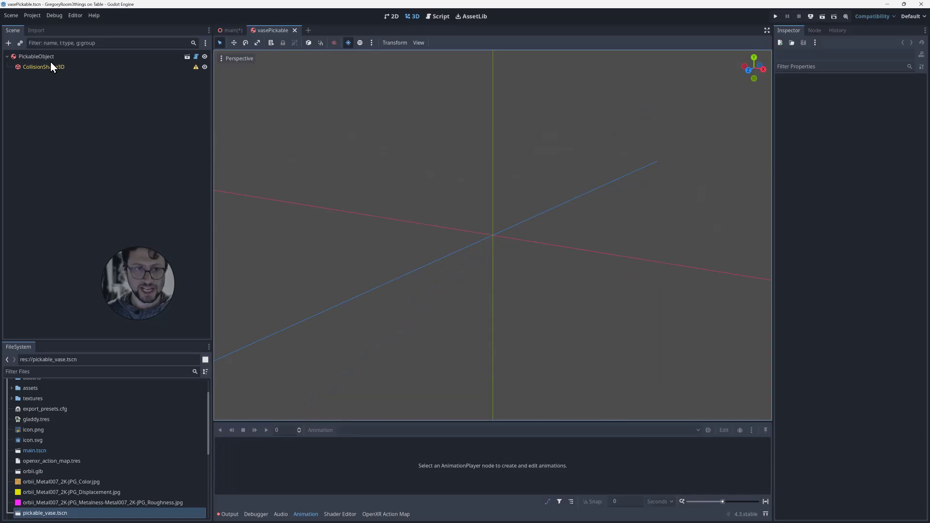
{"action": "left_click", "coordinate": [164, 59]}
{"action": "left_click", "coordinate": [197, 57]}
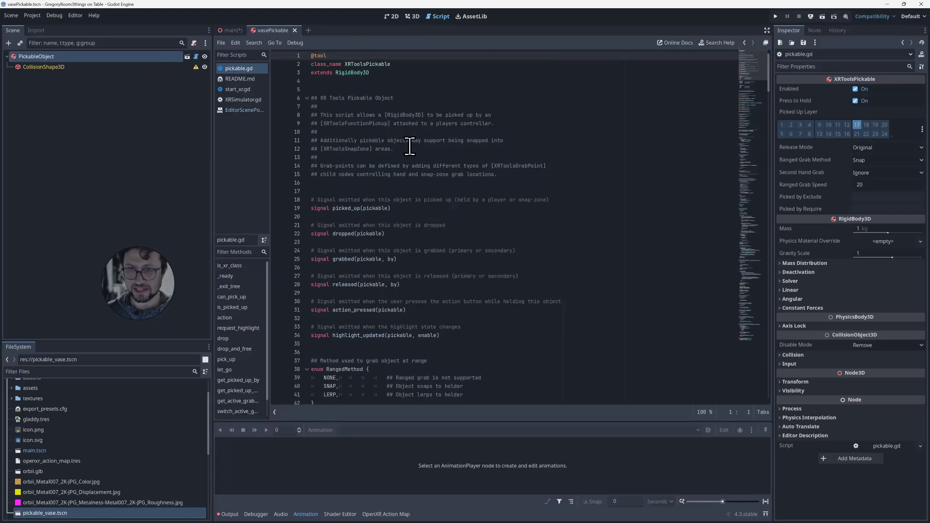
{"action": "left_click", "coordinate": [414, 18]}
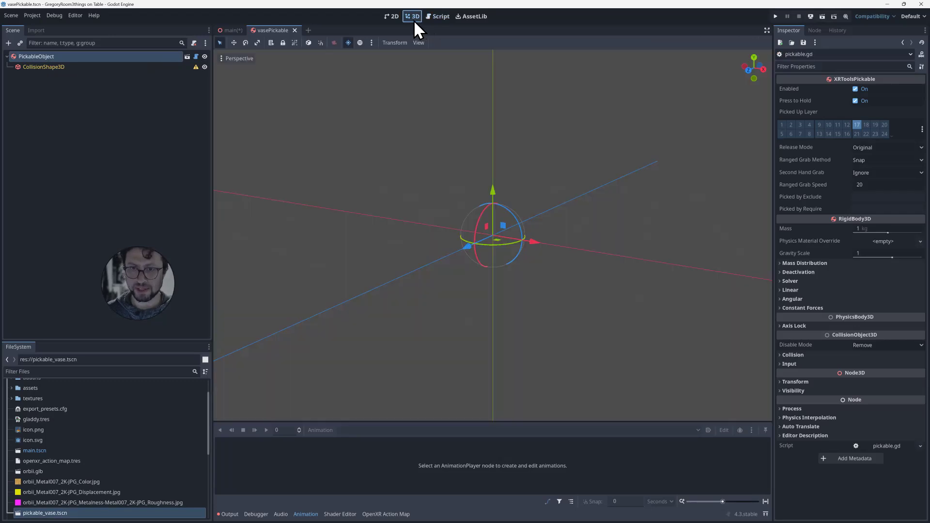
{"action": "left_click", "coordinate": [32, 66]}
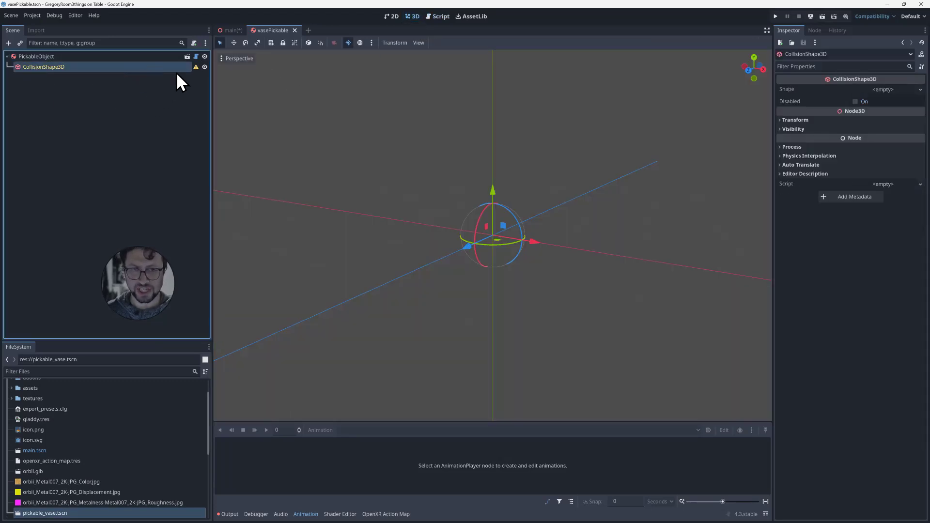
{"action": "mouse_move", "coordinate": [201, 67]}
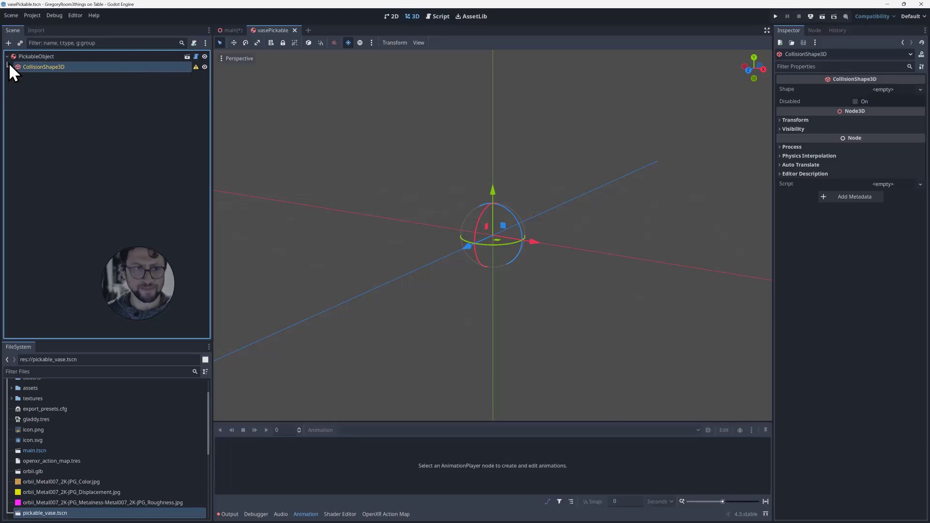
{"action": "left_click", "coordinate": [34, 56]}
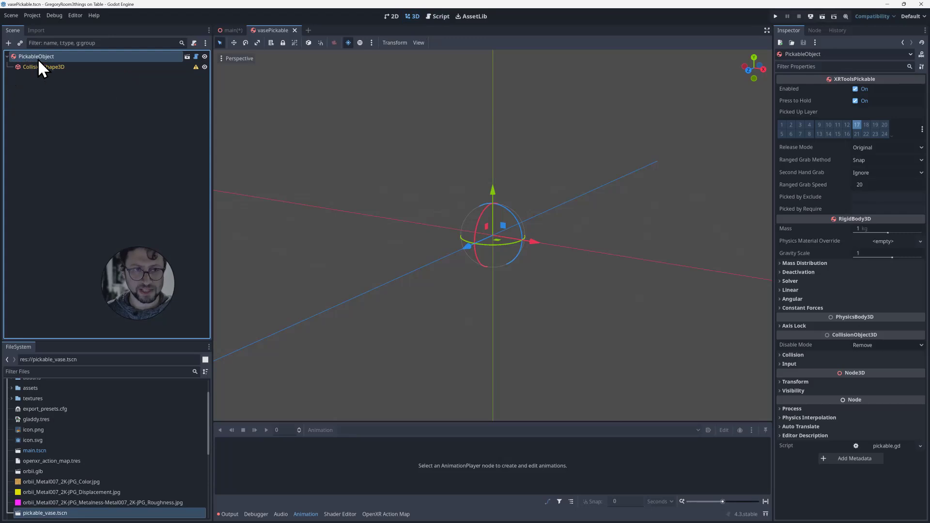
- Cut the vase mesh from the main scene and paste it under PickableObject in the vasePickable scene
{"action": "left_click", "coordinate": [229, 32]}
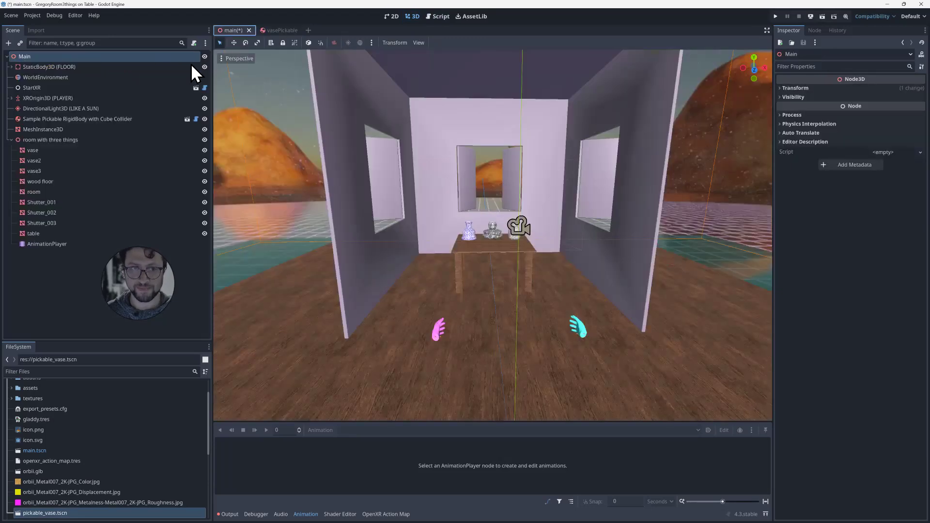
{"action": "left_click", "coordinate": [33, 149]}
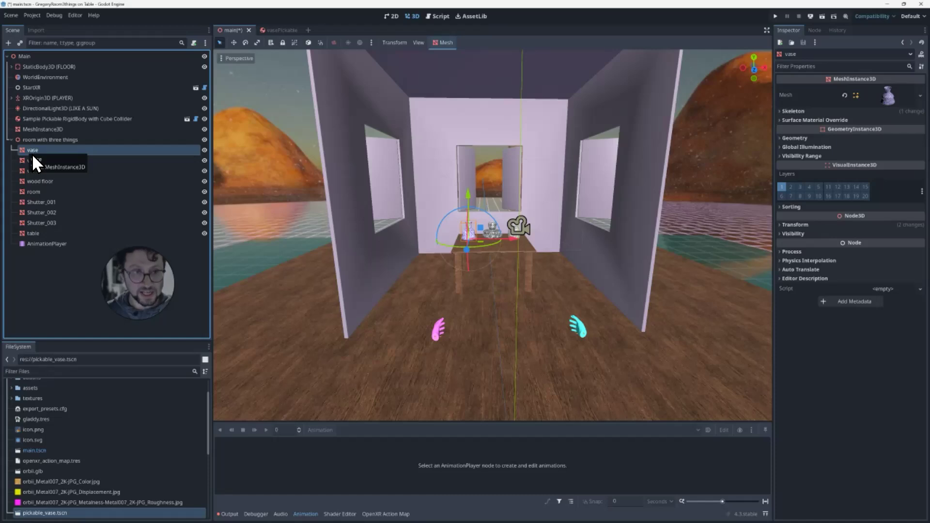
{"action": "key", "text": "Delete"}
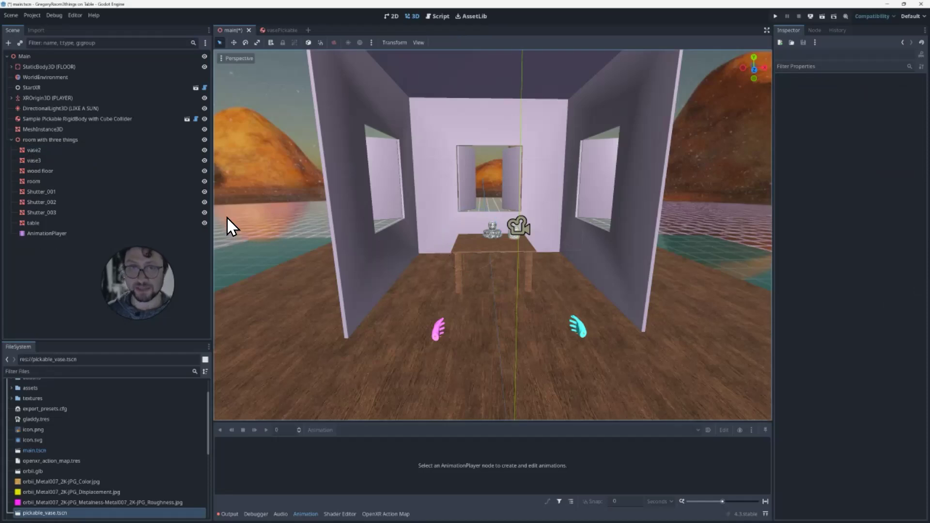
{"action": "left_click", "coordinate": [275, 33]}
{"action": "left_click", "coordinate": [27, 57]}
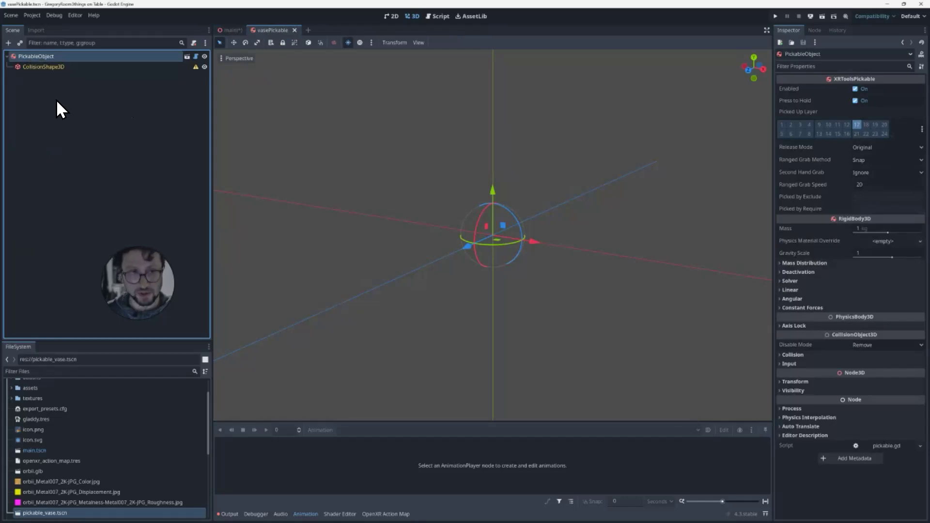
{"action": "key", "text": "ctrl+v"}
{"action": "middle_click_drag", "start_coordinate": [427, 159], "coordinate": [378, 205]}
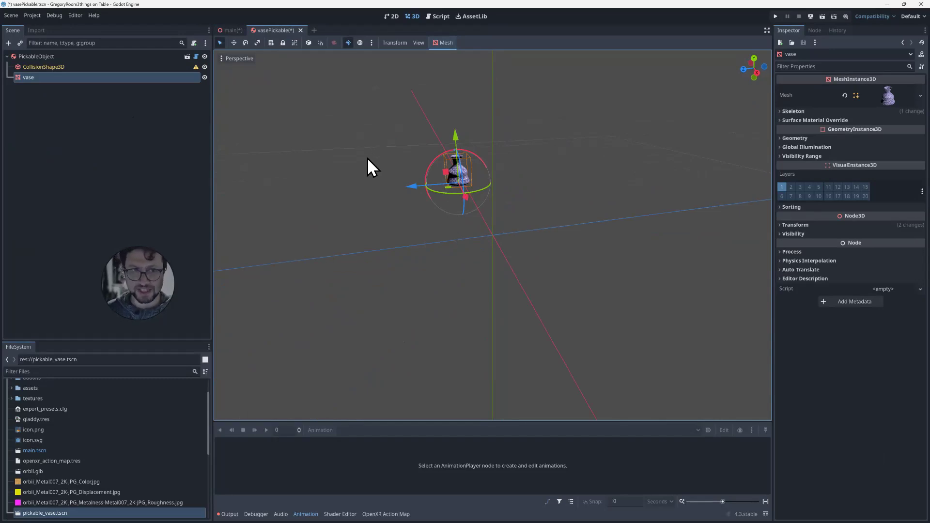
- Reset the position of the vase mesh in vasePickable to the scene origin at 0, 0, 0
{"action": "left_click", "coordinate": [81, 68]}
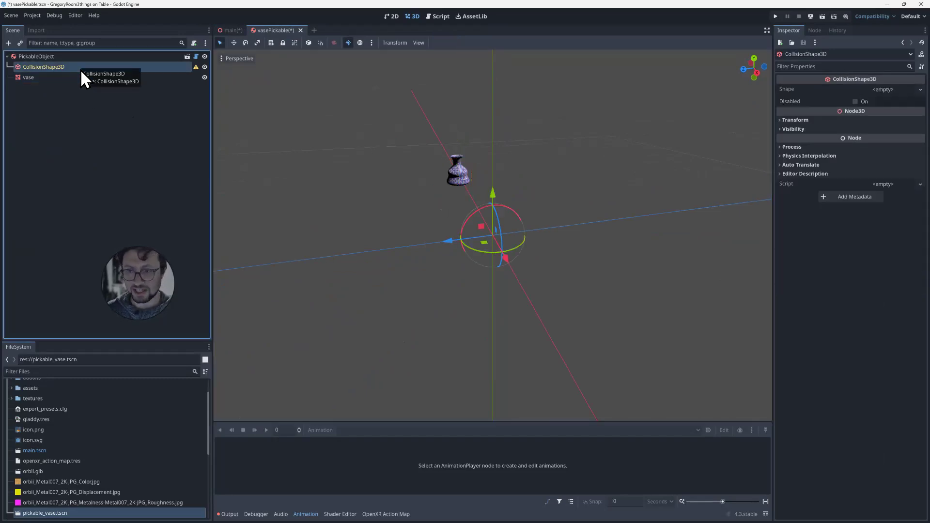
{"action": "left_click", "coordinate": [74, 56]}
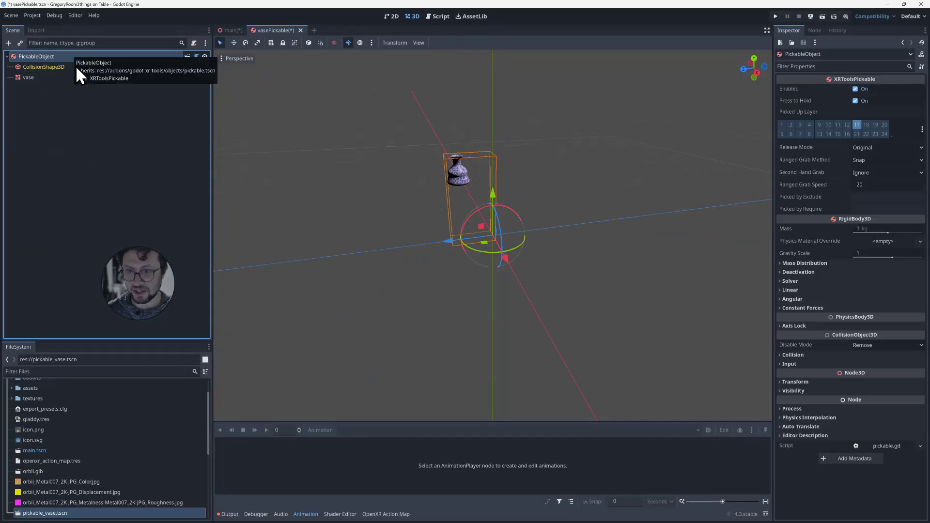
{"action": "left_click", "coordinate": [68, 67]}
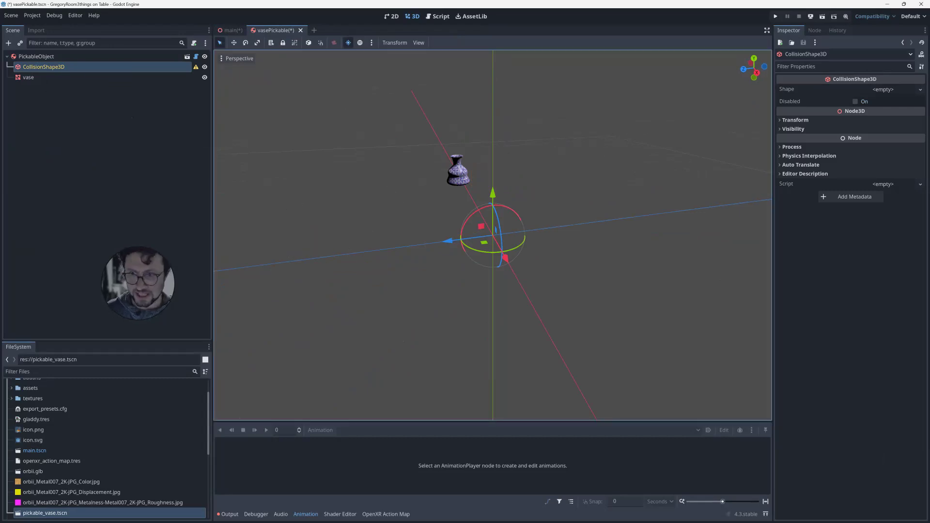
{"action": "left_click", "coordinate": [41, 77]}
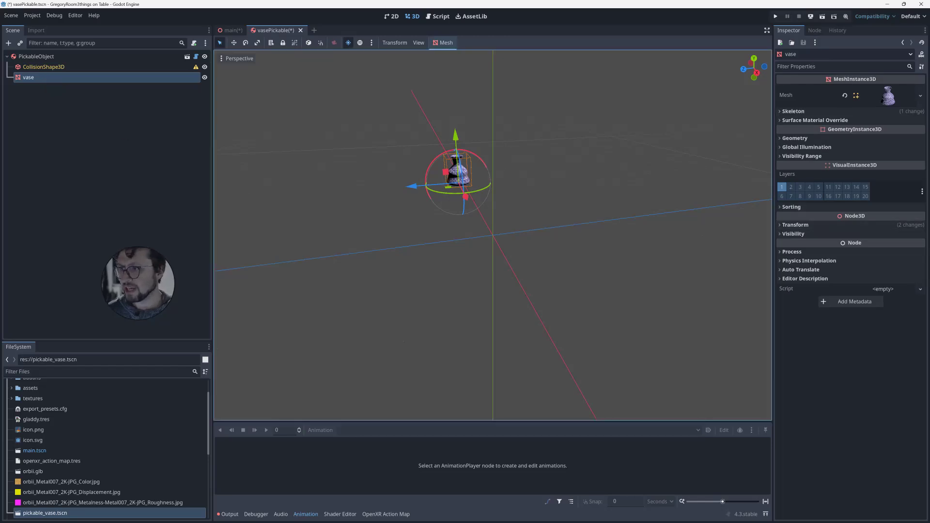
{"action": "left_click", "coordinate": [795, 225]}
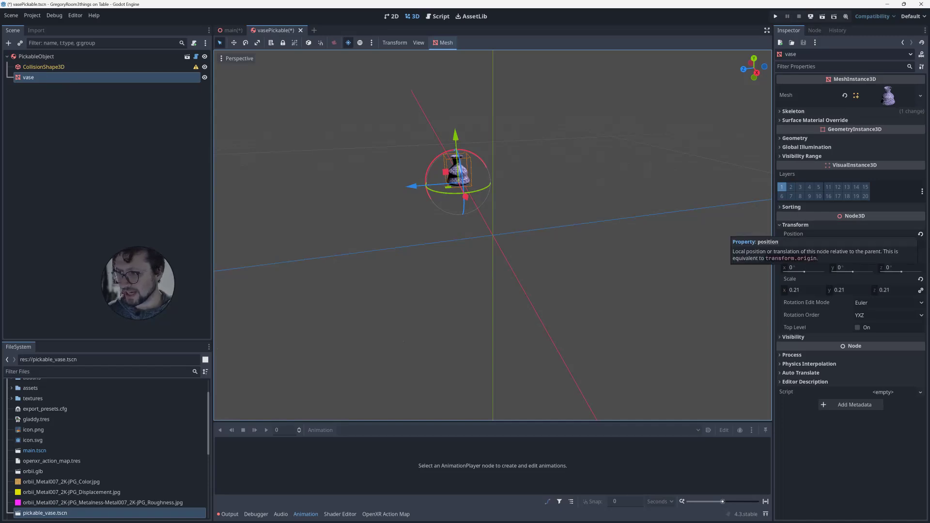
{"action": "left_click", "coordinate": [921, 234]}
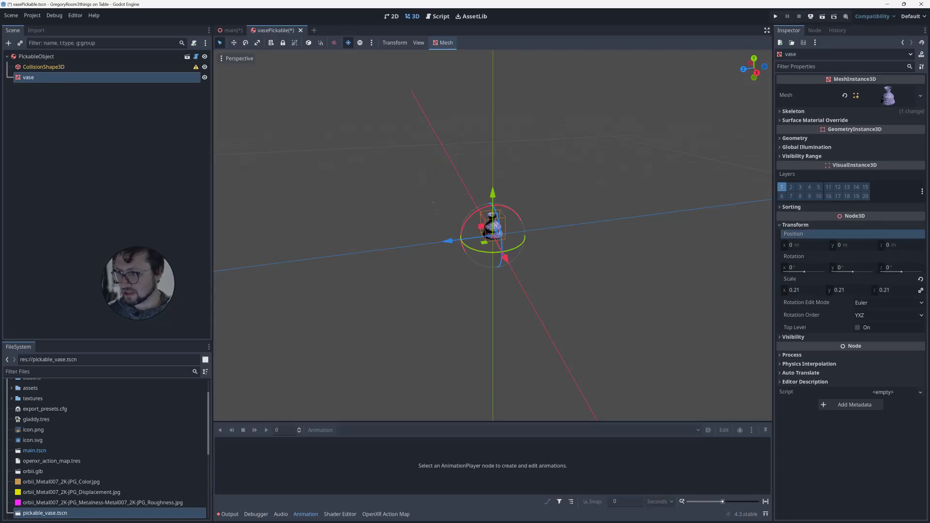
{"action": "middle_click_drag", "start_coordinate": [434, 203], "coordinate": [383, 161]}
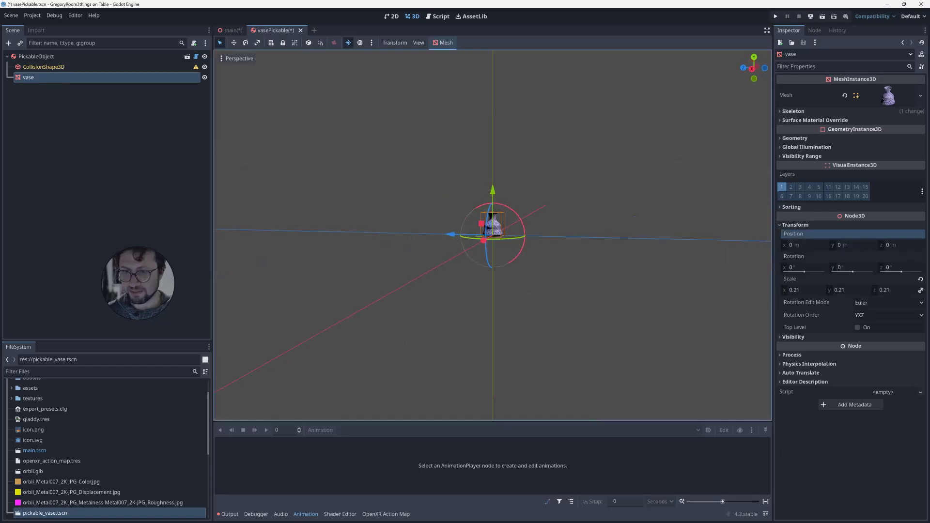
{"action": "scroll", "coordinate": [383, 161], "scroll_direction": "up", "scroll_amount": 11}
{"action": "middle_click_drag", "start_coordinate": [493, 236], "coordinate": [474, 232]}
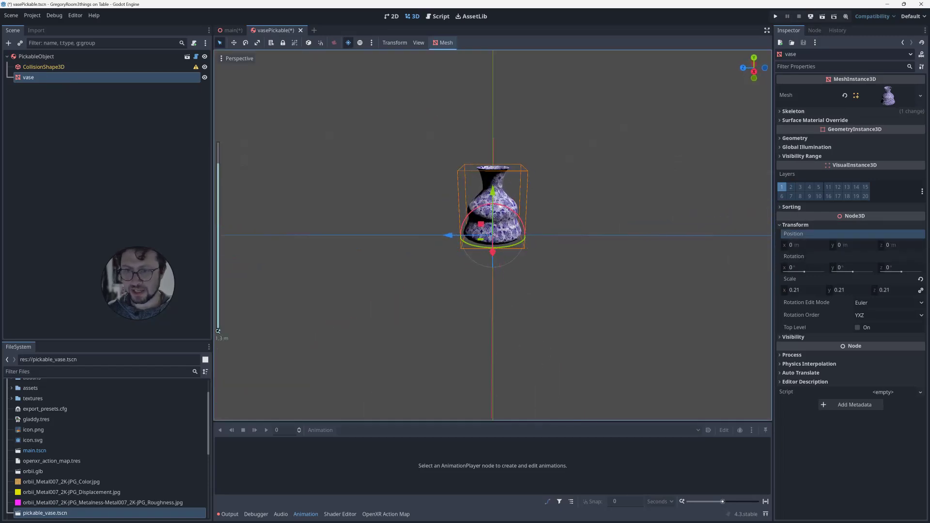
- Assign a new BoxShape3D as the shape of the CollisionShape3D node
{"action": "left_click", "coordinate": [45, 66]}
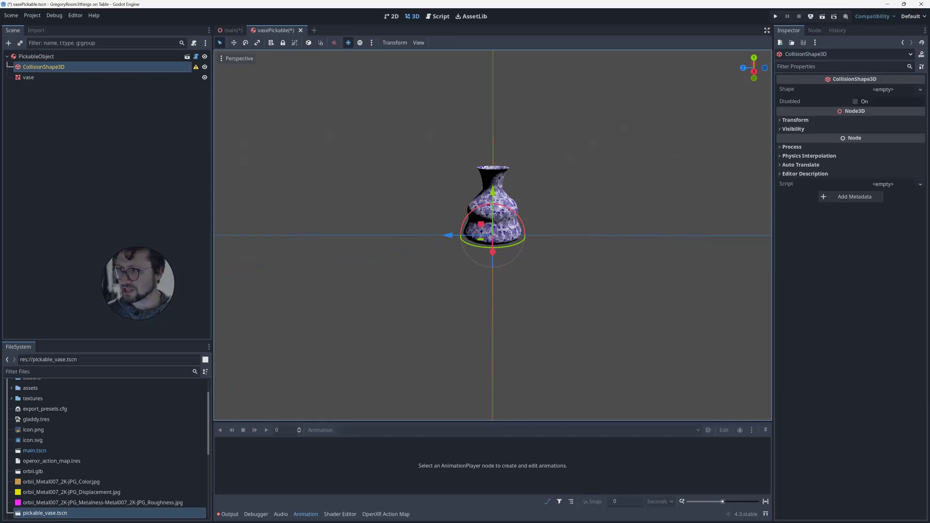
{"action": "left_click", "coordinate": [883, 89]}
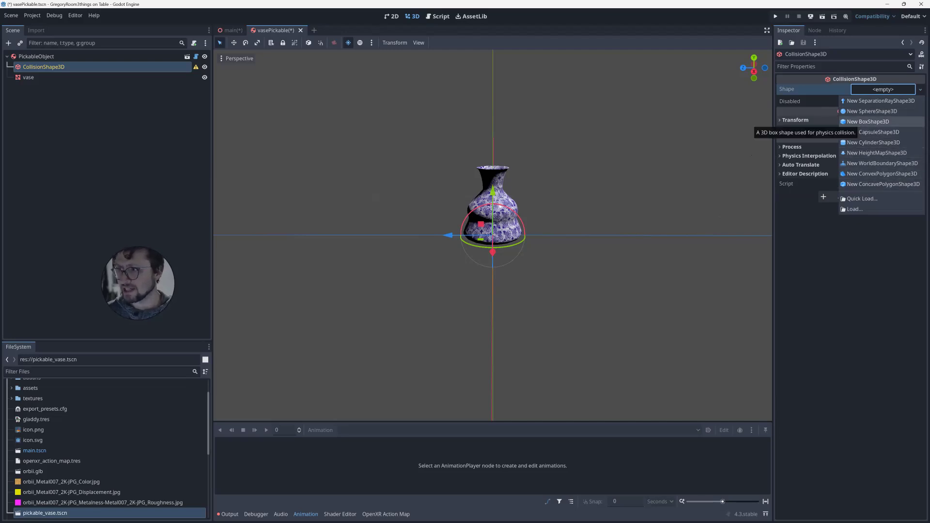
{"action": "left_click", "coordinate": [867, 122]}
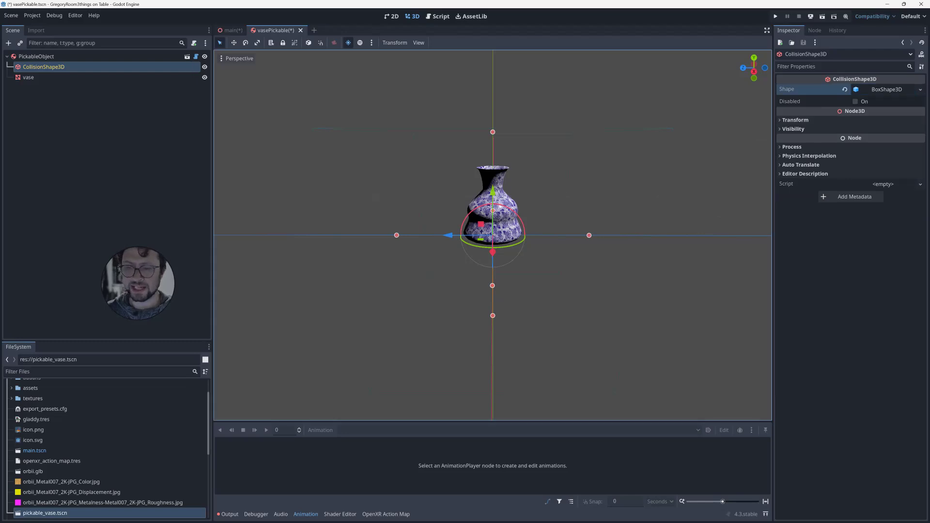
- Scale the box collision shape down uniformly to about 0.2 to match the vase's width
{"action": "middle_click_drag", "start_coordinate": [493, 235], "coordinate": [441, 220]}
{"action": "scroll", "coordinate": [493, 235], "scroll_direction": "down", "scroll_amount": 4}
{"action": "middle_click_drag", "start_coordinate": [493, 234], "coordinate": [513, 226]}
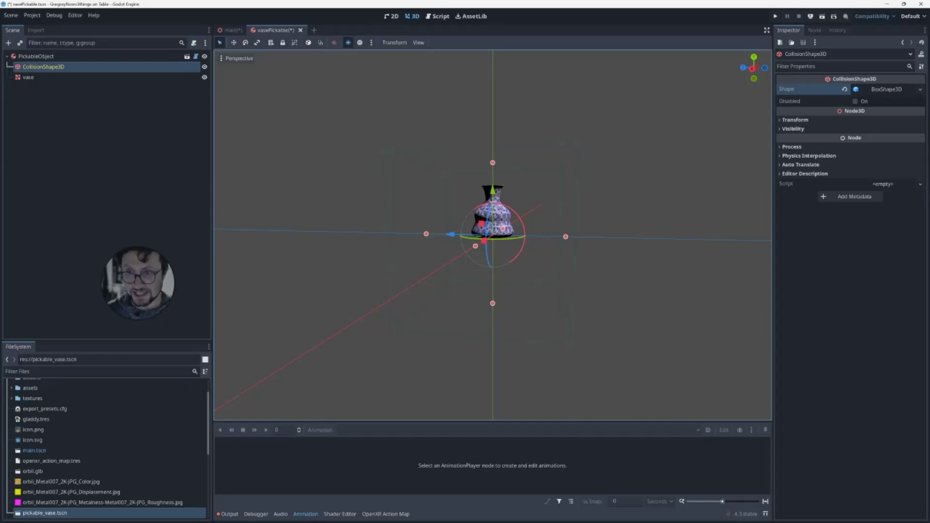
{"action": "middle_click_drag", "start_coordinate": [513, 226], "coordinate": [473, 245]}
{"action": "scroll", "coordinate": [493, 213], "scroll_direction": "up", "scroll_amount": 3}
{"action": "scroll", "coordinate": [492, 213], "scroll_direction": "down", "scroll_amount": 1}
{"action": "middle_click_drag", "start_coordinate": [493, 213], "coordinate": [478, 218]}
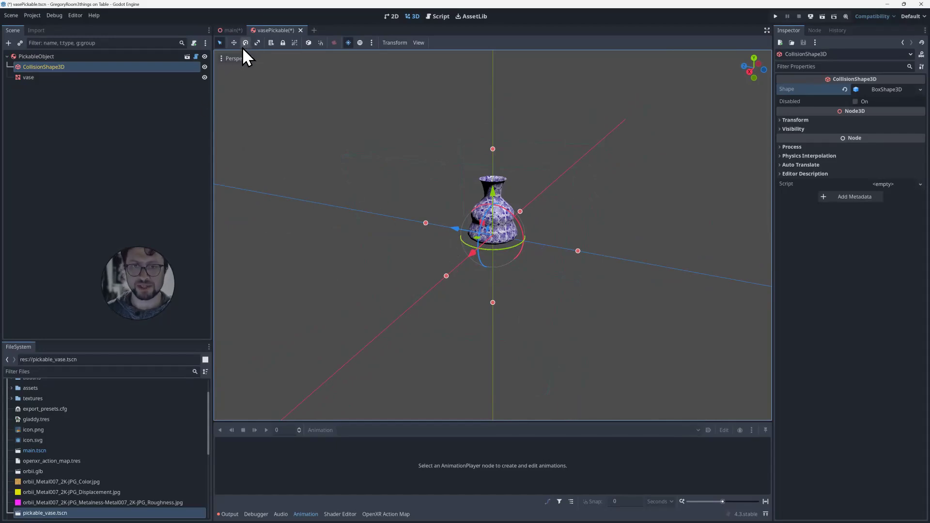
{"action": "left_click", "coordinate": [257, 43]}
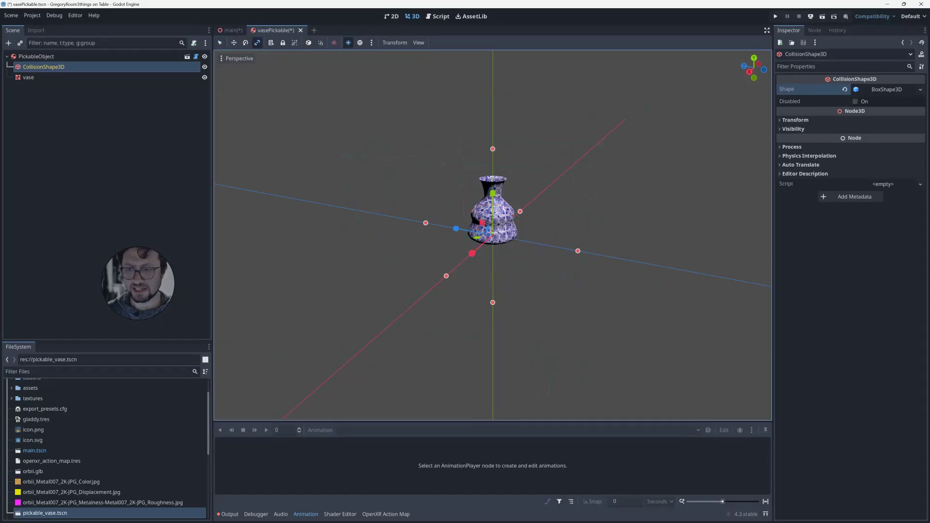
{"action": "mouse_move", "coordinate": [502, 209]}
{"action": "left_mouse_down"}
{"action": "mouse_move", "coordinate": [567, 29]}
{"action": "mouse_move", "coordinate": [499, 217]}
{"action": "mouse_move", "coordinate": [504, 205]}
{"action": "left_mouse_up"}
{"action": "key", "text": "s"}
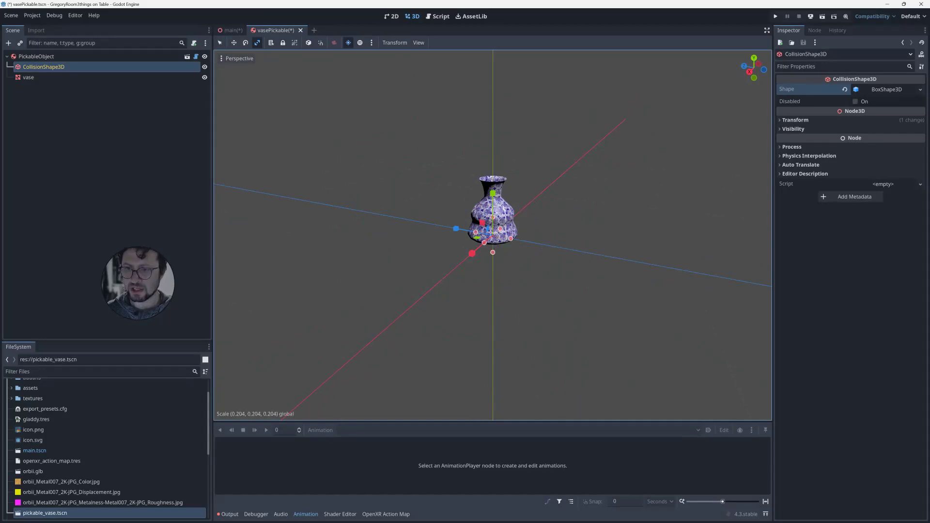
{"action": "left_click", "coordinate": [504, 233]}
- Move the collision box up about 0.09 m along the Y axis so it surrounds the vase's body
{"action": "middle_click_drag", "start_coordinate": [504, 232], "coordinate": [551, 196]}
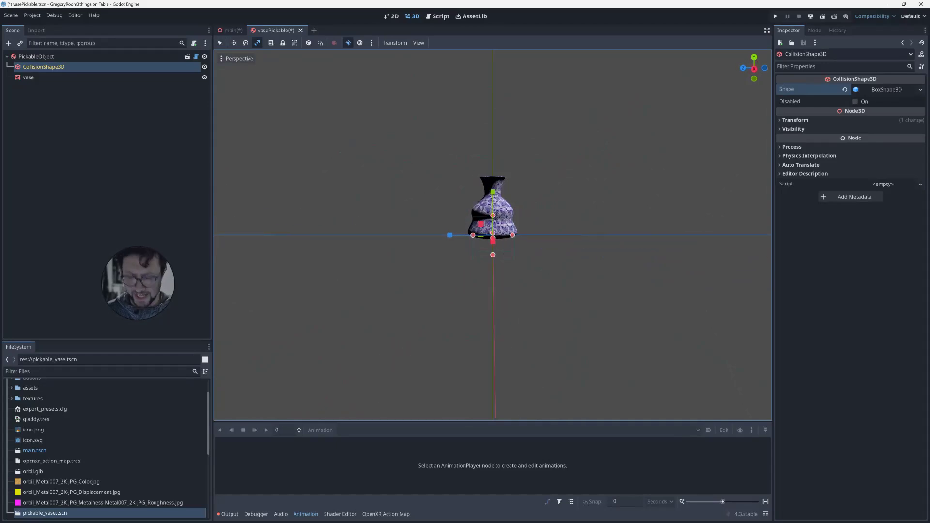
{"action": "key", "text": "g"}
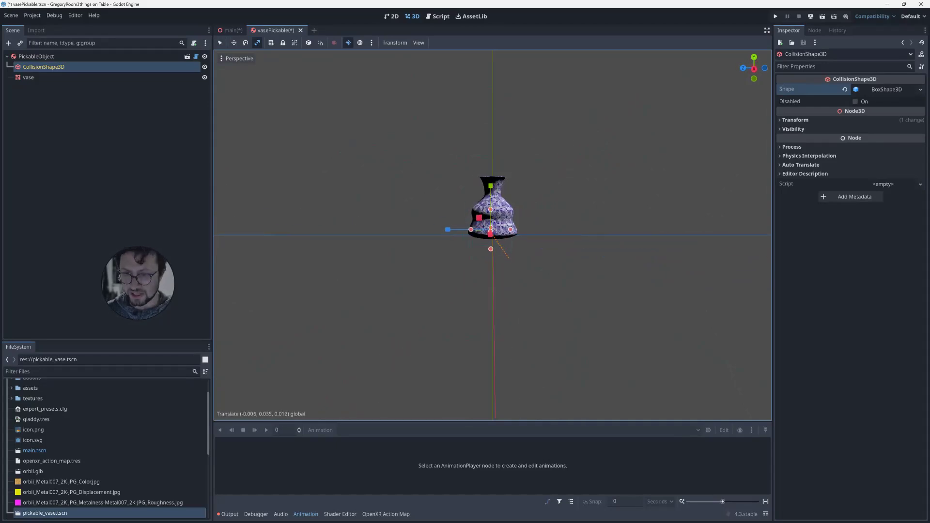
{"action": "key", "text": "y"}
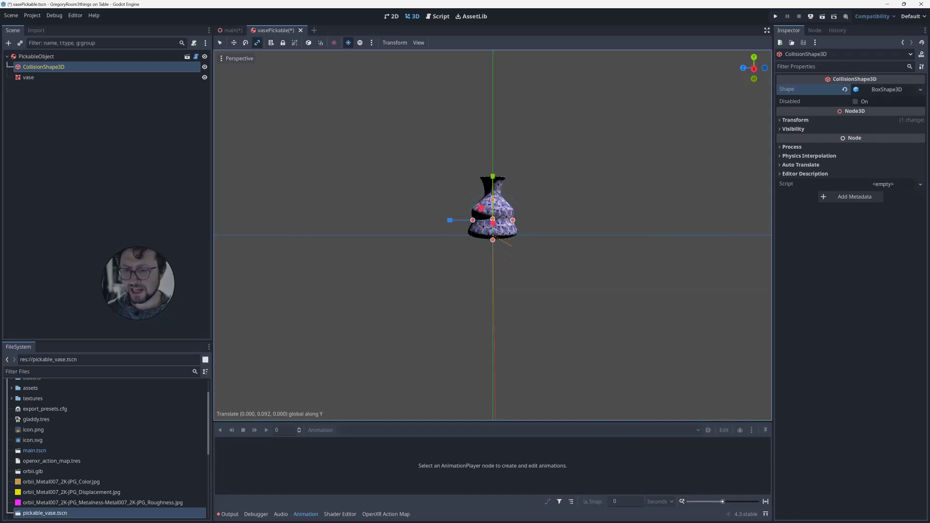
{"action": "left_click", "coordinate": [514, 243]}
- Try to stretch the collision box along its vertical axis and undo the scaling
{"action": "middle_click_drag", "start_coordinate": [511, 255], "coordinate": [489, 273]}
{"action": "left_click_drag", "start_coordinate": [492, 173], "coordinate": [492, 141]}
{"action": "key", "text": "Escape"}
{"action": "left_click_drag", "start_coordinate": [492, 173], "coordinate": [492, 153]}
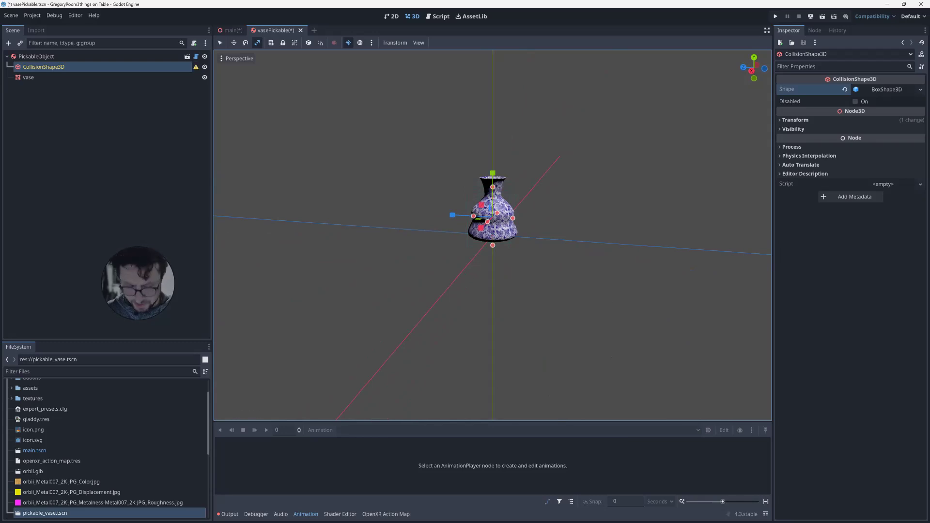
{"action": "key", "text": "ctrl+z"}
{"action": "mouse_move", "coordinate": [478, 219]}
{"action": "left_mouse_down"}
{"action": "mouse_move", "coordinate": [469, 219]}
{"action": "mouse_move", "coordinate": [477, 219]}
{"action": "left_mouse_up"}
{"action": "key", "text": "Escape"}
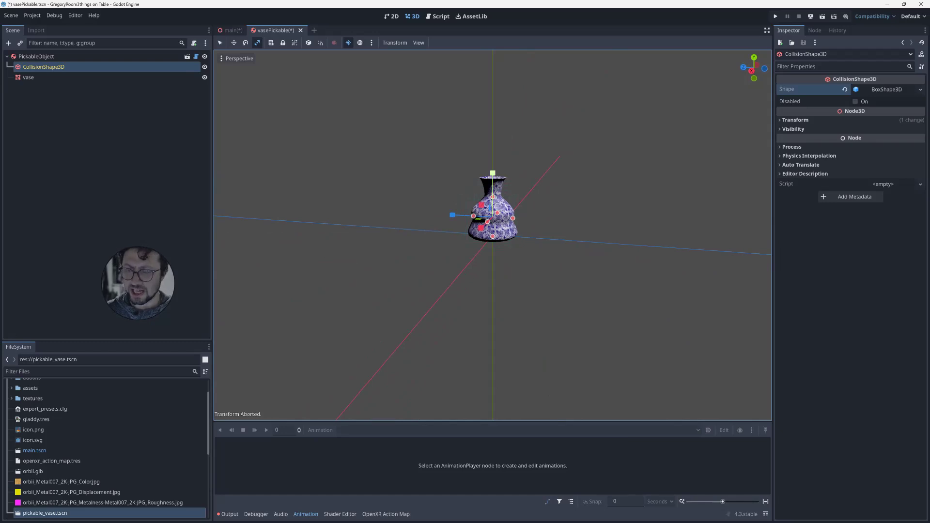
- Try to make the collision box taller and raise it along the Y axis, undoing both changes
{"action": "left_click_drag", "start_coordinate": [493, 173], "coordinate": [493, 157]}
{"action": "key", "text": "g"}
{"action": "key", "text": "y"}
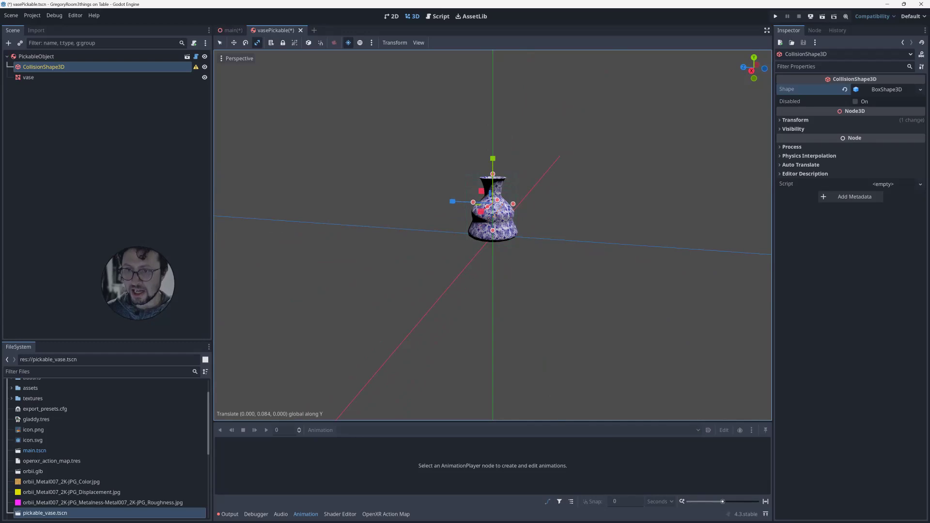
{"action": "left_click", "coordinate": [493, 147]}
{"action": "mouse_move", "coordinate": [493, 147]}
{"action": "middle_mouse_down"}
{"action": "mouse_move", "coordinate": [545, 145]}
{"action": "mouse_move", "coordinate": [495, 146]}
{"action": "middle_mouse_up"}
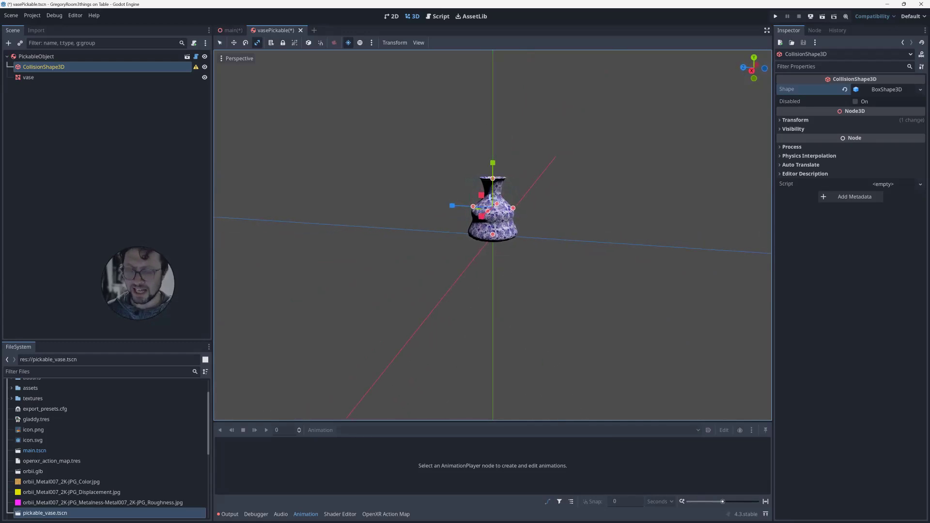
{"action": "key", "text": "ctrl+z"}
{"action": "key", "text": "ctrl+z"}
- Check the collision box around the vase and save the vasePickable scene
{"action": "middle_click_drag", "start_coordinate": [495, 147], "coordinate": [473, 156]}
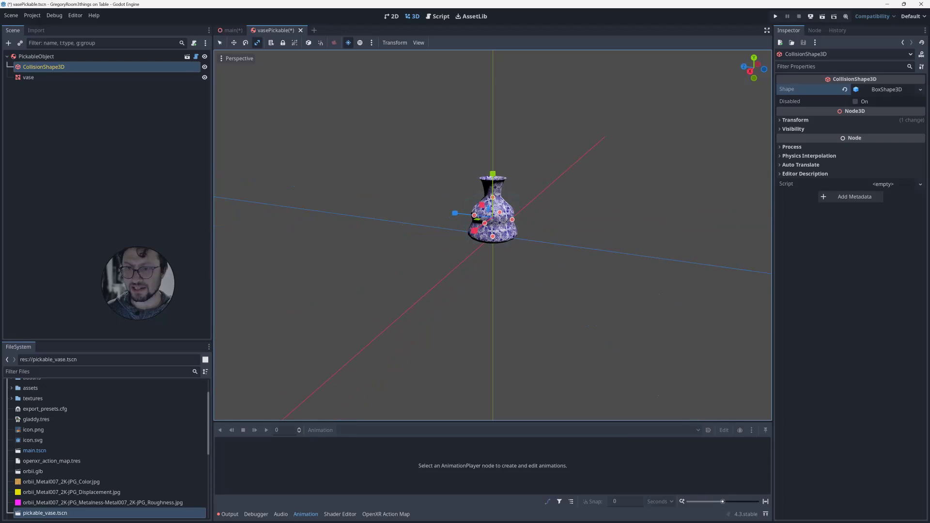
{"action": "scroll", "coordinate": [371, 237], "scroll_direction": "up", "scroll_amount": 2}
{"action": "mouse_move", "coordinate": [370, 237]}
{"action": "middle_mouse_down"}
{"action": "mouse_move", "coordinate": [423, 216]}
{"action": "mouse_move", "coordinate": [394, 214]}
{"action": "mouse_move", "coordinate": [373, 226]}
{"action": "middle_mouse_up"}
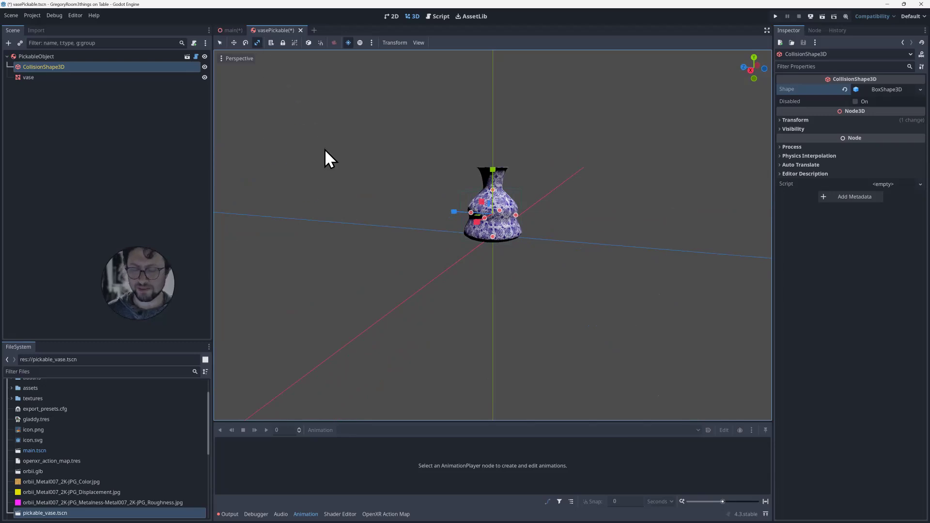
{"action": "key", "text": "ctrl+s"}
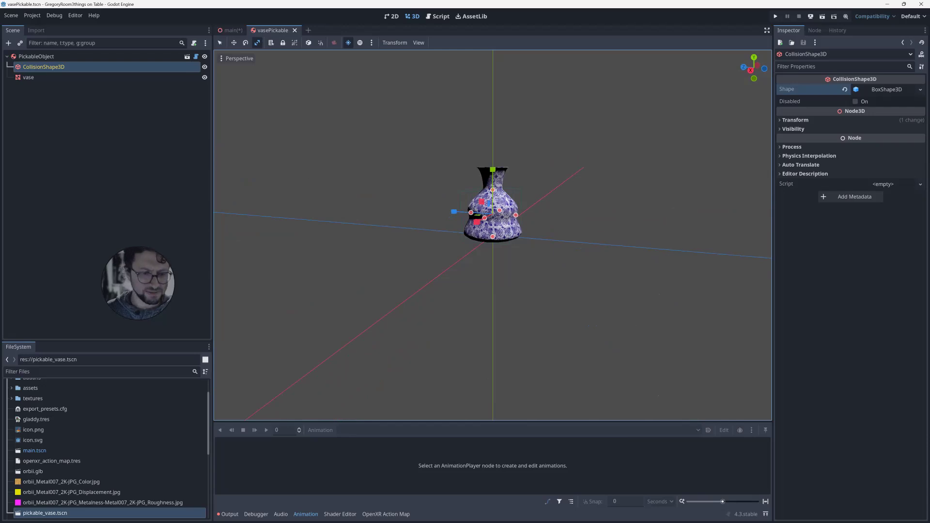
- Add an instance of pickable_vase.tscn as a child of the Main root in the main scene
{"action": "scroll", "coordinate": [106, 449], "scroll_direction": "down", "scroll_amount": 4}
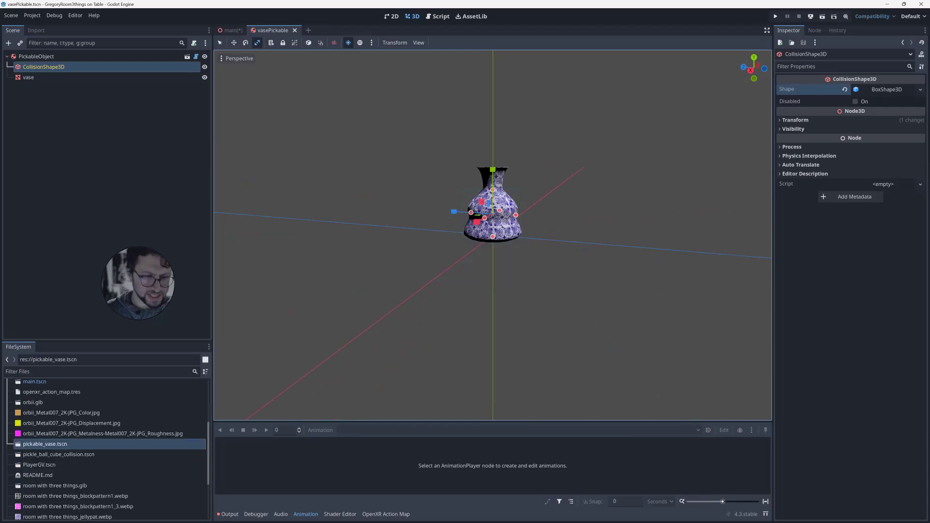
{"action": "left_click", "coordinate": [45, 444]}
{"action": "scroll", "coordinate": [107, 450], "scroll_direction": "up", "scroll_amount": 6}
{"action": "scroll", "coordinate": [107, 450], "scroll_direction": "down", "scroll_amount": 6}
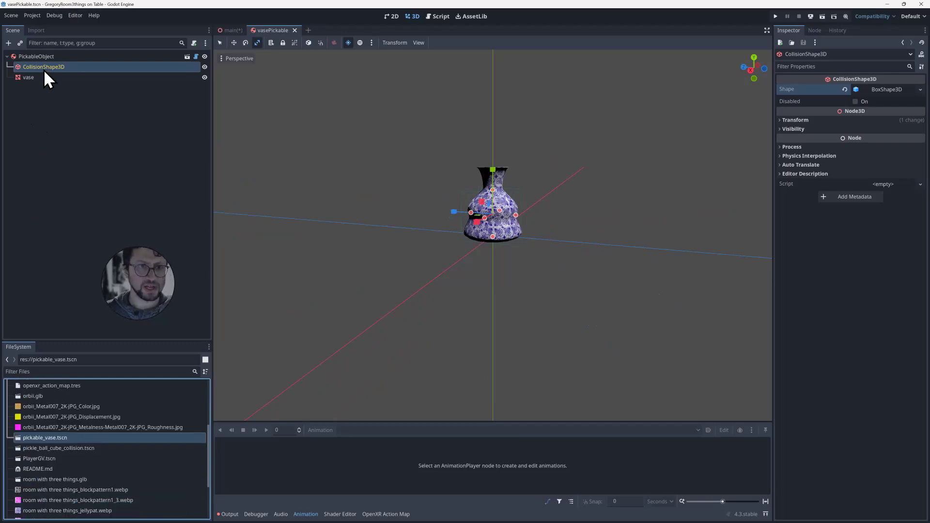
{"action": "left_click", "coordinate": [227, 29]}
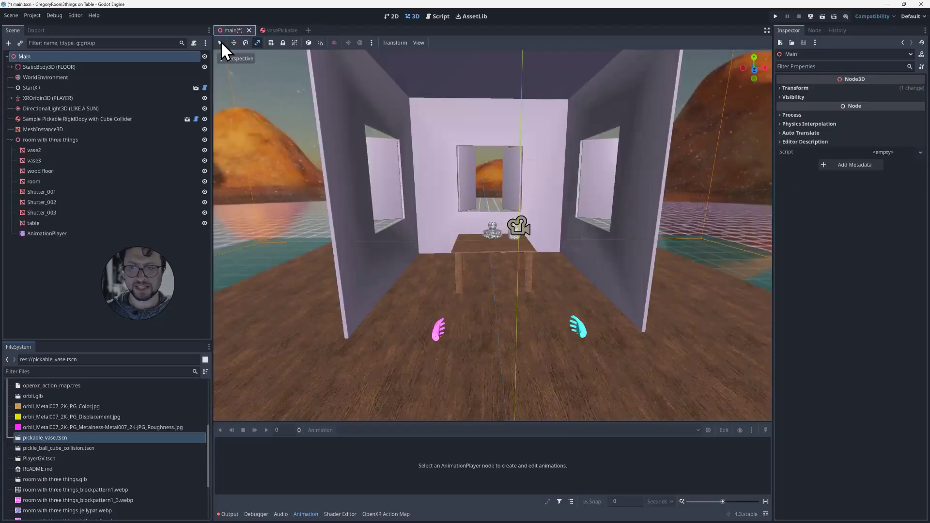
{"action": "left_click_drag", "start_coordinate": [45, 438], "coordinate": [20, 56]}
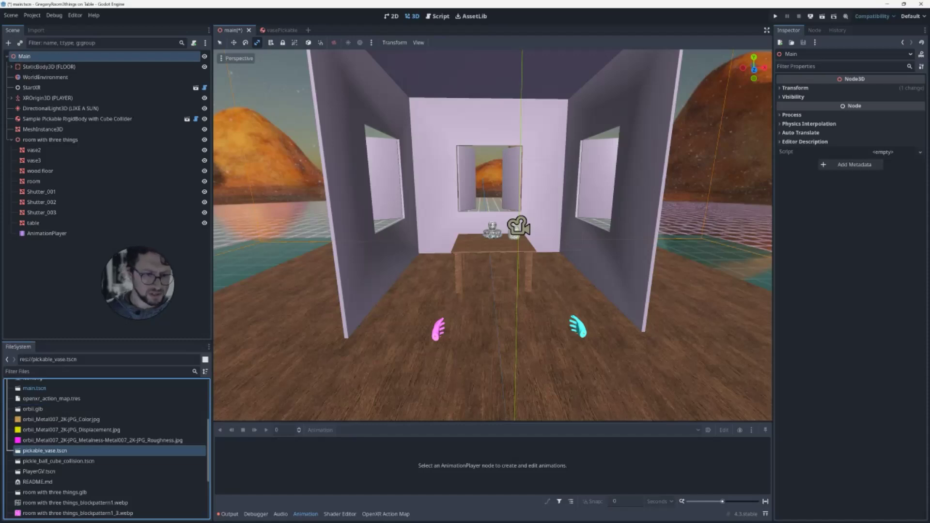
{"action": "left_click_drag", "start_coordinate": [45, 451], "coordinate": [45, 60]}
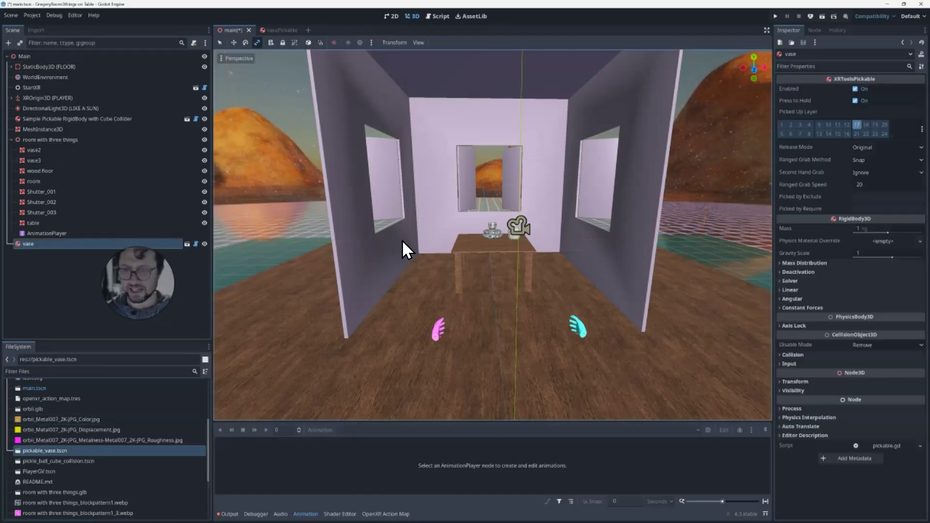
- Move the vase instance along the global Z axis toward the table inside the room
{"action": "scroll", "coordinate": [400, 243], "scroll_direction": "down", "scroll_amount": 10}
{"action": "key", "text": "w"}
{"action": "right_click_drag", "start_coordinate": [398, 242], "coordinate": [347, 247]}
{"action": "key", "text": "d"}
{"action": "key", "text": "a"}
{"action": "middle_click_drag", "start_coordinate": [418, 325], "coordinate": [532, 324]}
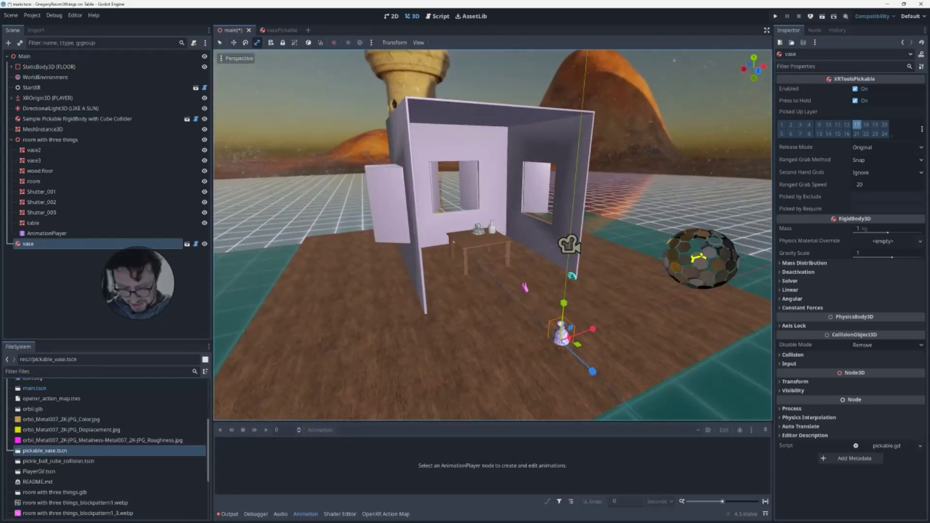
{"action": "key", "text": "g"}
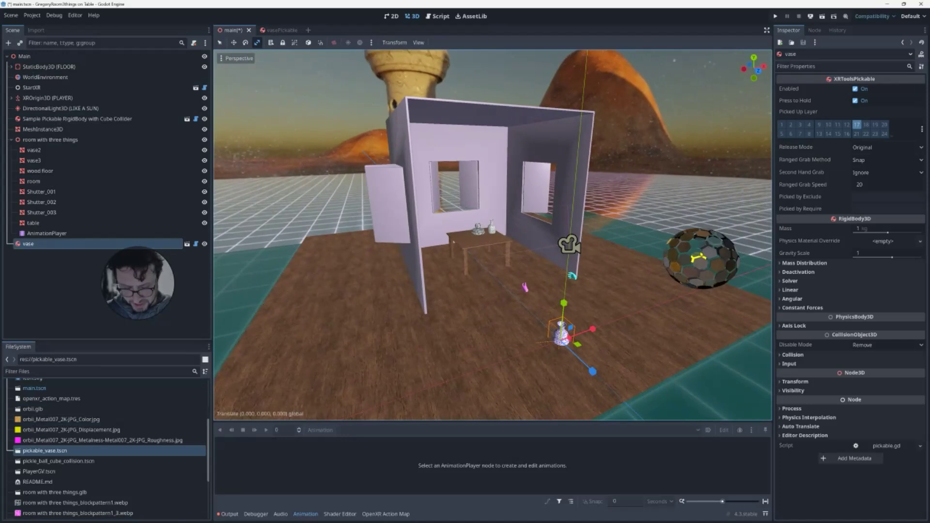
{"action": "key", "text": "z"}
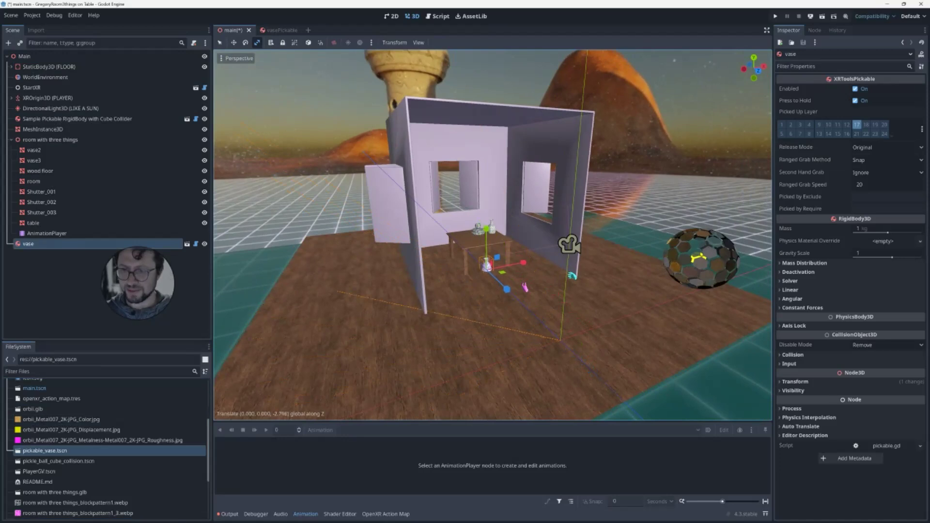
{"action": "left_click", "coordinate": [313, 247]}
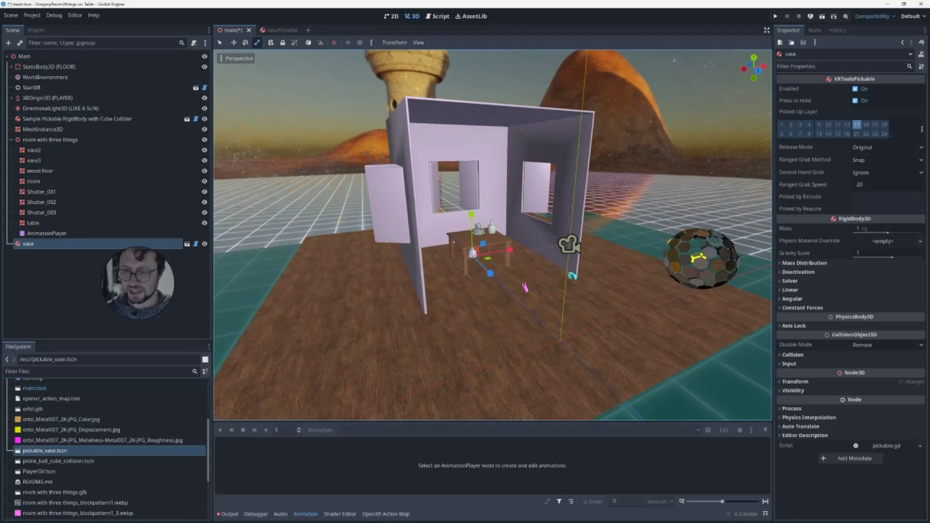
- Raise the vase instance along the global Y axis to tabletop height
{"action": "middle_click_drag", "start_coordinate": [313, 246], "coordinate": [264, 228]}
{"action": "scroll", "coordinate": [264, 228], "scroll_direction": "up", "scroll_amount": 3}
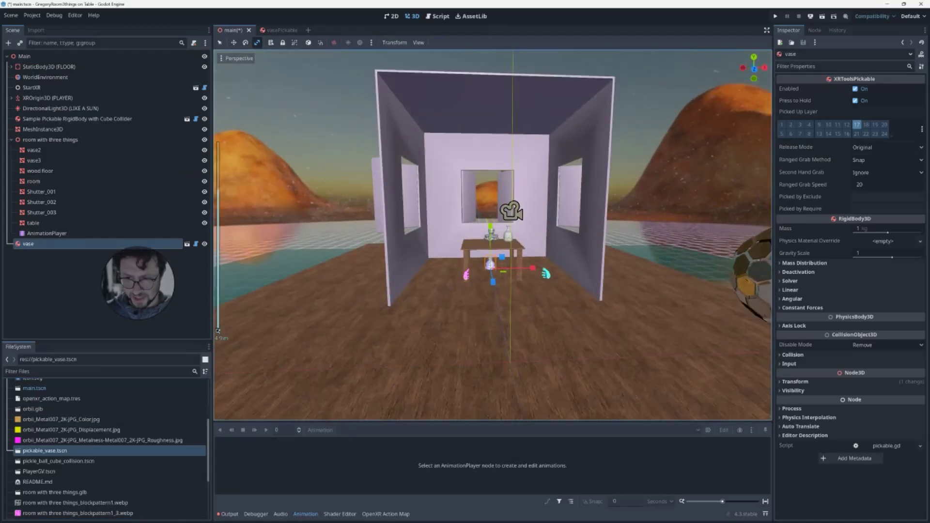
{"action": "key", "text": "g"}
{"action": "key", "text": "y"}
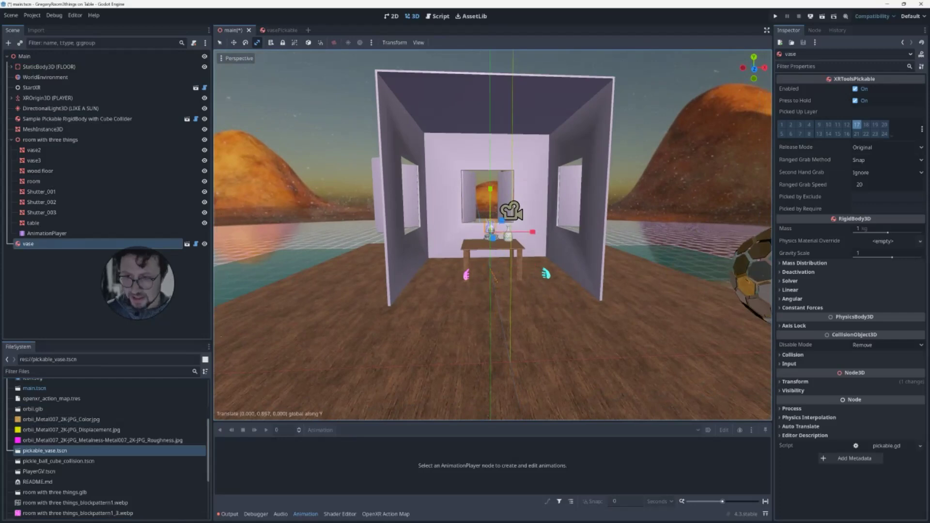
{"action": "key", "text": "Return"}
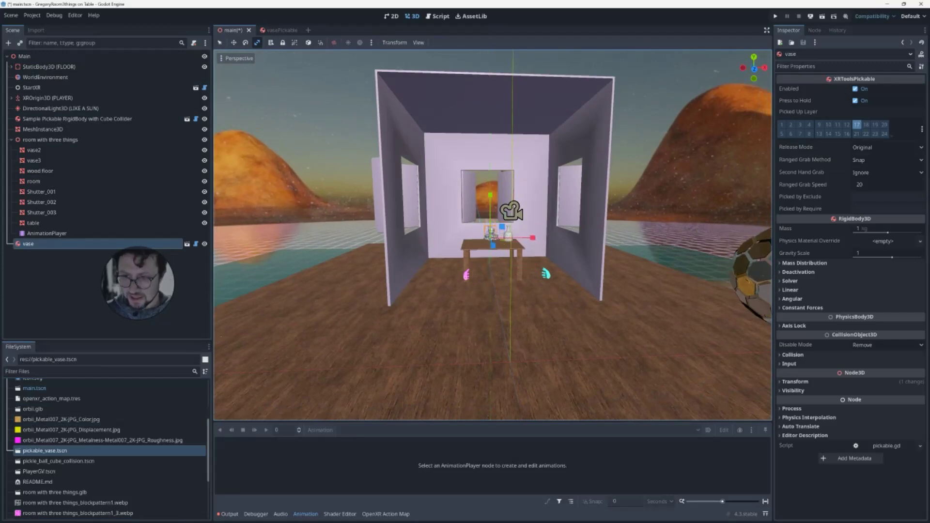
- Shift the vase instance along the X and Z axes to the free end of the table beside the other vases
{"action": "key", "text": "g"}
{"action": "key", "text": "x"}
{"action": "key", "text": "Return"}
{"action": "middle_click_drag", "start_coordinate": [484, 238], "coordinate": [544, 270]}
{"action": "key", "text": "g"}
{"action": "key", "text": "z"}
{"action": "key", "text": "Return"}
- Fine-tune the vase instance's height above the tabletop along the global Y axis
{"action": "middle_click_drag", "start_coordinate": [514, 272], "coordinate": [456, 223]}
{"action": "key", "text": "g"}
{"action": "key", "text": "y"}
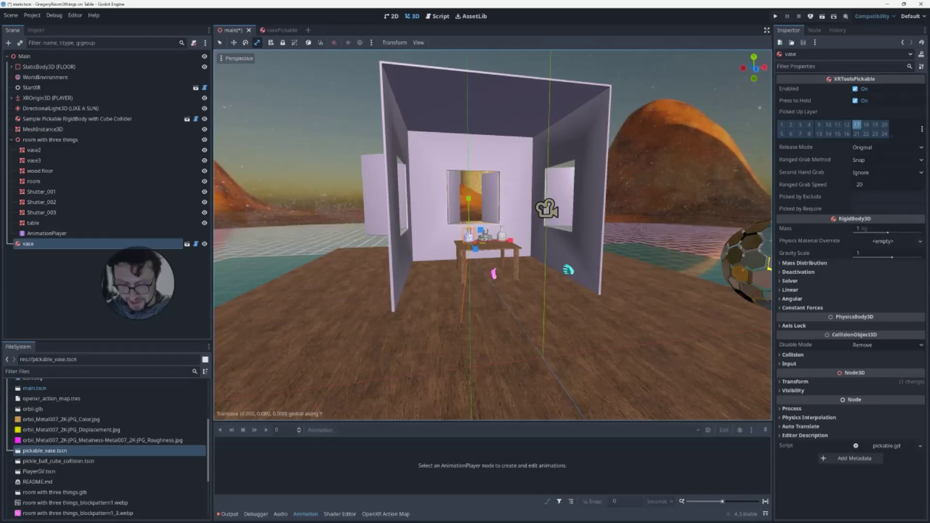
{"action": "key", "text": "Return"}
- Adjust the vase instance's depth on the table along the global Z axis
{"action": "middle_click_drag", "start_coordinate": [461, 242], "coordinate": [513, 291]}
{"action": "key", "text": "g"}
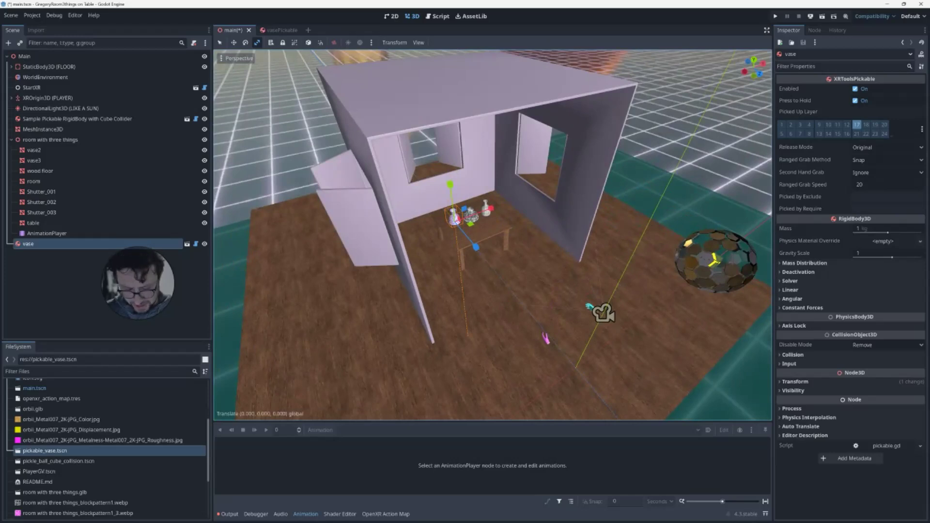
{"action": "mouse_move", "coordinate": [454, 218]}
{"action": "left_mouse_down"}
{"action": "mouse_move", "coordinate": [446, 207]}
{"action": "mouse_move", "coordinate": [456, 220]}
{"action": "left_mouse_up"}
{"action": "key", "text": "z"}
{"action": "left_click", "coordinate": [457, 222]}
- Lift the vase instance slightly so it clears the tabletop, and save the main scene
{"action": "middle_click_drag", "start_coordinate": [457, 221], "coordinate": [394, 147]}
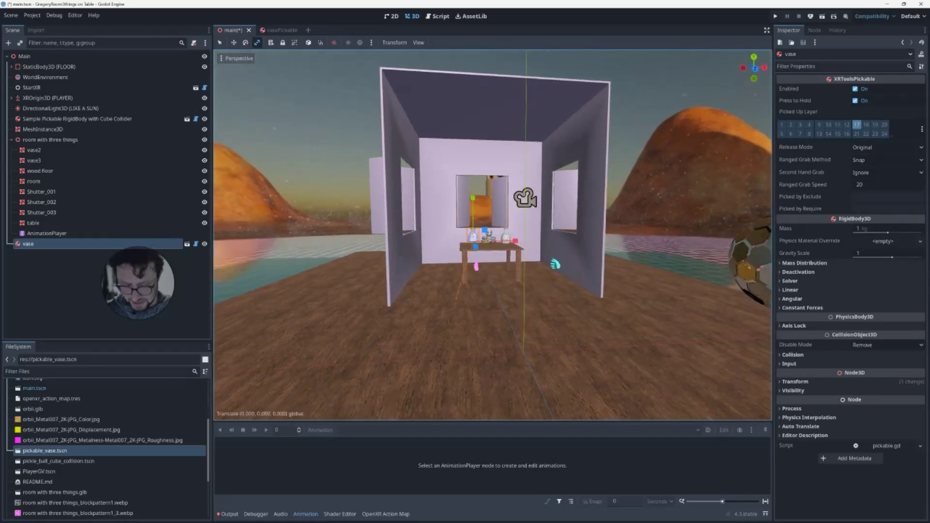
{"action": "left_click", "coordinate": [456, 296]}
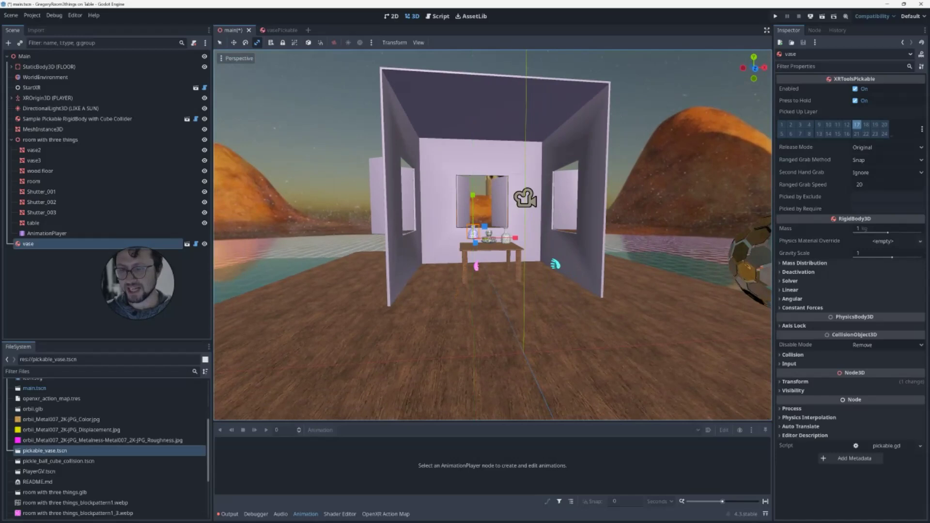
{"action": "middle_click_drag", "start_coordinate": [457, 296], "coordinate": [437, 296]}
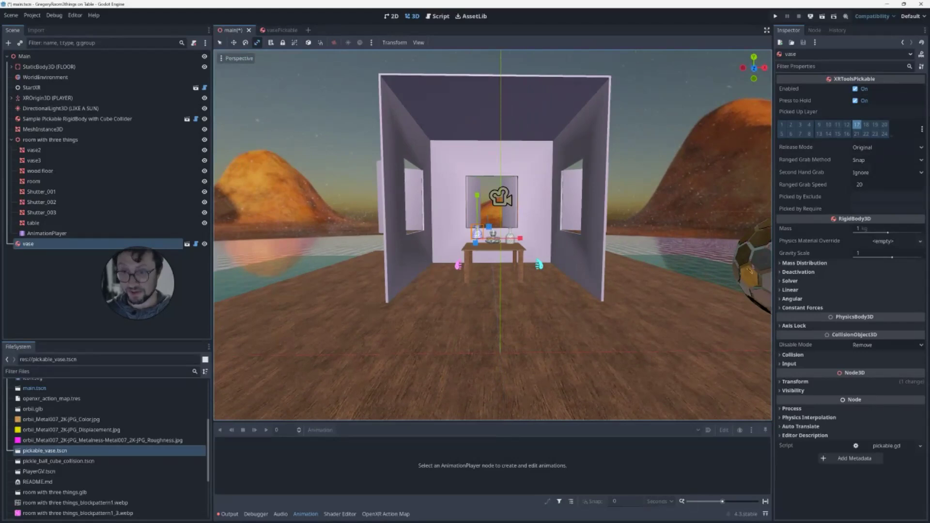
{"action": "middle_click_drag", "start_coordinate": [437, 296], "coordinate": [454, 305]}
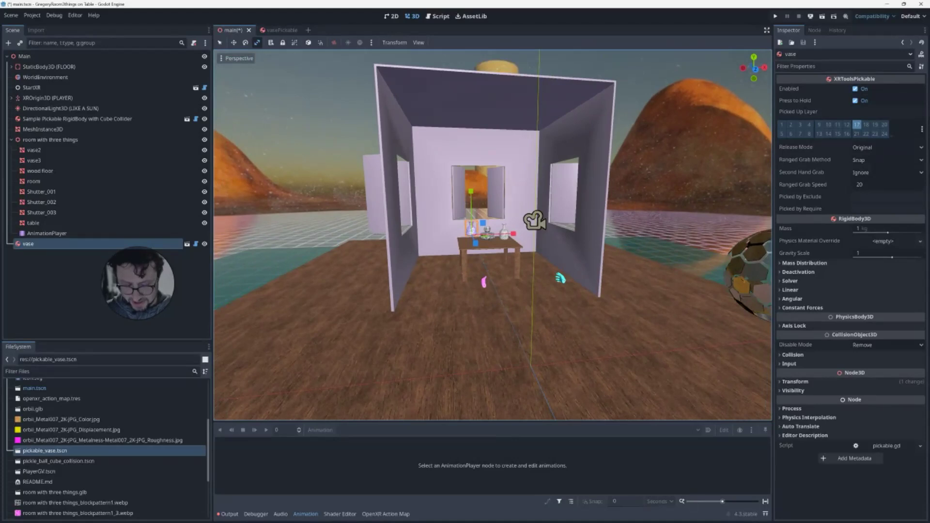
{"action": "key", "text": "ctrl+s"}
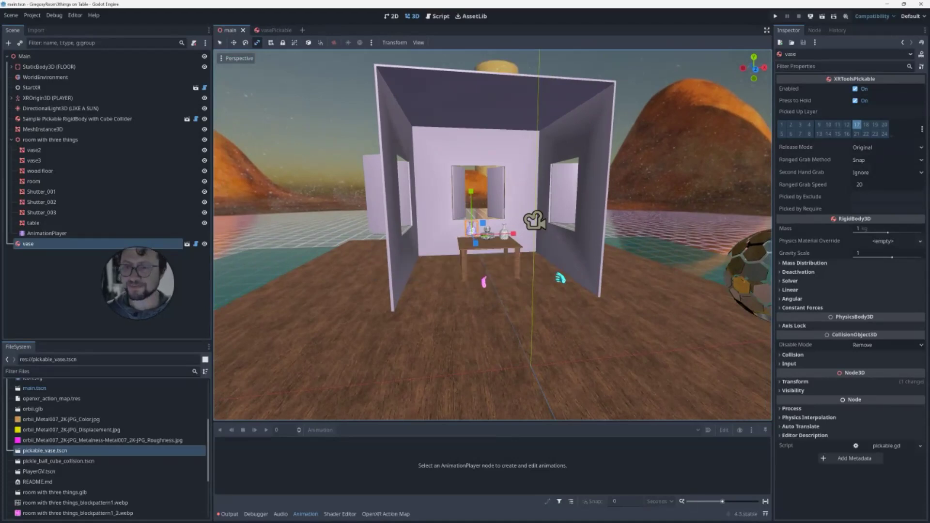
- Check the globally autoloaded scripts and scenes in the project settings, including XRSimulator, and close the settings
{"action": "mouse_move", "coordinate": [453, 209]}
{"action": "middle_mouse_down"}
{"action": "mouse_move", "coordinate": [431, 207]}
{"action": "mouse_move", "coordinate": [449, 208]}
{"action": "middle_mouse_up"}
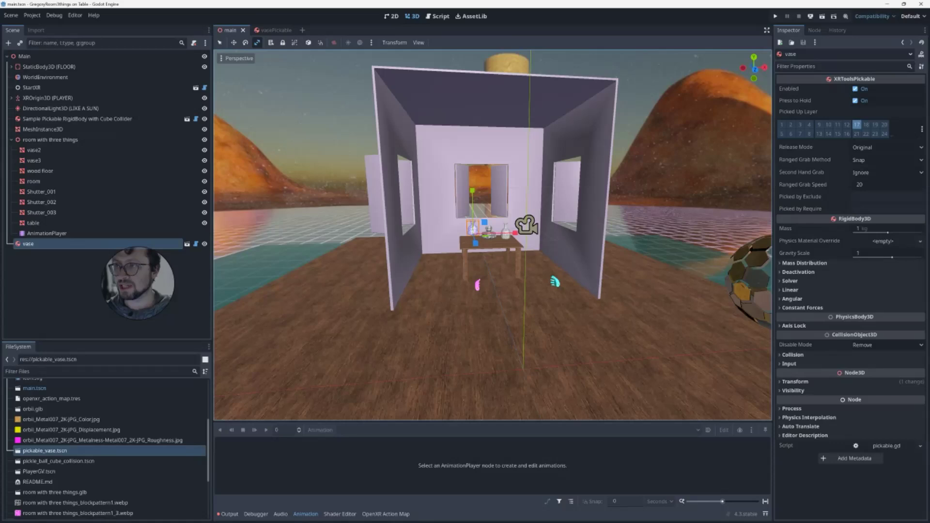
{"action": "left_click", "coordinate": [32, 15]}
{"action": "left_click", "coordinate": [40, 30]}
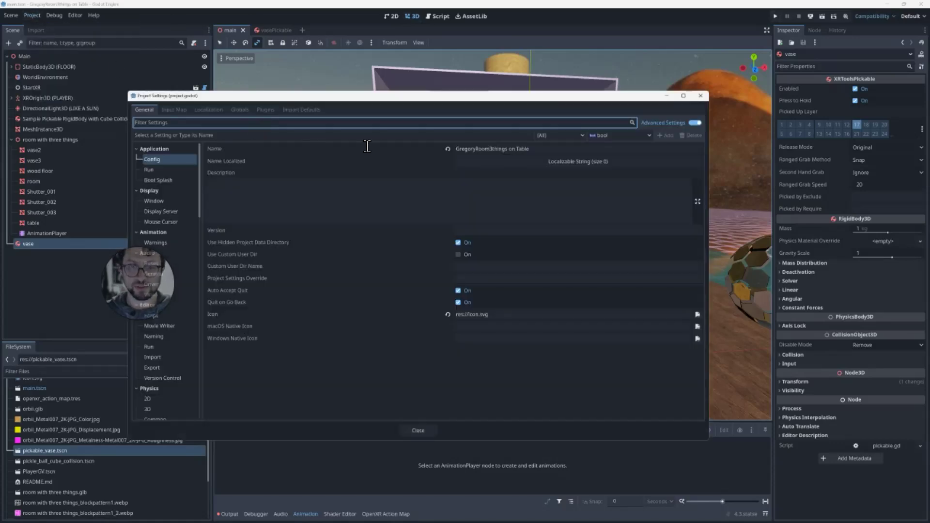
{"action": "left_click", "coordinate": [238, 110]}
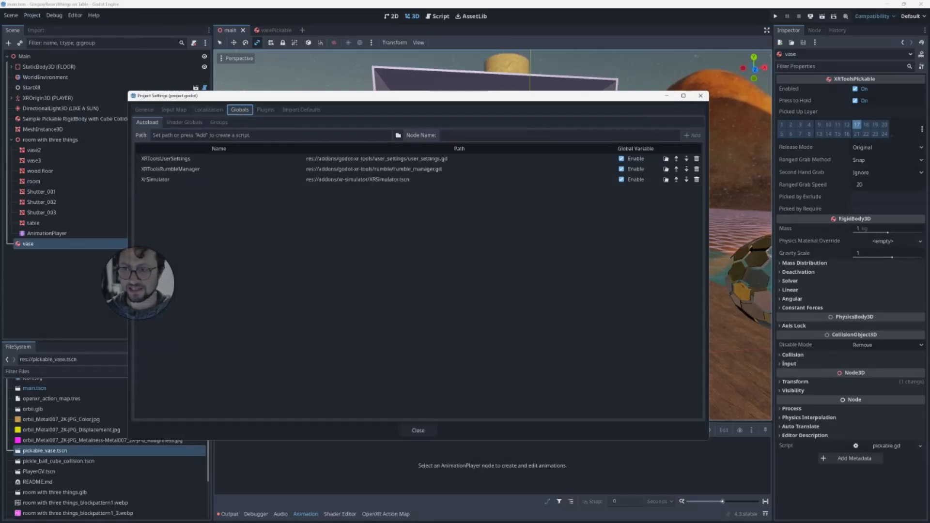
{"action": "left_click", "coordinate": [701, 96]}
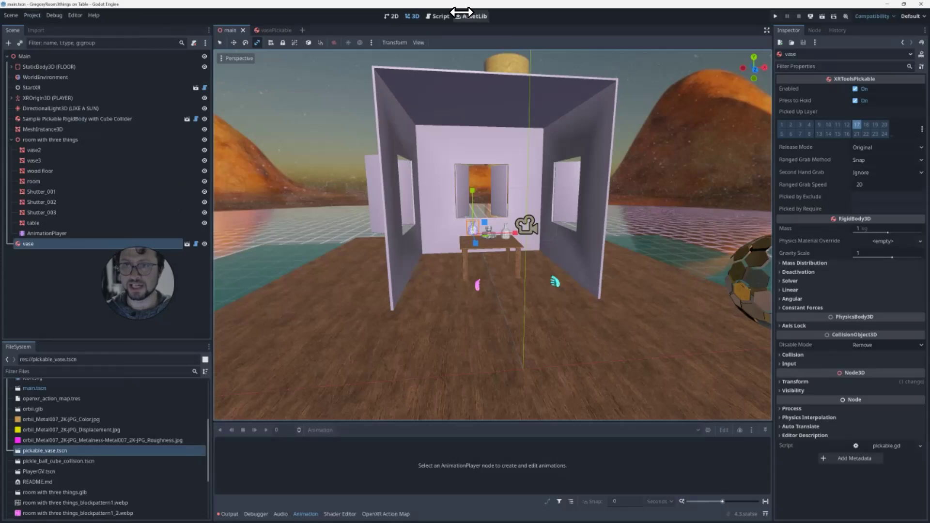
- Run the project without a headset to test how the vase behaves on the table, and close the game window
{"action": "middle_click_drag", "start_coordinate": [492, 233], "coordinate": [504, 239]}
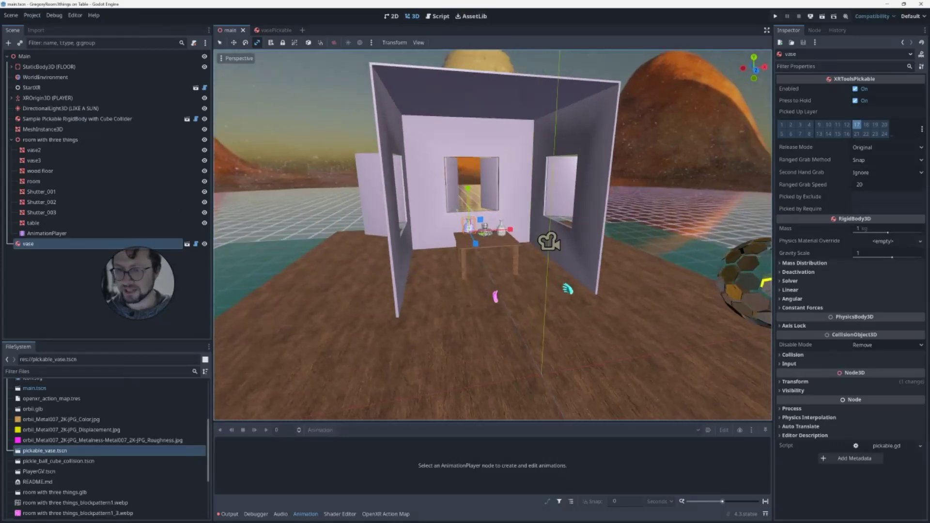
{"action": "left_click", "coordinate": [775, 16]}
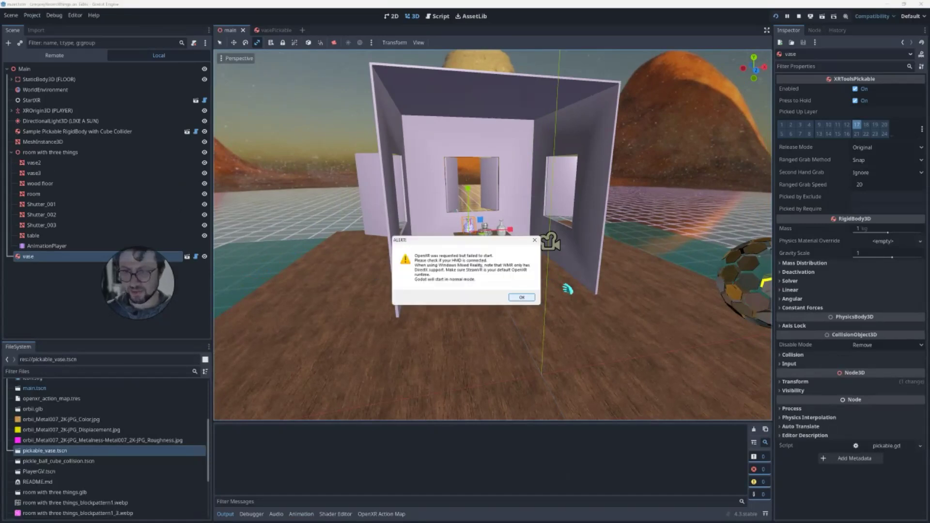
{"action": "key", "text": "Return"}
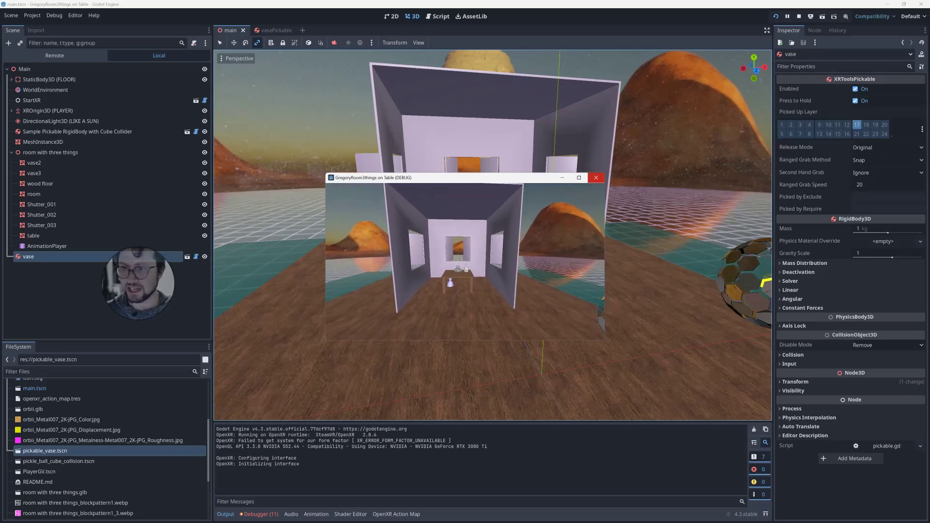
{"action": "left_click", "coordinate": [596, 178]}
- Examine the room, shutter and table nodes under room with three things, ending with the table mesh selected
{"action": "mouse_move", "coordinate": [533, 237]}
{"action": "middle_mouse_down"}
{"action": "mouse_move", "coordinate": [497, 232]}
{"action": "mouse_move", "coordinate": [532, 221]}
{"action": "middle_mouse_up"}
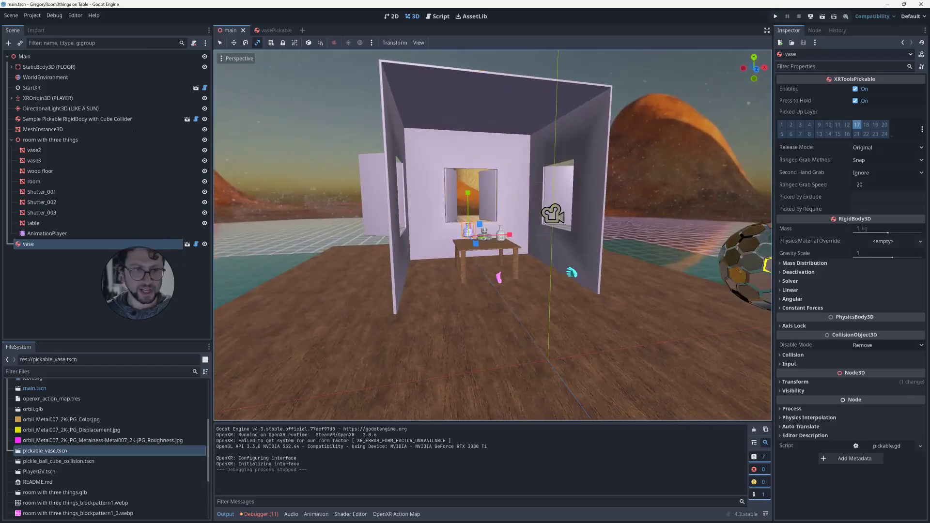
{"action": "left_click", "coordinate": [44, 180]}
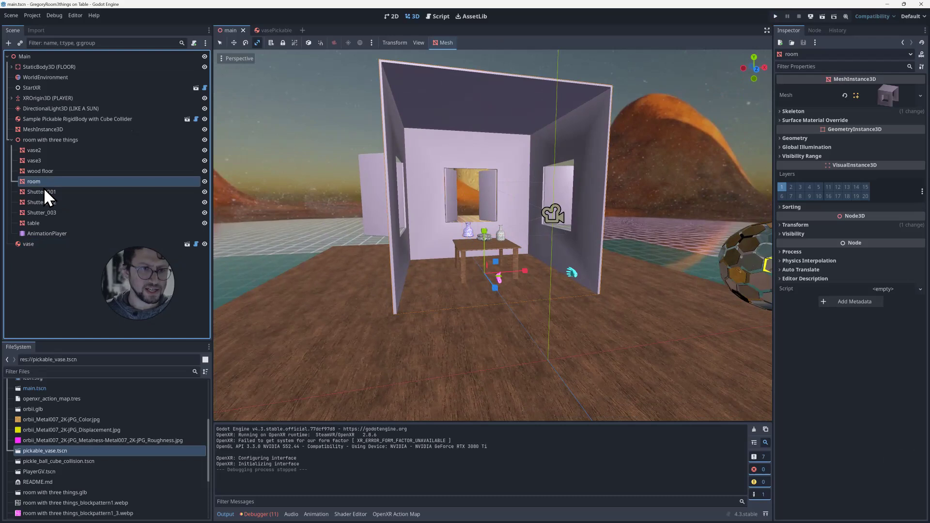
{"action": "left_click", "coordinate": [44, 190]}
{"action": "left_click", "coordinate": [40, 222]}
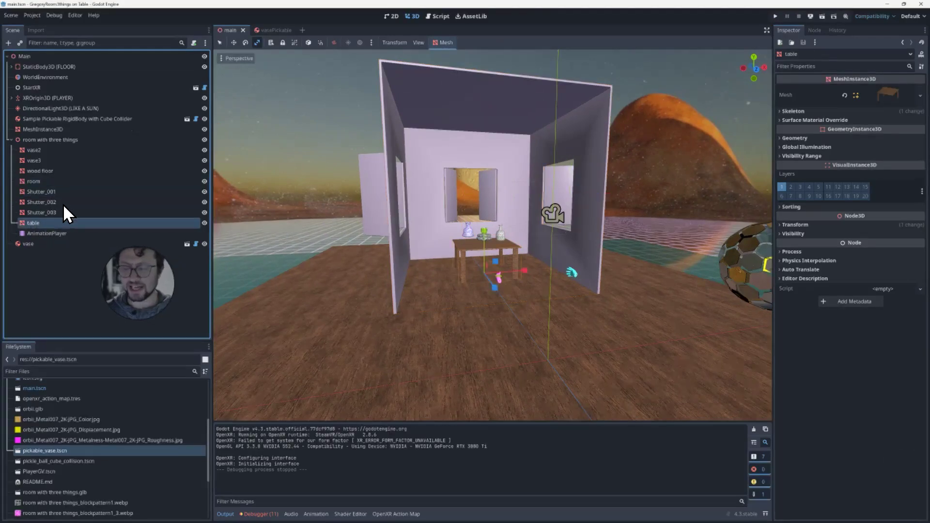
{"action": "double_click", "coordinate": [33, 223]}
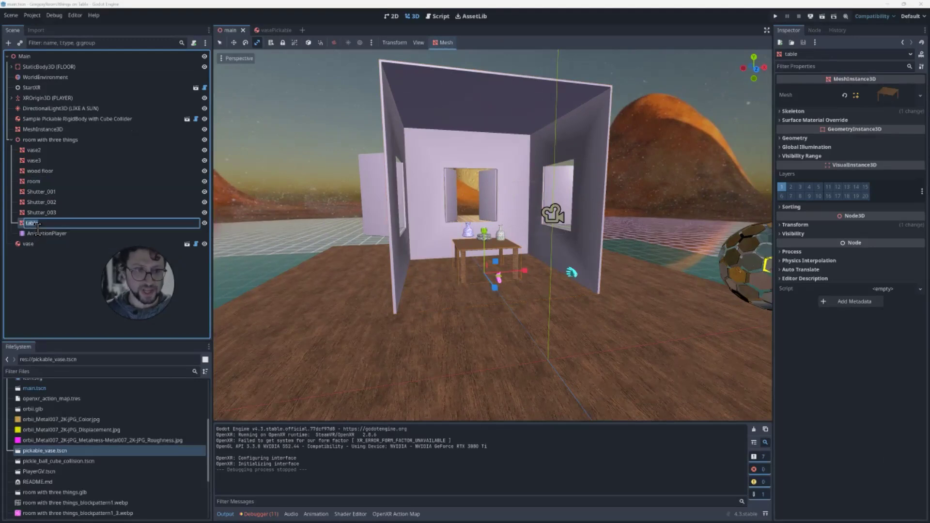
{"action": "left_click", "coordinate": [36, 236]}
{"action": "double_click", "coordinate": [24, 225]}
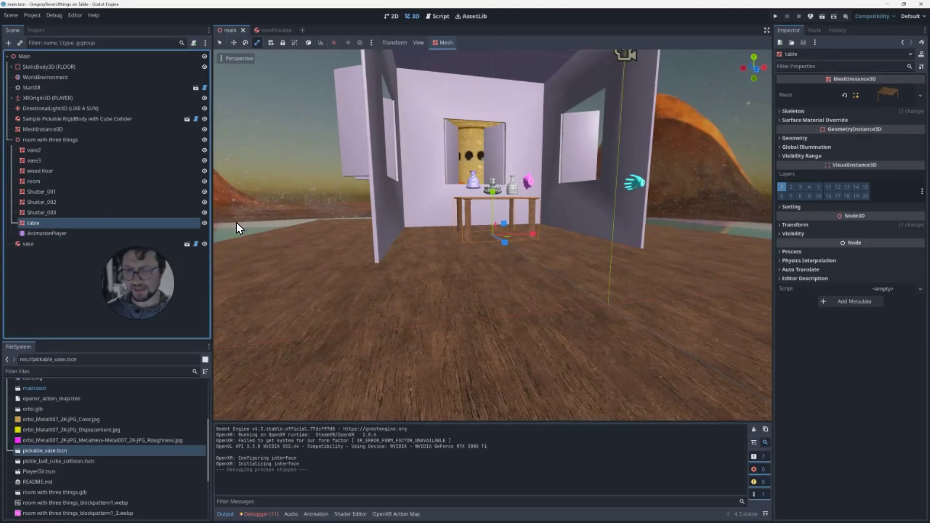
{"action": "scroll", "coordinate": [289, 227], "scroll_direction": "up", "scroll_amount": 5}
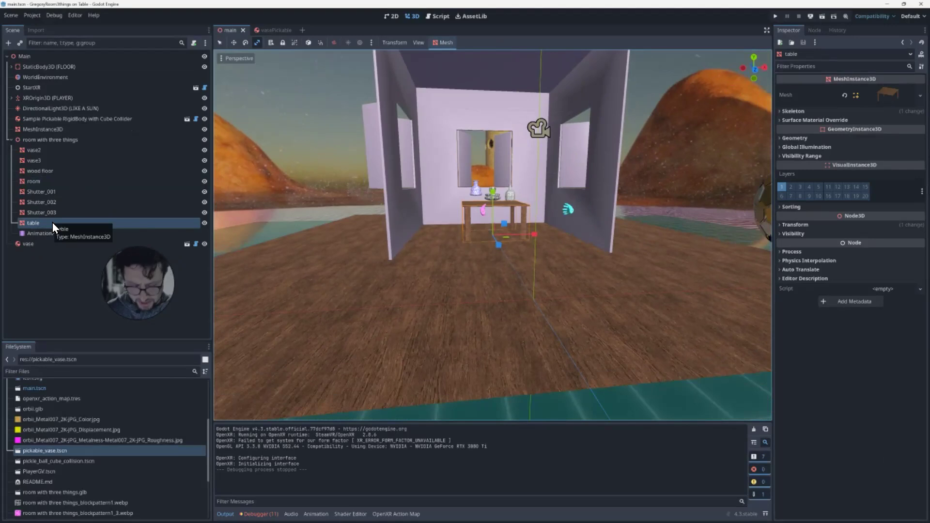
- Add a StaticBody3D node as a child of the table mesh
{"action": "right_click", "coordinate": [52, 223]}
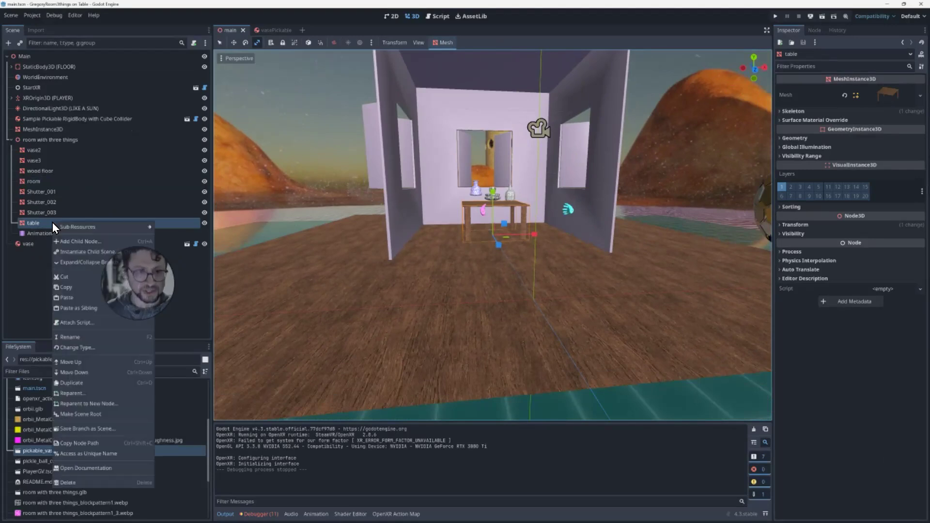
{"action": "left_click", "coordinate": [70, 243]}
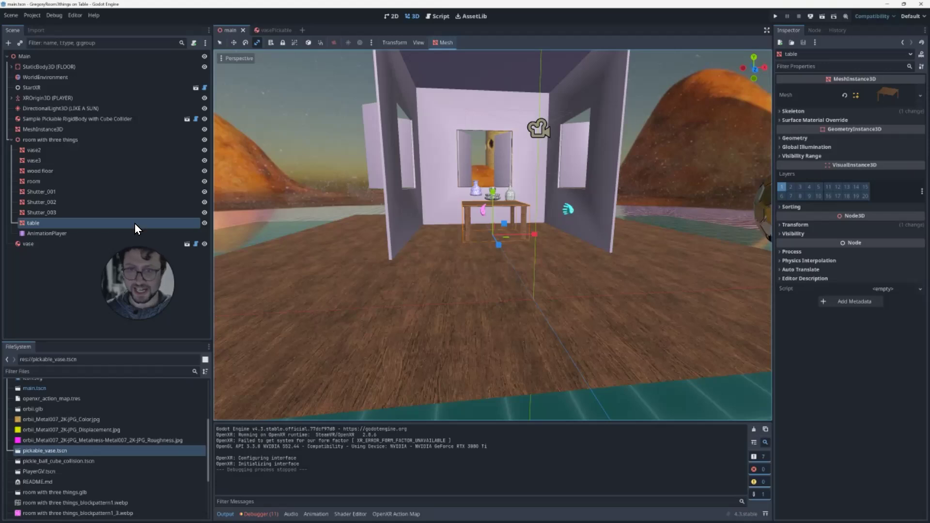
{"action": "type", "text": "sta"}
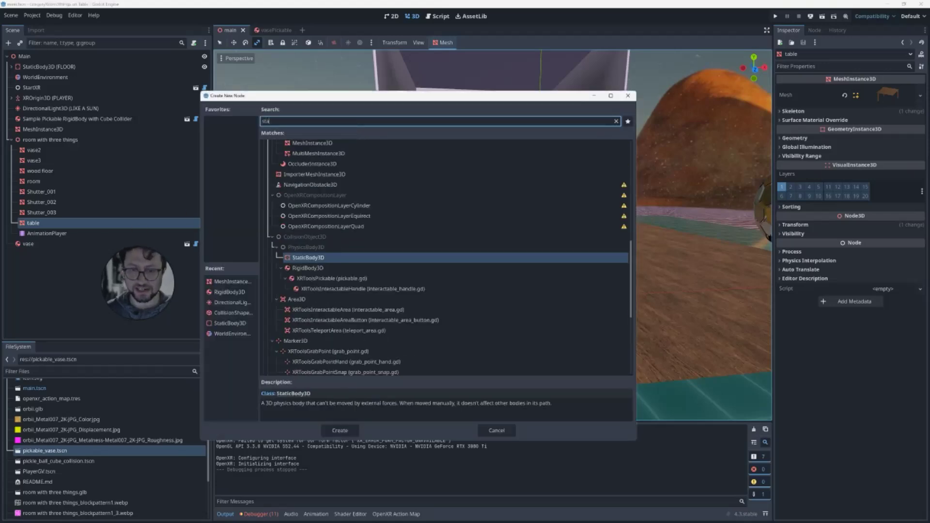
{"action": "key", "text": "Tab"}
{"action": "key", "text": "Return"}
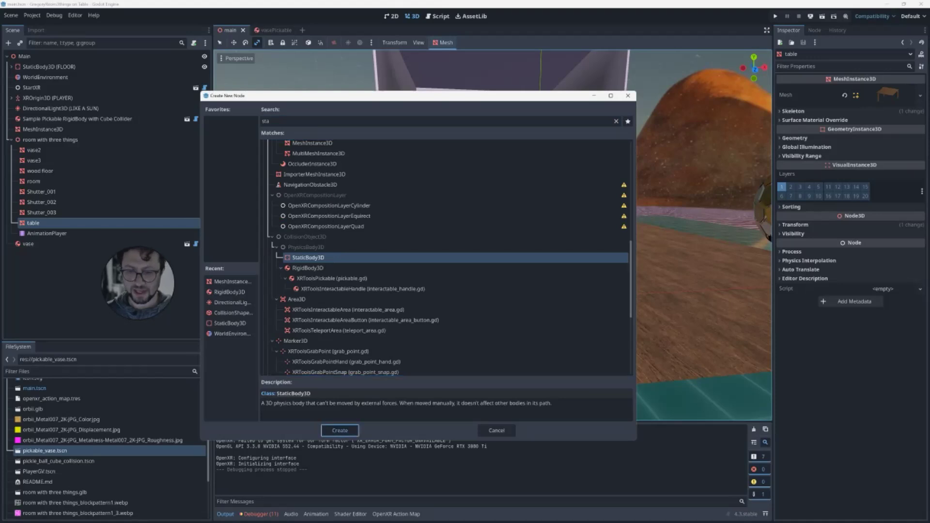
- Add a CollisionShape3D node as a child of the table mesh
{"action": "left_click", "coordinate": [35, 224]}
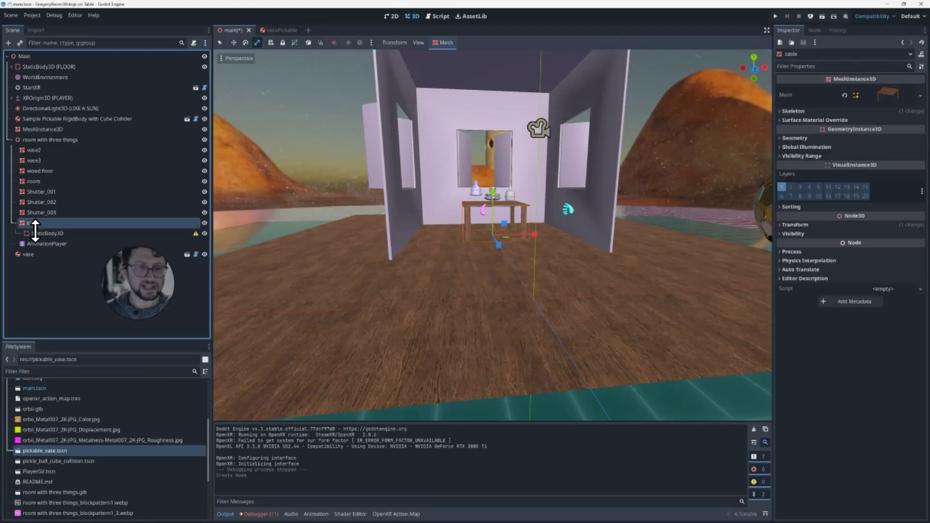
{"action": "right_click", "coordinate": [35, 224]}
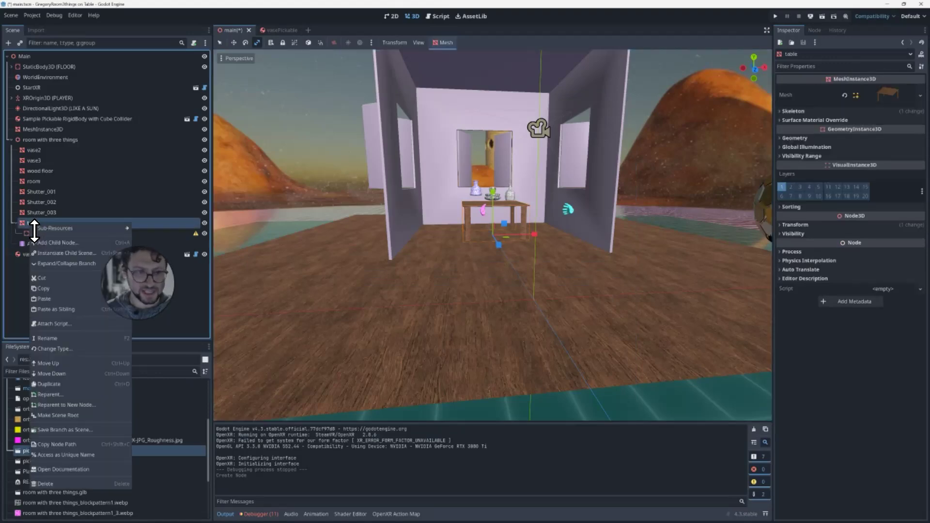
{"action": "left_click", "coordinate": [43, 242]}
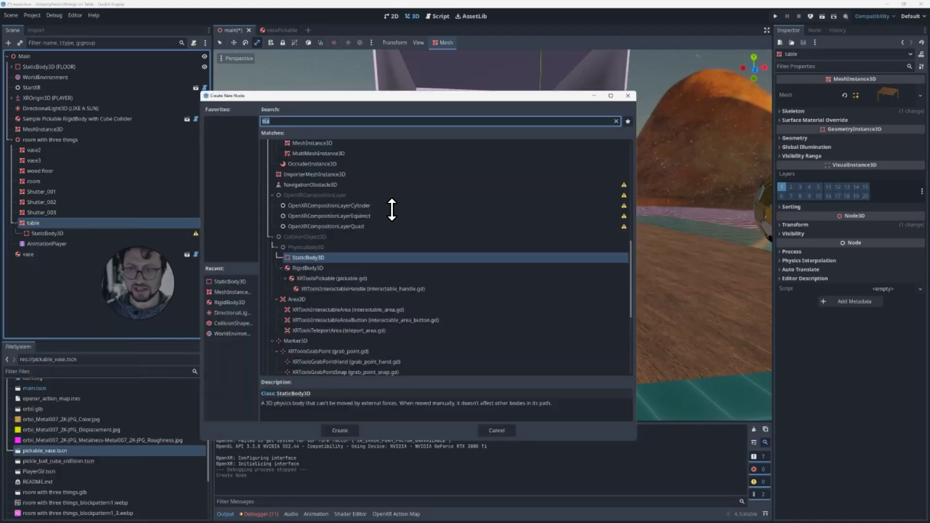
{"action": "type", "text": "coll"}
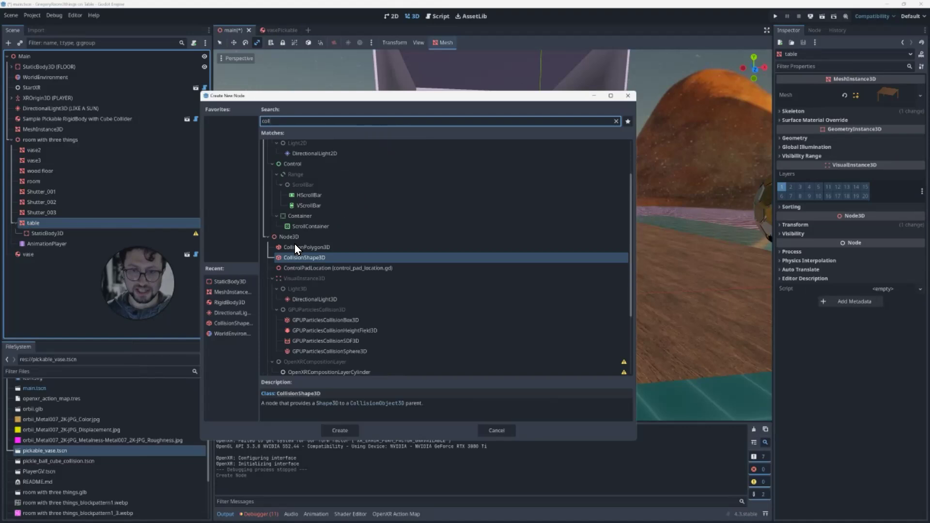
{"action": "left_click", "coordinate": [304, 258]}
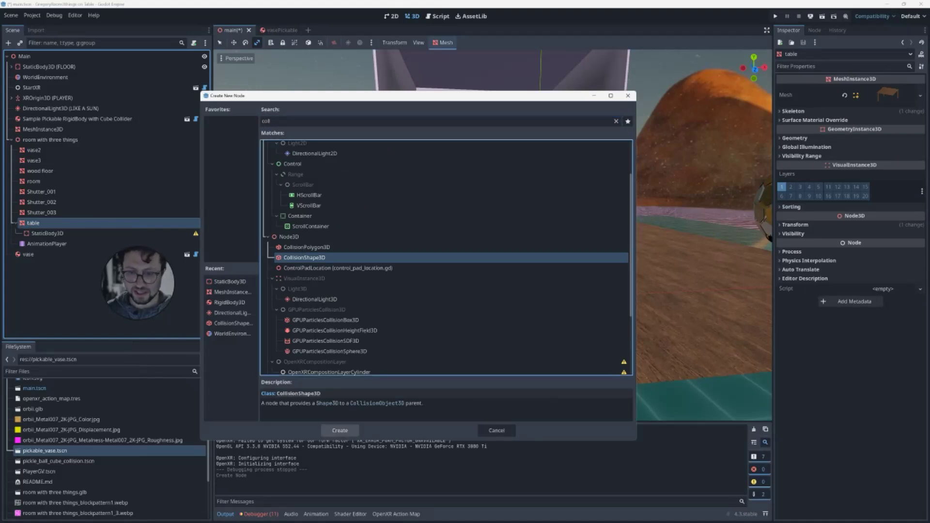
{"action": "key", "text": "Return"}
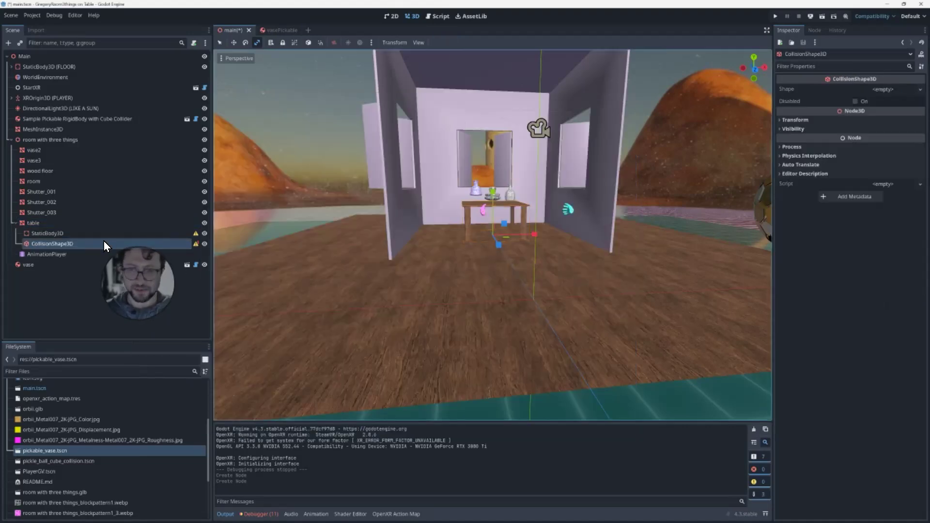
- Assign a new BoxShape3D to the table's CollisionShape3D
{"action": "left_click", "coordinate": [74, 232]}
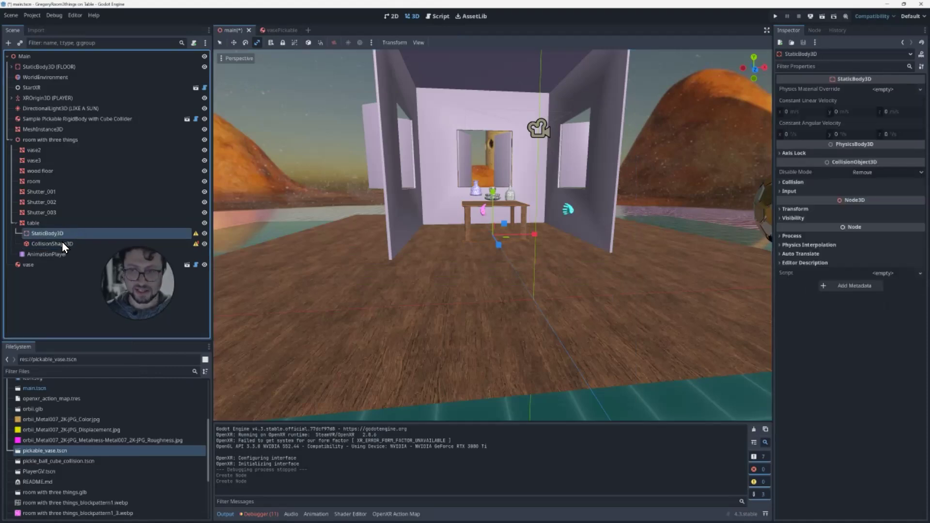
{"action": "left_click", "coordinate": [62, 243]}
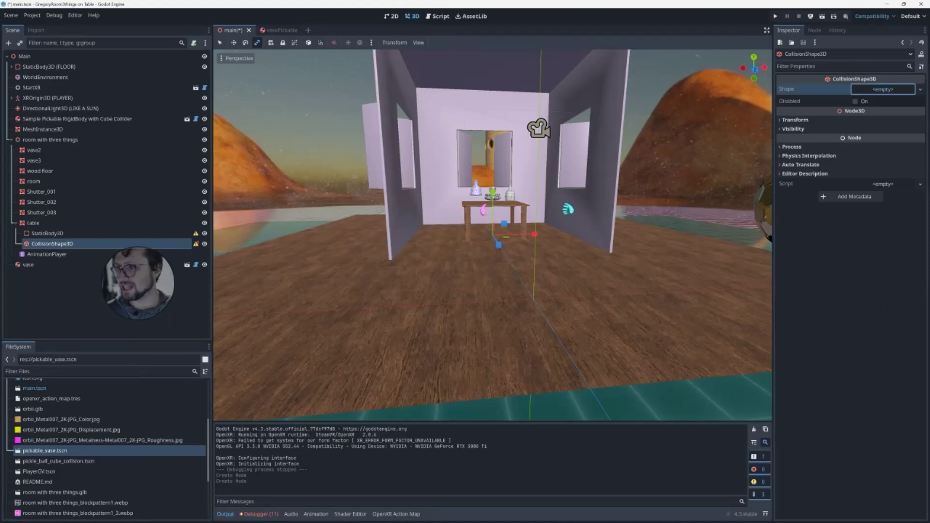
{"action": "left_click", "coordinate": [883, 89]}
{"action": "left_click", "coordinate": [872, 122]}
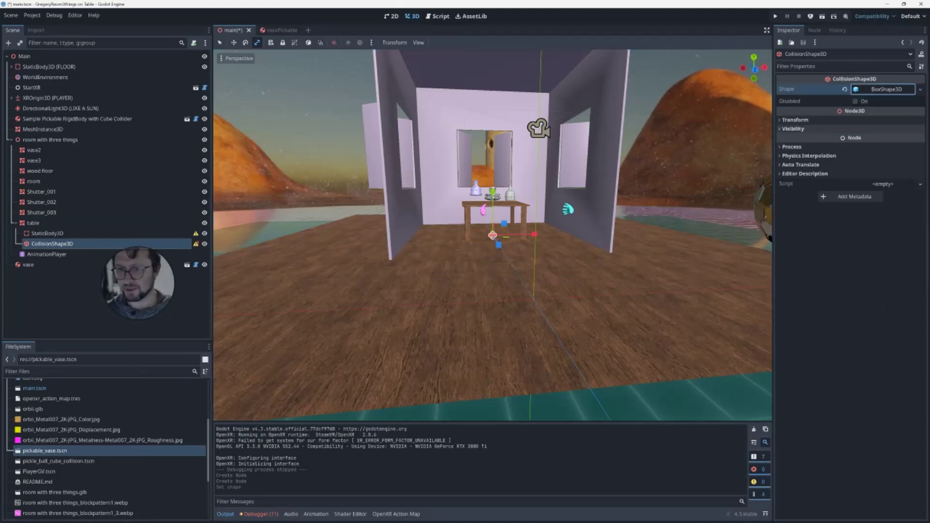
- Try to move the box collision shape toward the tabletop, scale it up uniformly and rescale it along the Y axis
{"action": "scroll", "coordinate": [493, 235], "scroll_direction": "up", "scroll_amount": 6}
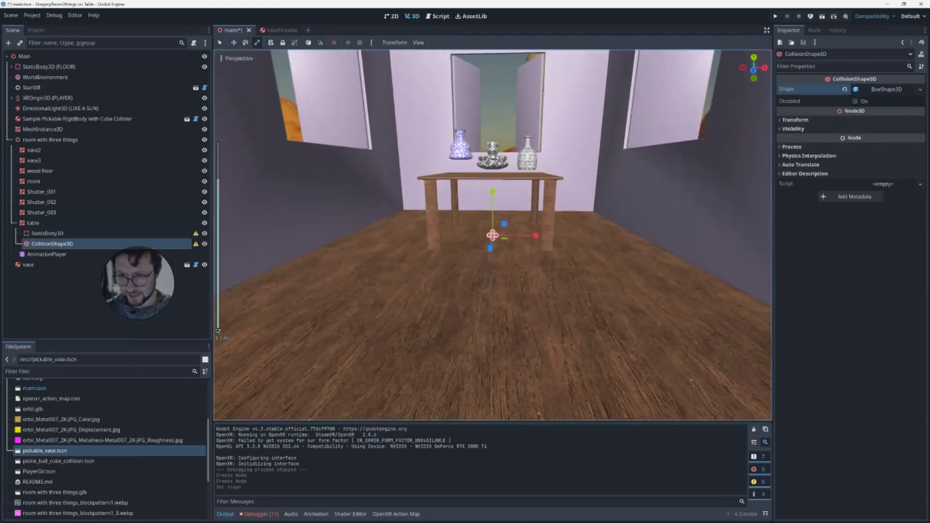
{"action": "middle_click_drag", "start_coordinate": [490, 245], "coordinate": [493, 248]}
{"action": "left_click_drag", "start_coordinate": [492, 249], "coordinate": [494, 200]}
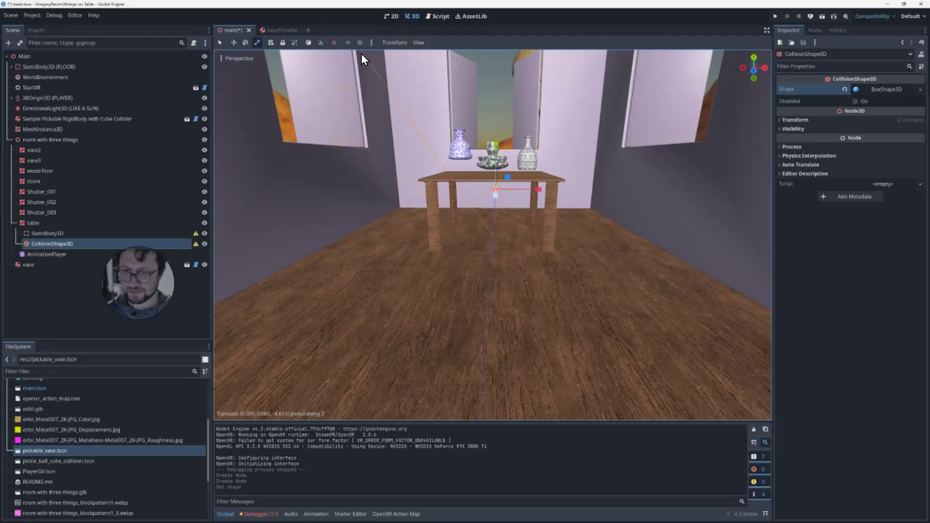
{"action": "left_click_drag", "start_coordinate": [411, 77], "coordinate": [416, 68]}
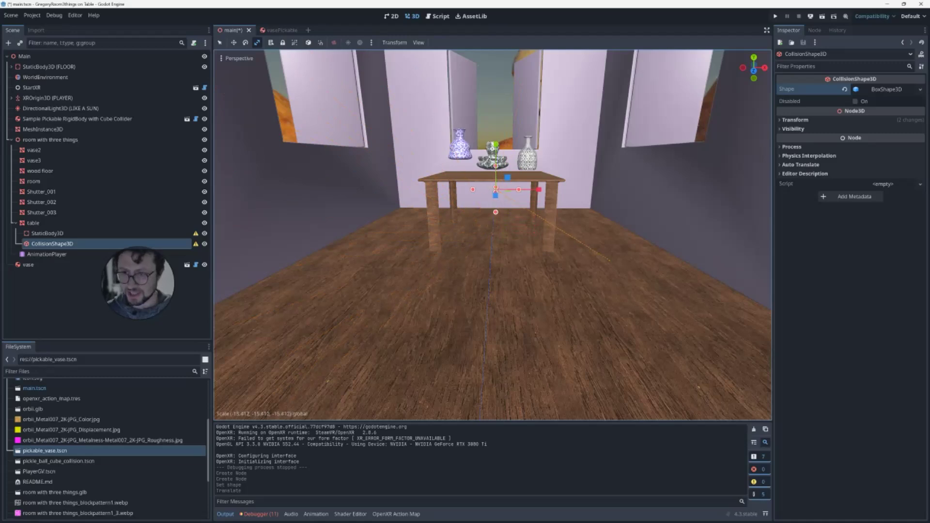
{"action": "left_click_drag", "start_coordinate": [688, 287], "coordinate": [450, 139]}
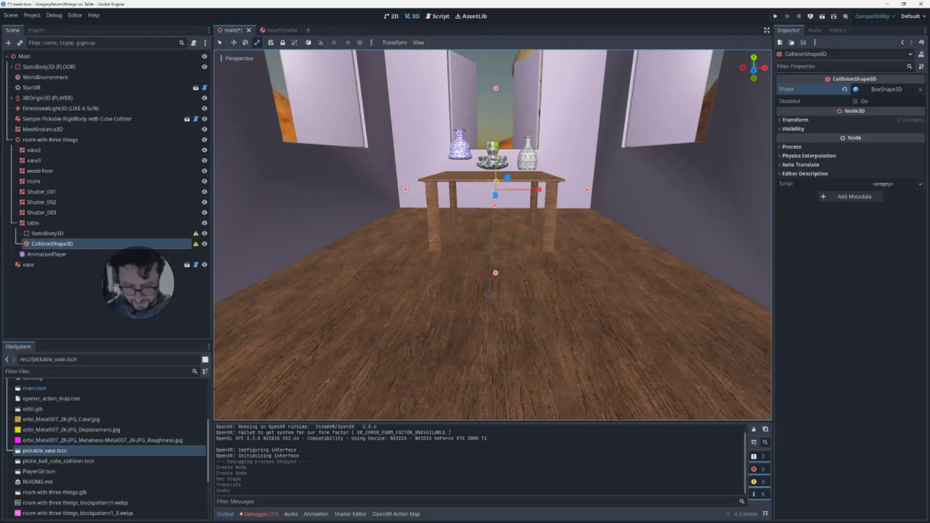
{"action": "key", "text": "s"}
{"action": "key", "text": "y"}
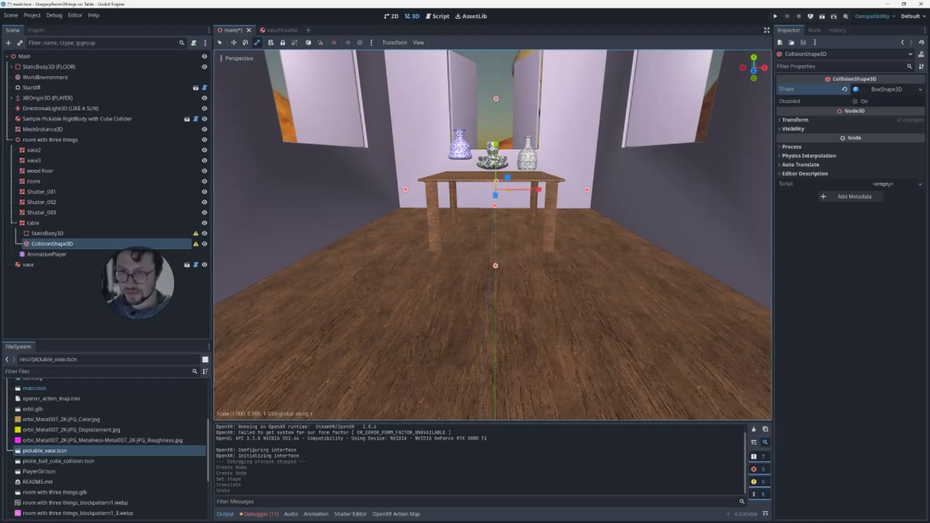
{"action": "left_click", "coordinate": [449, 194]}
{"action": "middle_click_drag", "start_coordinate": [450, 193], "coordinate": [492, 219]}
- Undo the scaling, the translation and the box shape assignment of the collision shape
{"action": "key", "text": "ctrl+z"}
{"action": "key", "text": "ctrl+z"}
{"action": "key", "text": "ctrl+z"}
{"action": "key", "text": "ctrl+z"}
- Raise the empty CollisionShape3D about 0.7 m along the global Y axis to the height of the tabletop
{"action": "middle_click_drag", "start_coordinate": [528, 257], "coordinate": [486, 226]}
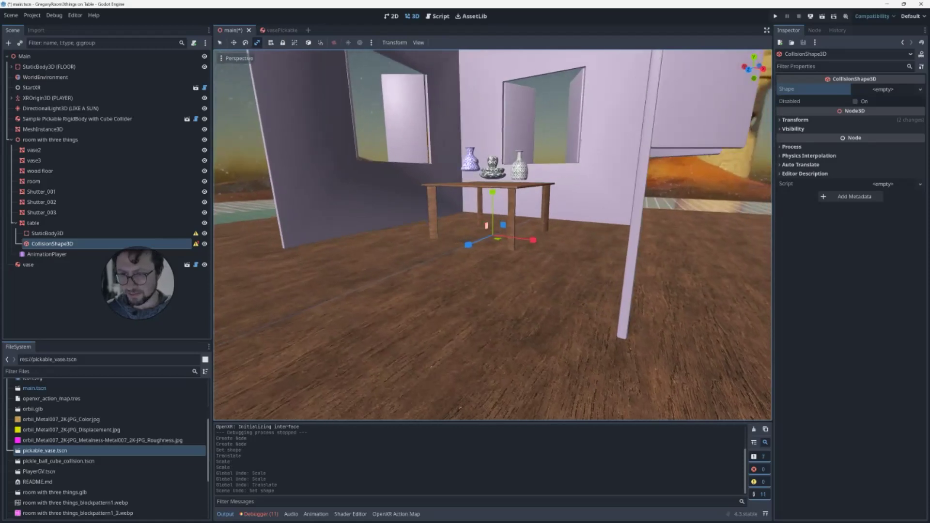
{"action": "key", "text": "y"}
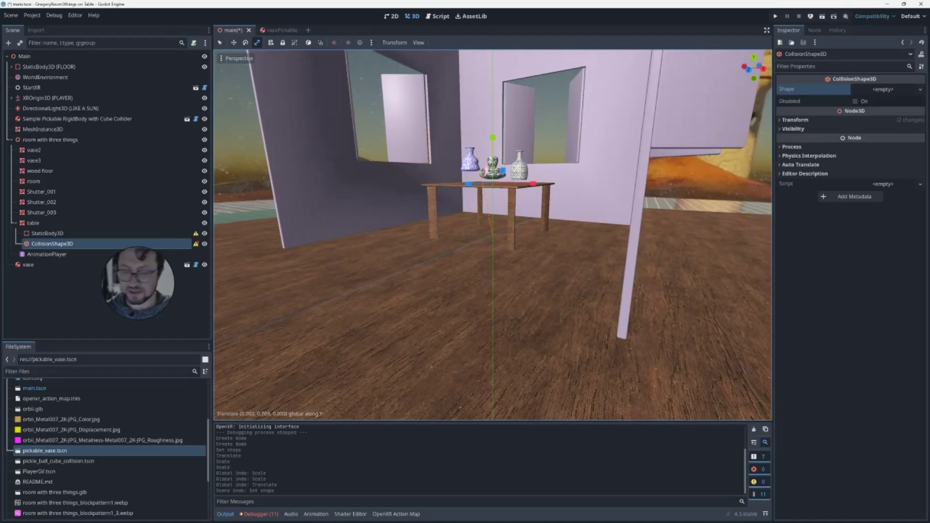
{"action": "left_click", "coordinate": [493, 204]}
{"action": "middle_click_drag", "start_coordinate": [493, 204], "coordinate": [507, 212]}
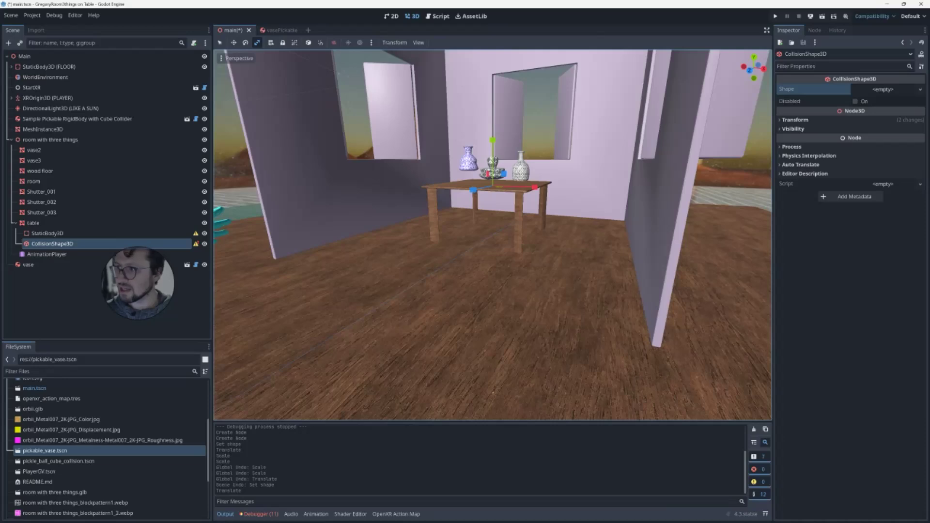
- Give the CollisionShape3D a new BoxShape3D and scale it uniformly to about the tabletop's width
{"action": "left_click", "coordinate": [883, 89]}
{"action": "left_click", "coordinate": [882, 121]}
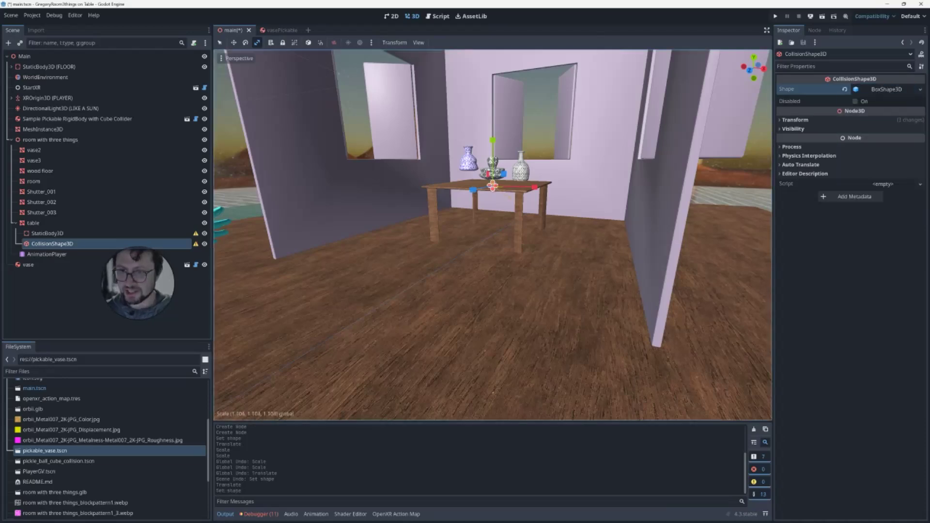
{"action": "left_click", "coordinate": [313, 68]}
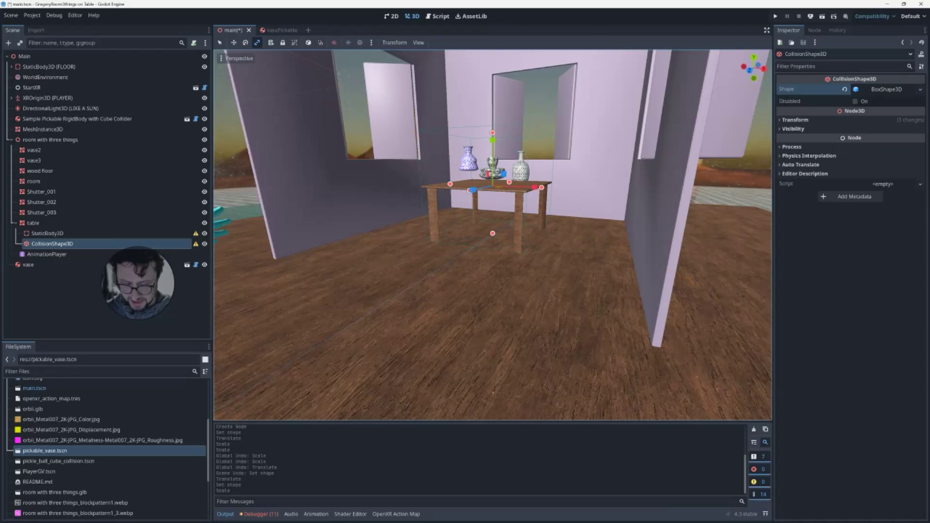
- Flatten the collision box along the Y axis to a thin slab and lower it slightly to line up with the tabletop
{"action": "key", "text": "y"}
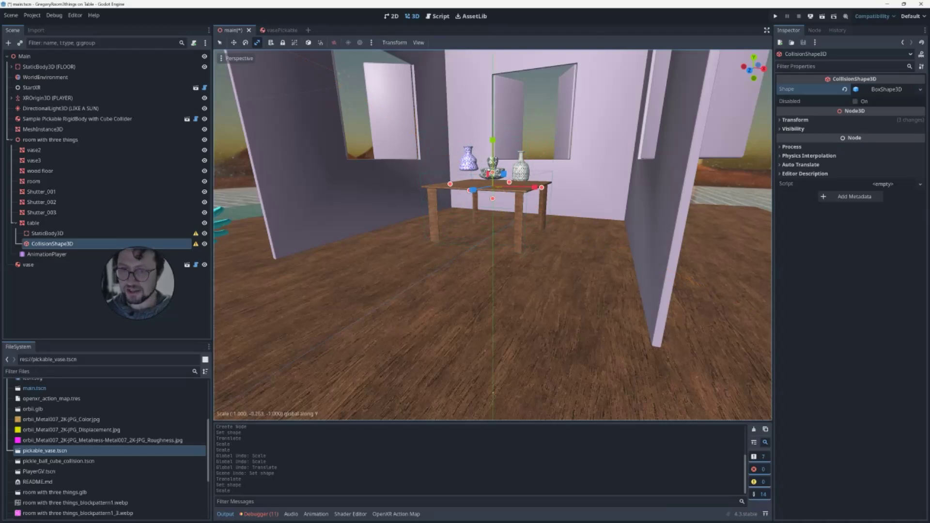
{"action": "left_click", "coordinate": [475, 189]}
{"action": "middle_click_drag", "start_coordinate": [475, 189], "coordinate": [492, 183]}
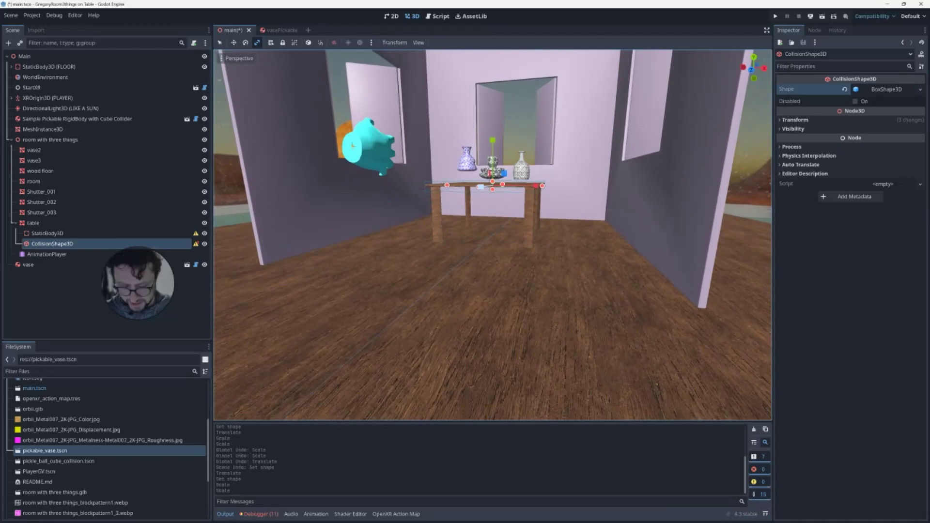
{"action": "key", "text": "y"}
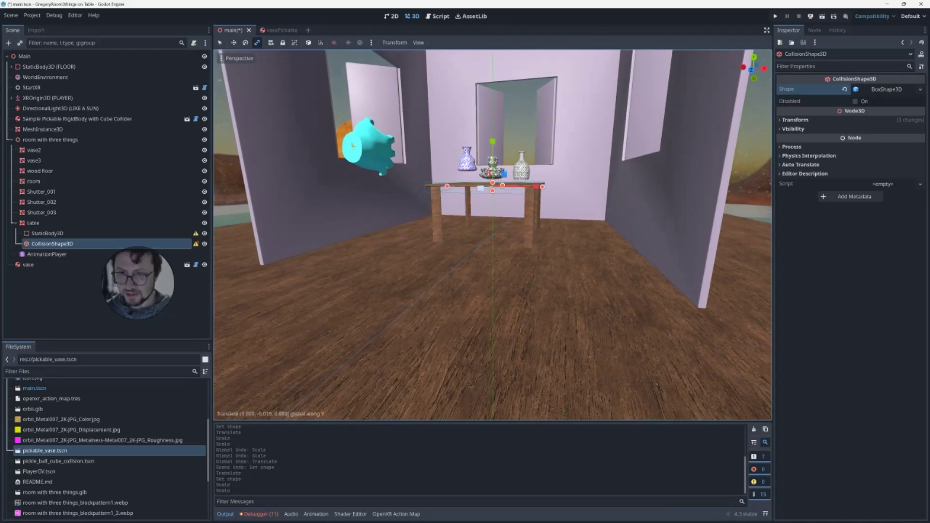
{"action": "left_click", "coordinate": [479, 191]}
{"action": "middle_click_drag", "start_coordinate": [479, 190], "coordinate": [448, 214]}
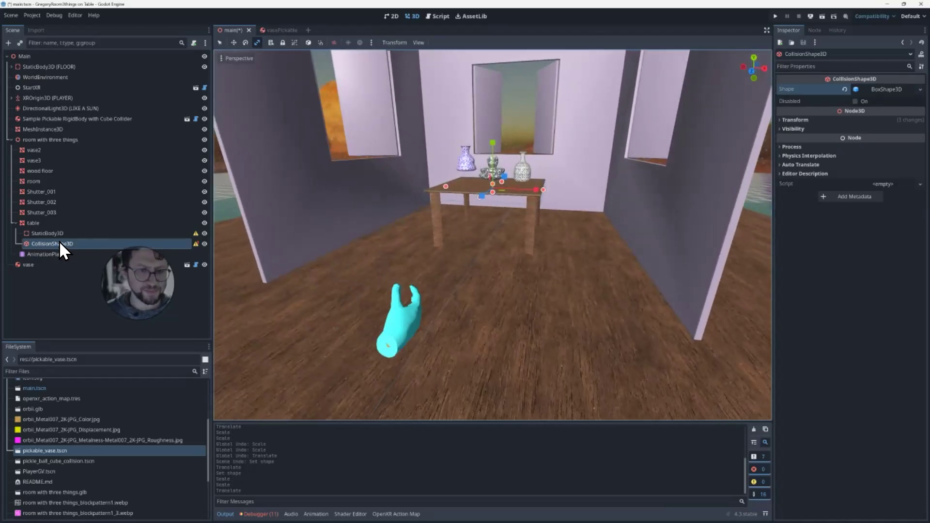
- Check the configuration warning on the table's CollisionShape3D node
{"action": "left_click_drag", "start_coordinate": [109, 235], "coordinate": [114, 238]}
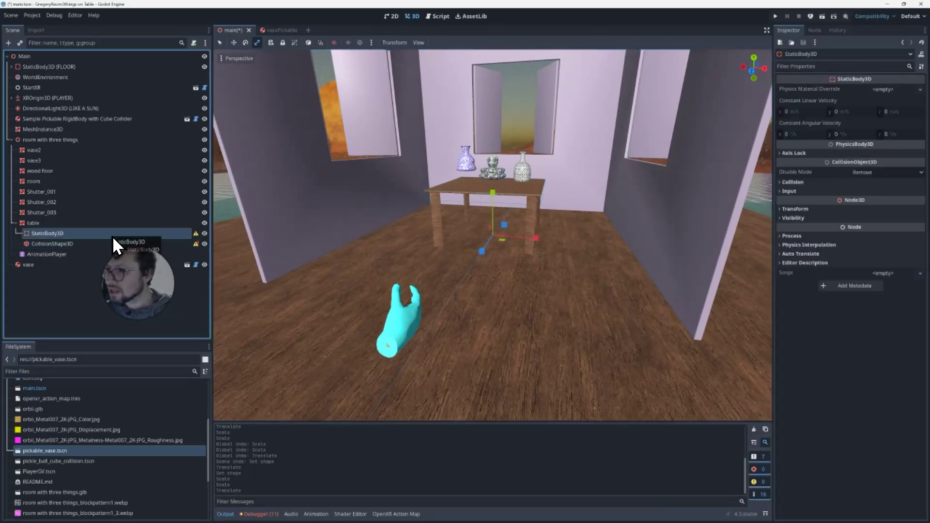
{"action": "left_click", "coordinate": [113, 243]}
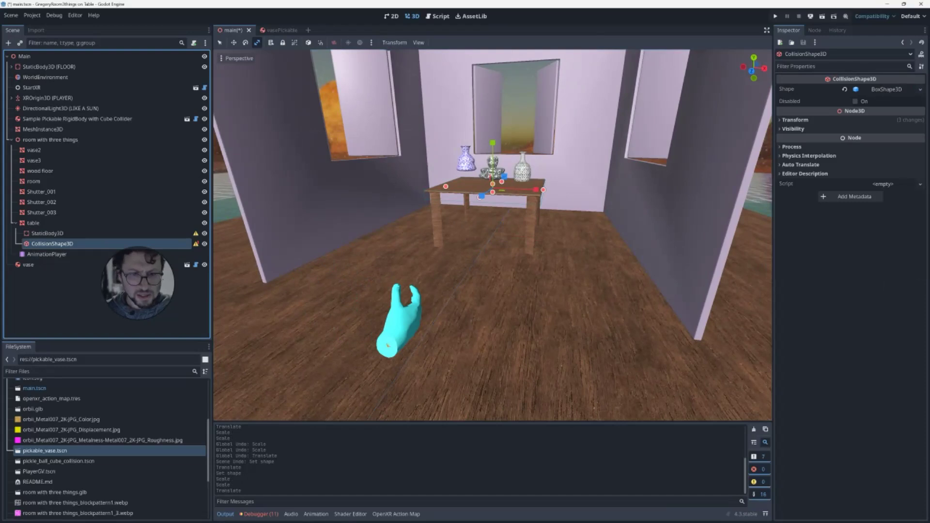
{"action": "mouse_move", "coordinate": [196, 244]}
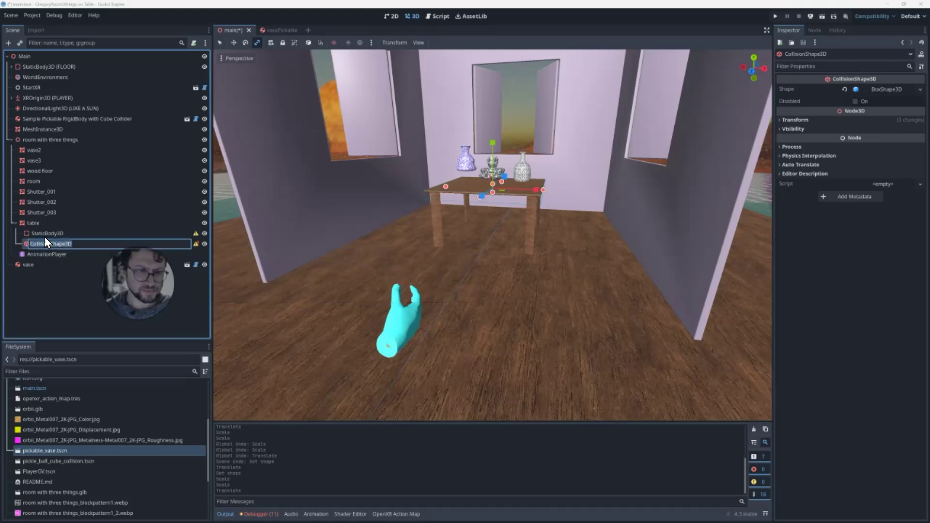
- Rename the static body node under the table as "StaticBody3D table"
{"action": "left_click", "coordinate": [27, 234]}
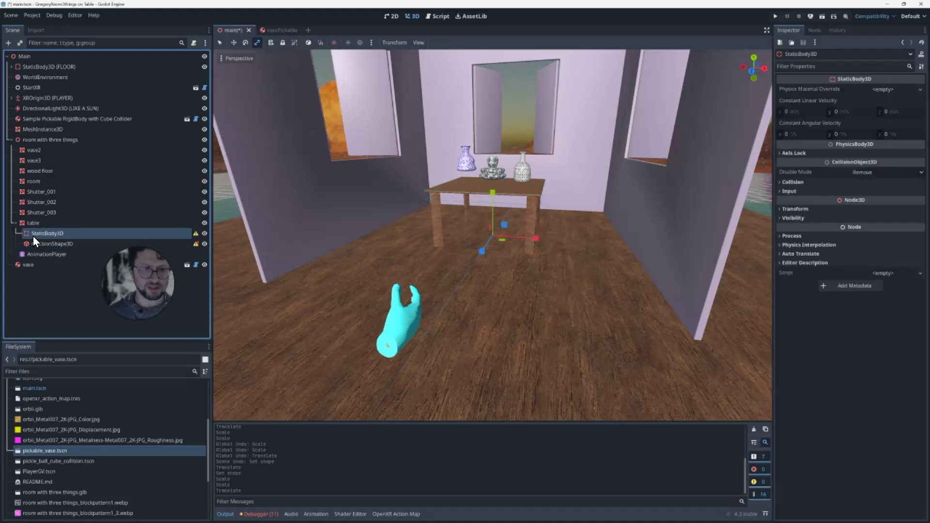
{"action": "double_click", "coordinate": [67, 236]}
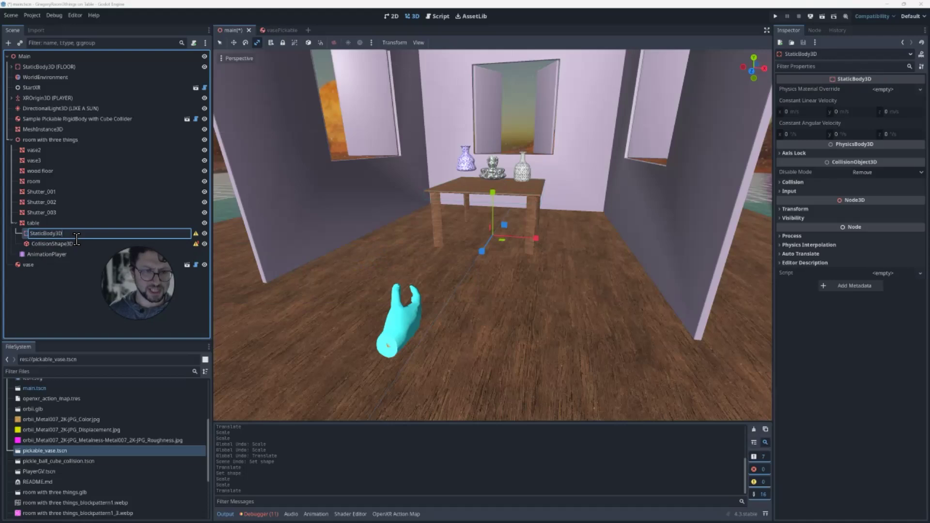
{"action": "key", "text": "BackSpace"}
{"action": "key", "text": "ctrl+z"}
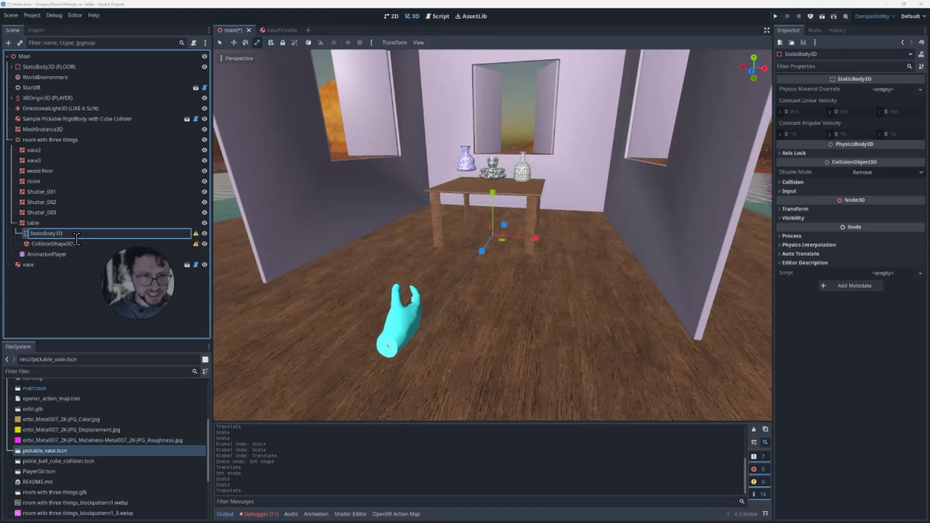
{"action": "type", "text": "("}
{"action": "type", "text": "able"}
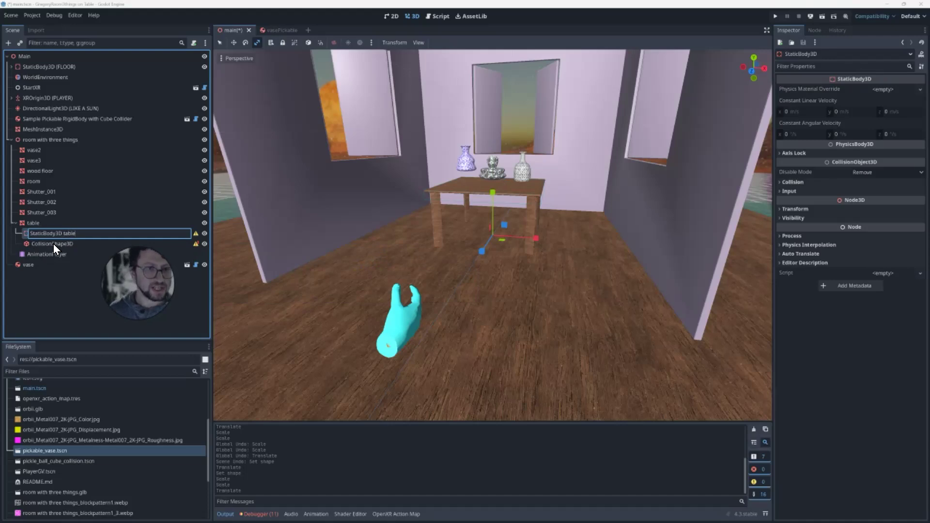
{"action": "key", "text": "Return"}
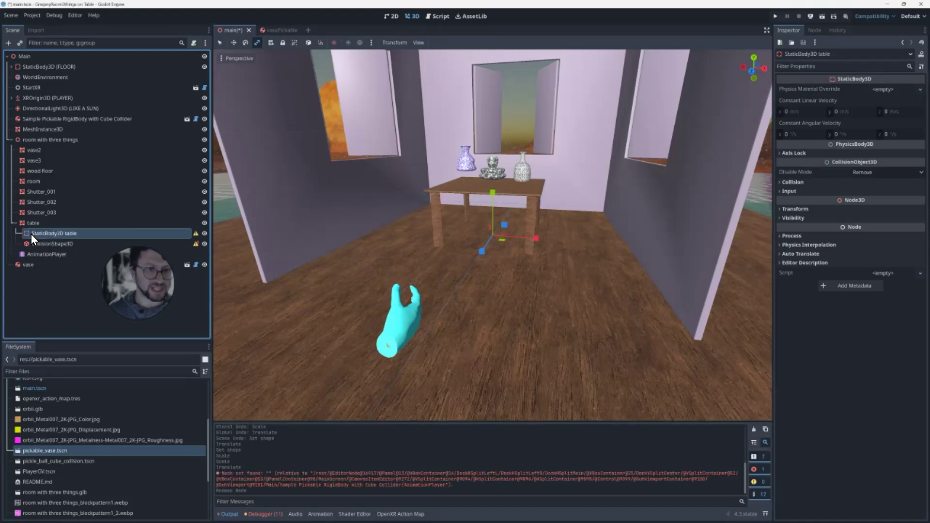
- Reparent StaticBody3D table directly under room with three things, and make the CollisionShape3D and table mesh its children
{"action": "left_click_drag", "start_coordinate": [30, 234], "coordinate": [25, 143]}
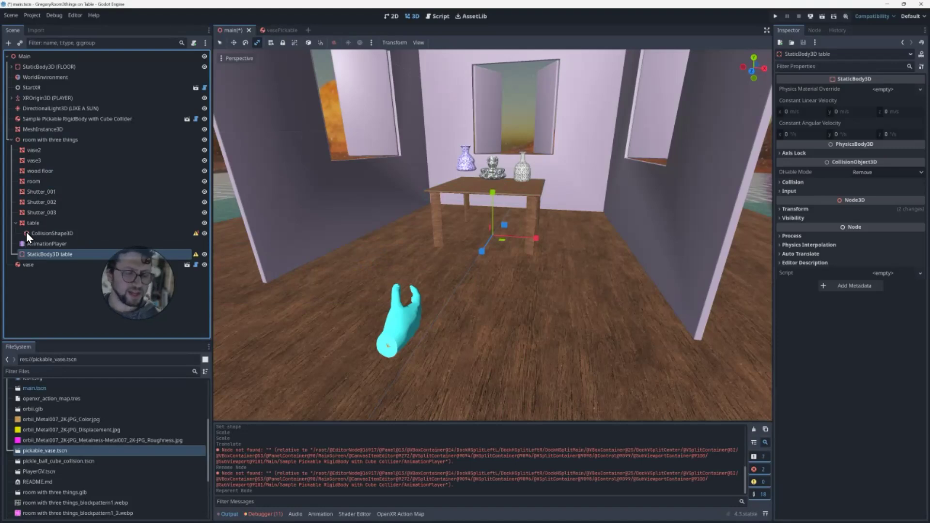
{"action": "mouse_move", "coordinate": [28, 234]}
{"action": "left_mouse_down"}
{"action": "mouse_move", "coordinate": [35, 246]}
{"action": "mouse_move", "coordinate": [23, 255]}
{"action": "mouse_move", "coordinate": [34, 237]}
{"action": "mouse_move", "coordinate": [35, 249]}
{"action": "left_mouse_up"}
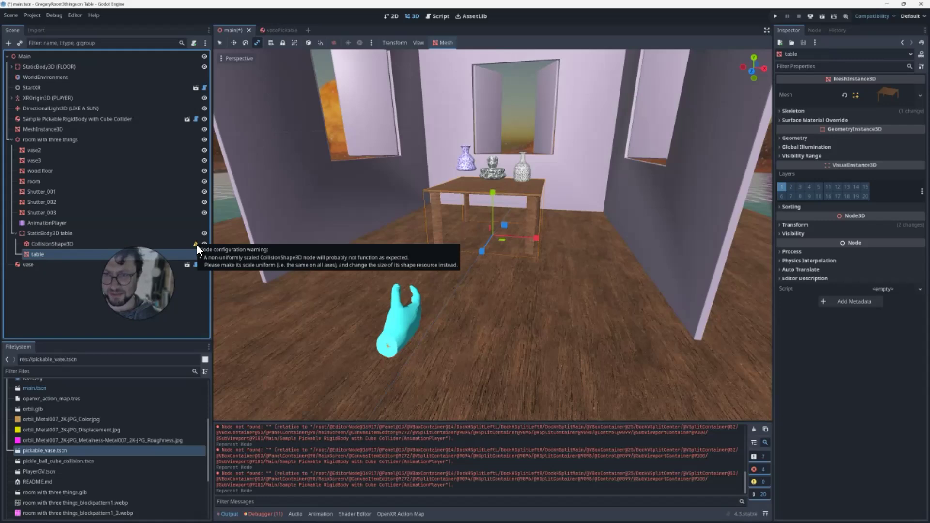
{"action": "left_click", "coordinate": [88, 242]}
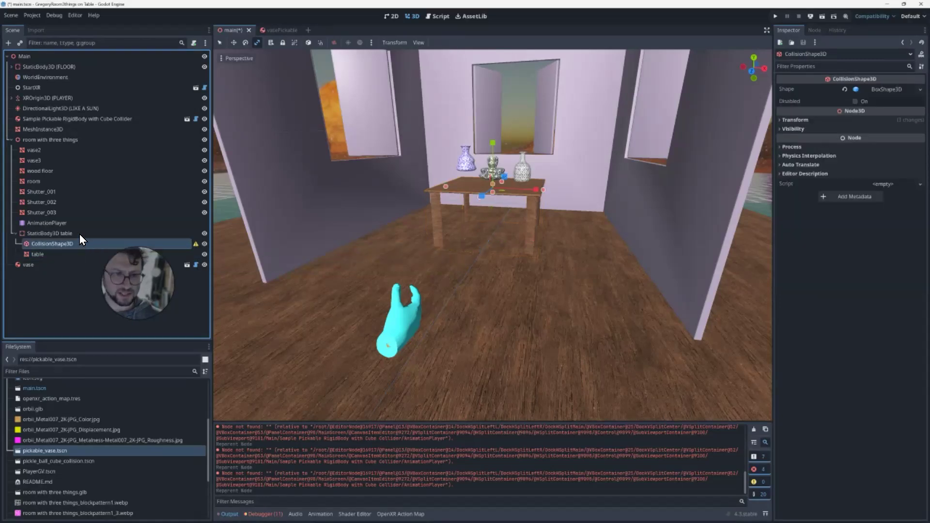
{"action": "left_click", "coordinate": [79, 234]}
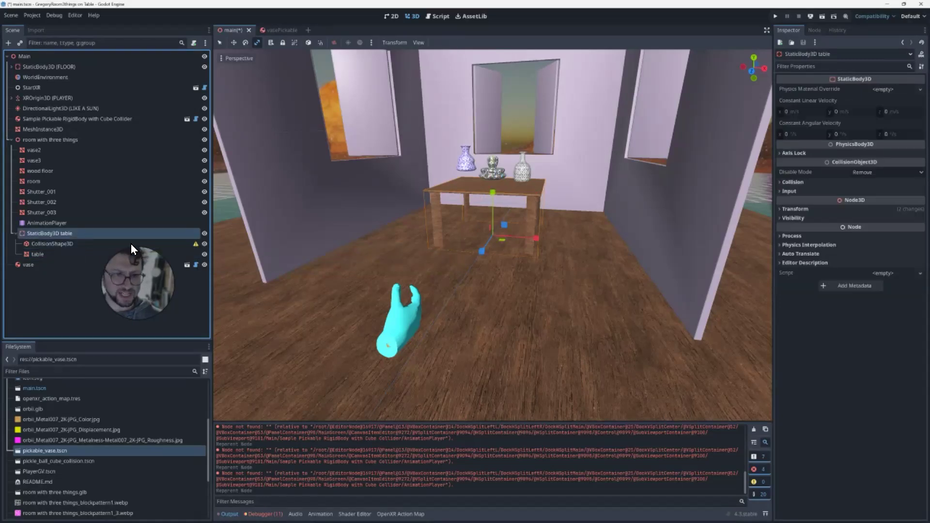
- Check the table's collision shape and mesh nodes, run the project to test the scene in VR, and close the running window
{"action": "left_click", "coordinate": [38, 245]}
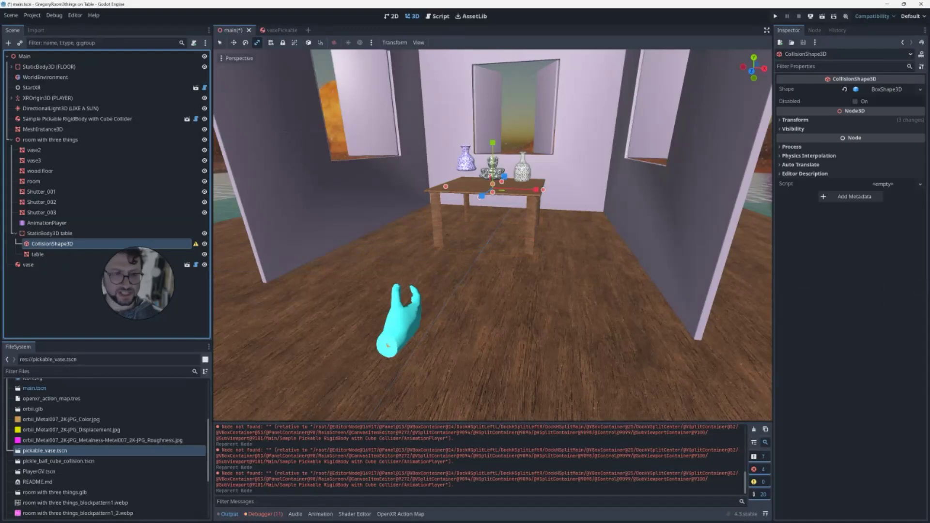
{"action": "left_click", "coordinate": [33, 254]}
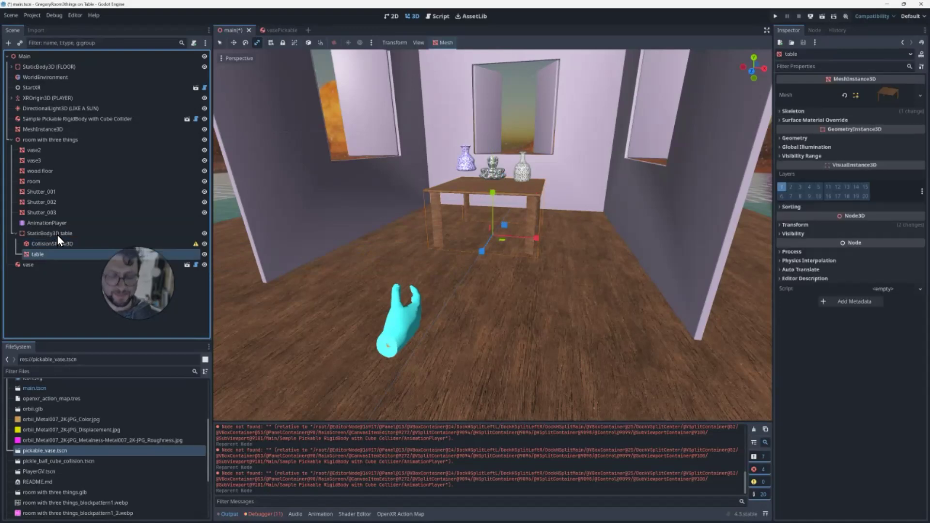
{"action": "key", "text": "F5"}
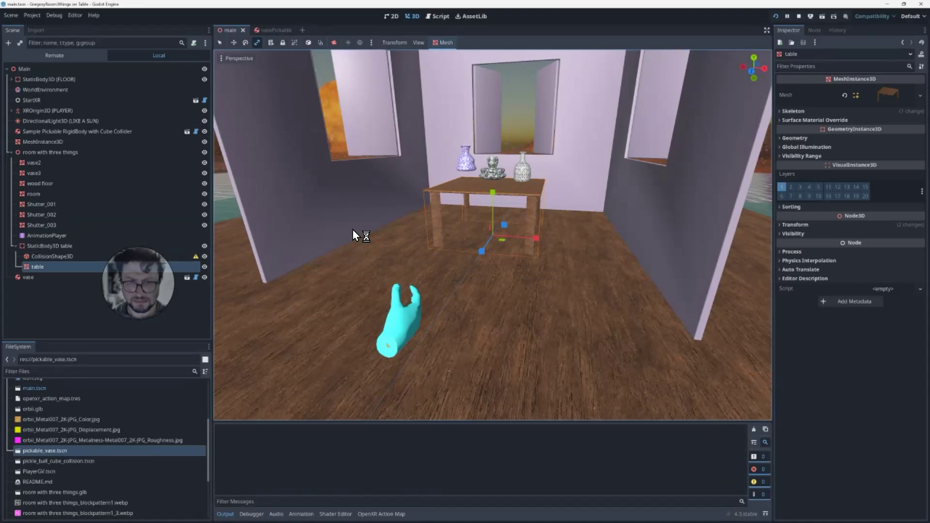
{"action": "left_click", "coordinate": [522, 298]}
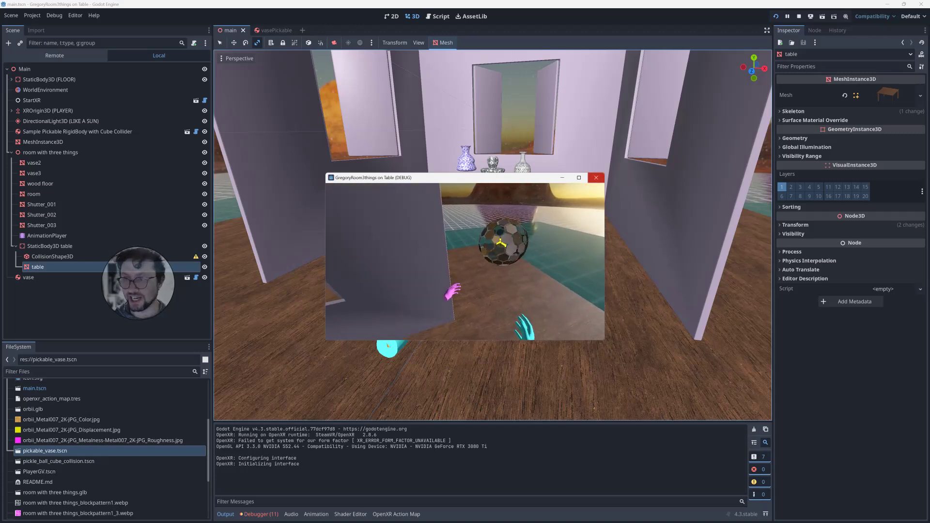
{"action": "left_click", "coordinate": [596, 177]}
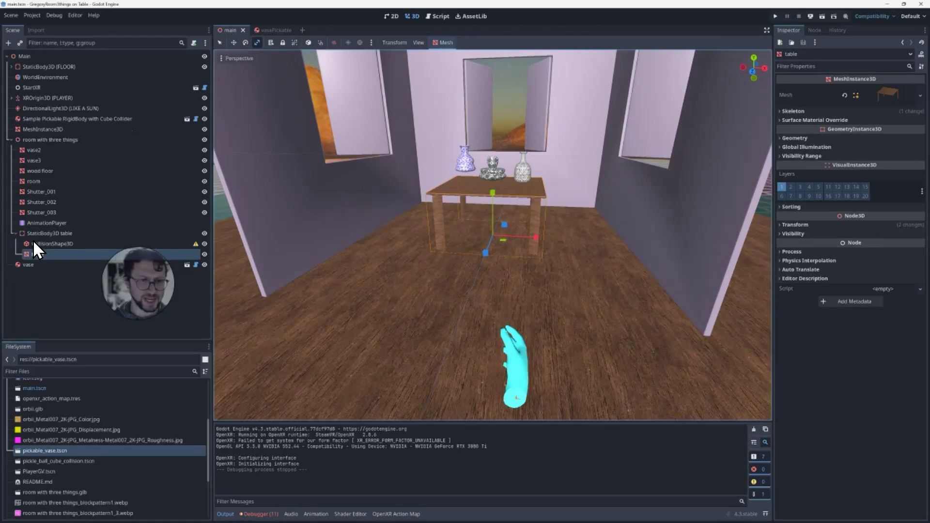
- Open the vase instance's source scene, pickable_vase.tscn, in the editor from the main scene
{"action": "scroll", "coordinate": [107, 445], "scroll_direction": "down", "scroll_amount": 2}
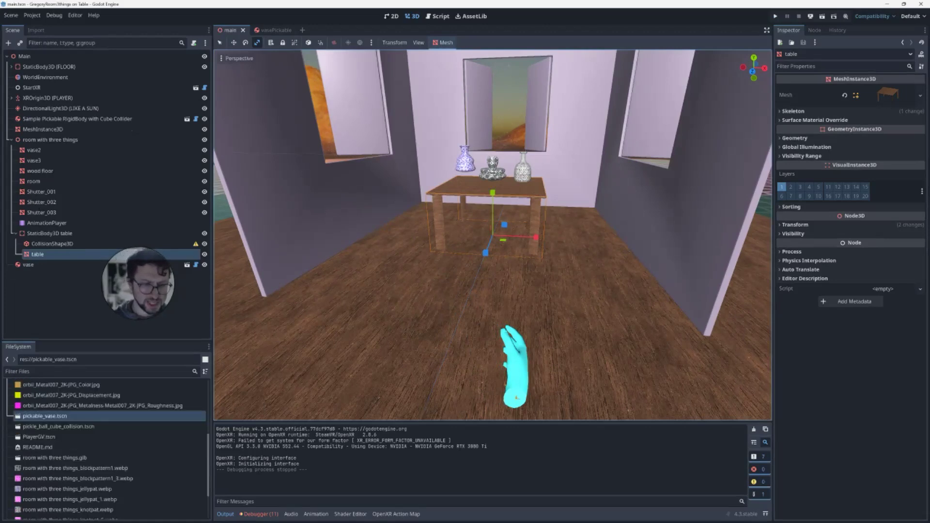
{"action": "scroll", "coordinate": [107, 448], "scroll_direction": "up", "scroll_amount": 5}
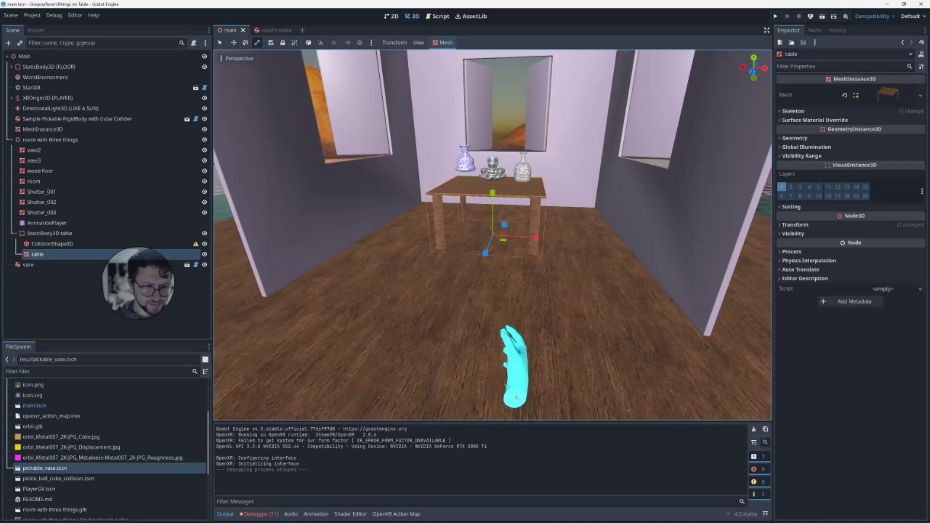
{"action": "scroll", "coordinate": [107, 448], "scroll_direction": "down", "scroll_amount": 3}
{"action": "left_click", "coordinate": [44, 451]}
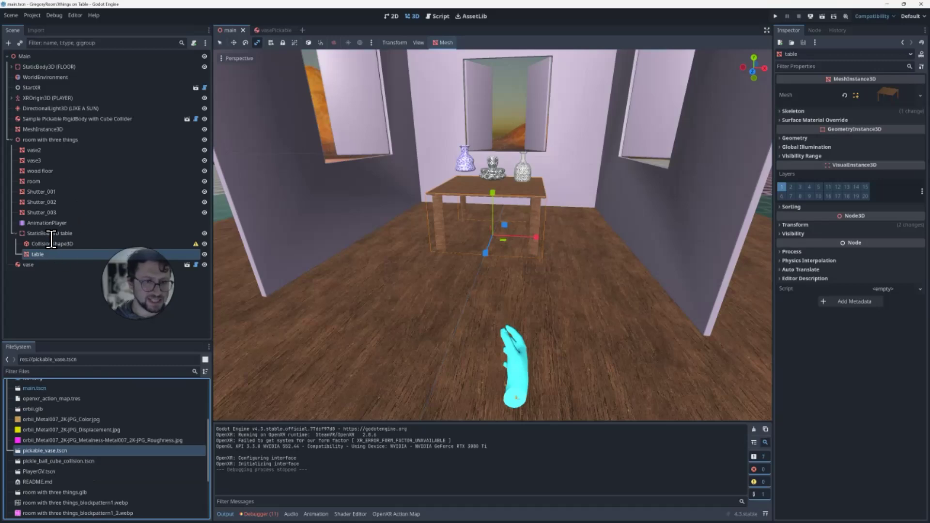
{"action": "left_click", "coordinate": [28, 265]}
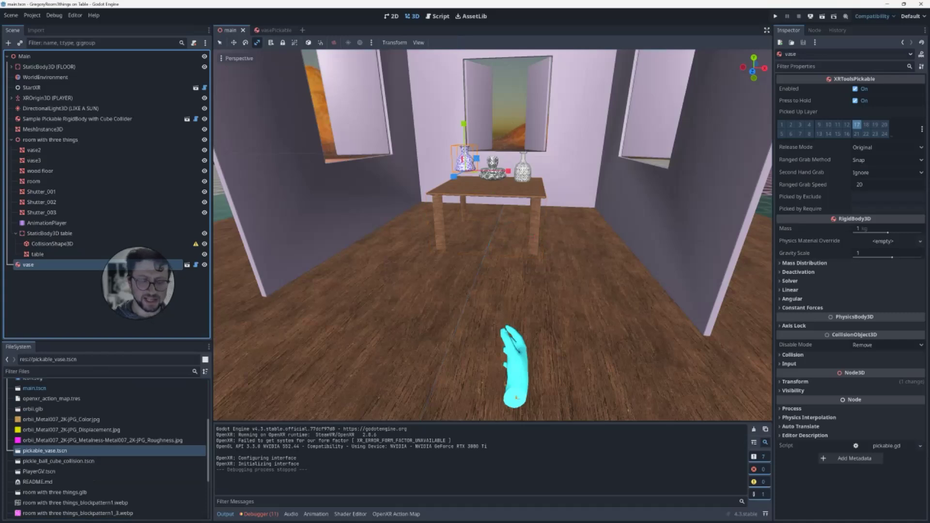
{"action": "left_click", "coordinate": [187, 265]}
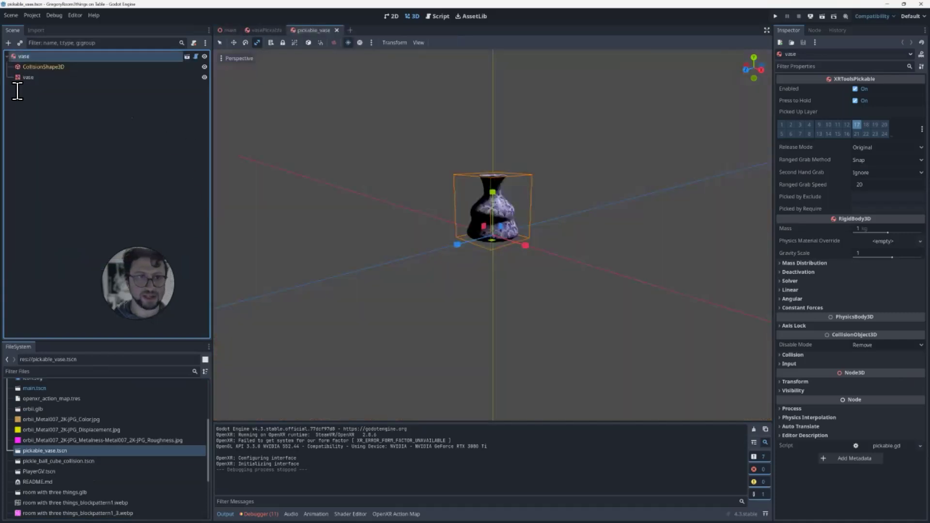
{"action": "mouse_move", "coordinate": [409, 191]}
{"action": "middle_mouse_down"}
{"action": "mouse_move", "coordinate": [347, 185]}
{"action": "mouse_move", "coordinate": [404, 185]}
{"action": "middle_mouse_up"}
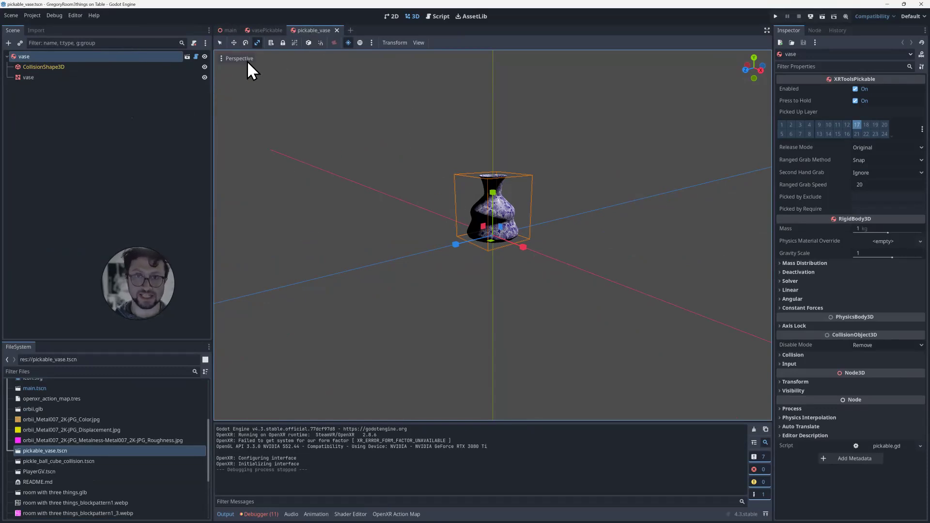
- Cut the vase2 and vase3 meshes out of room with three things in the main scene
{"action": "left_click", "coordinate": [231, 31]}
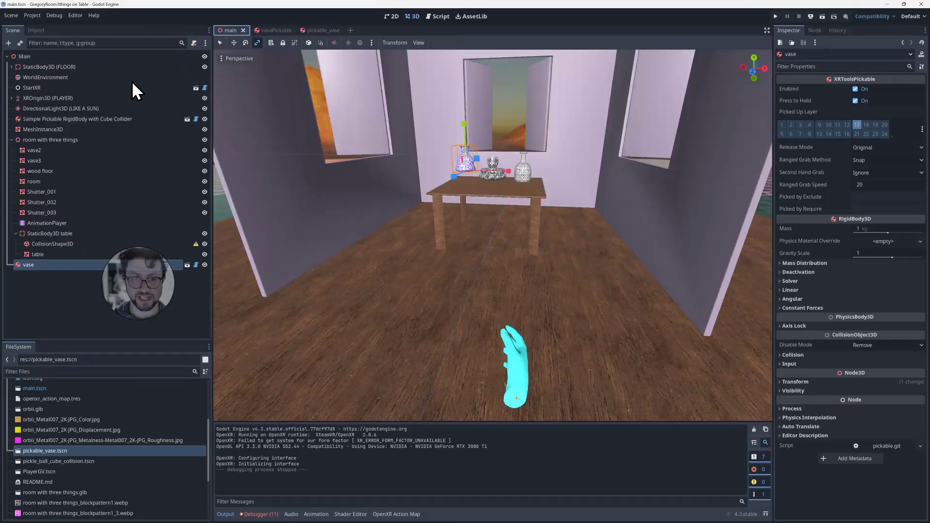
{"action": "left_click", "coordinate": [39, 153]}
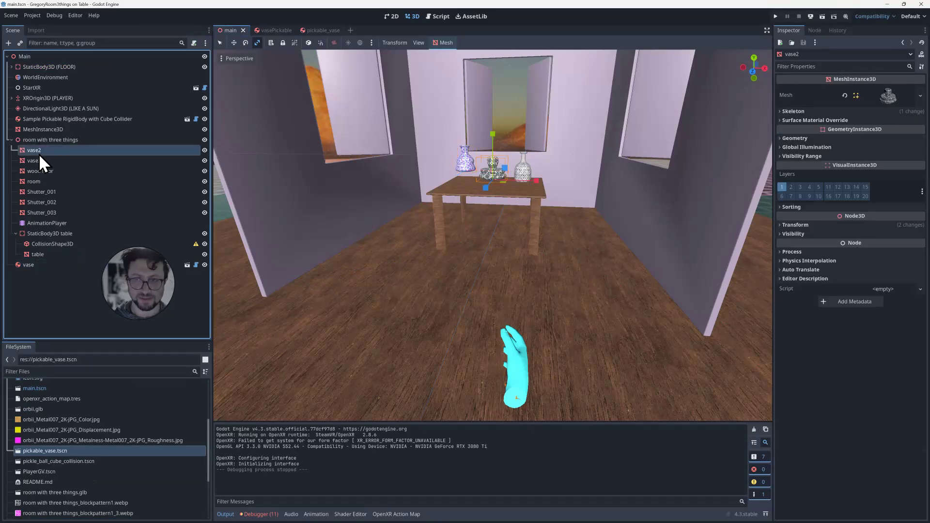
{"action": "left_click", "coordinate": [36, 161], "text": "ctrl"}
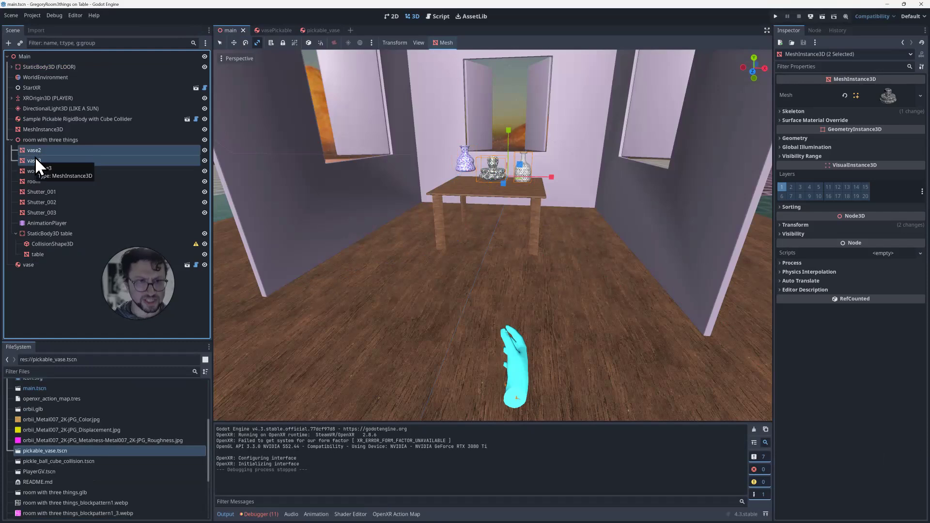
{"action": "key", "text": "ctrl+x"}
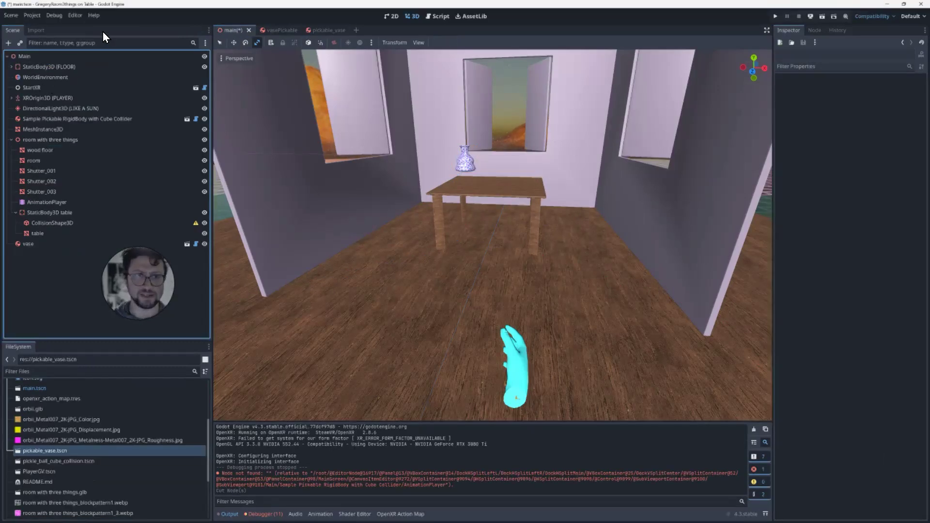
- Paste vase2 and vase3 as children of the root vase node in the pickable_vase scene
{"action": "left_click", "coordinate": [321, 31]}
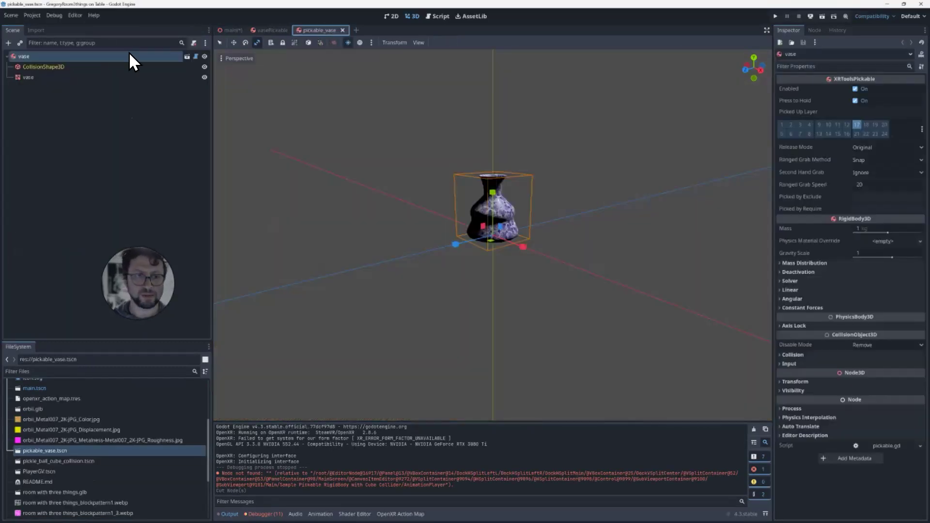
{"action": "left_click", "coordinate": [26, 61]}
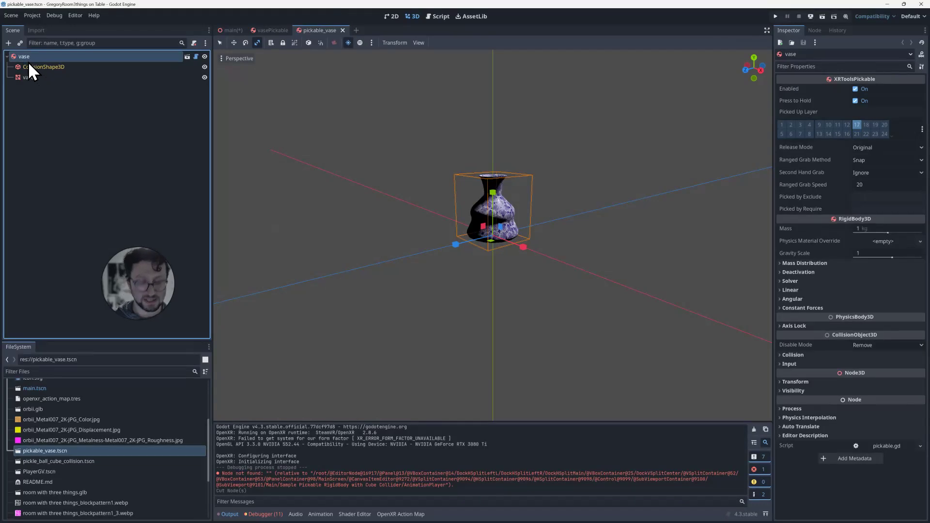
{"action": "key", "text": "ctrl+v"}
{"action": "scroll", "coordinate": [285, 129], "scroll_direction": "down", "scroll_amount": 2}
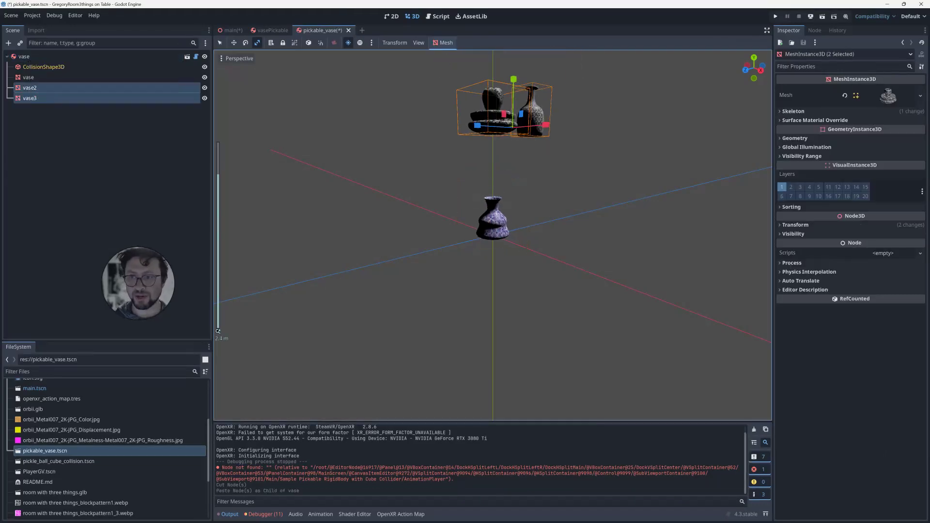
{"action": "mouse_move", "coordinate": [450, 147]}
{"action": "middle_mouse_down"}
{"action": "mouse_move", "coordinate": [429, 163]}
{"action": "mouse_move", "coordinate": [446, 164]}
{"action": "middle_mouse_up"}
{"action": "scroll", "coordinate": [429, 147], "scroll_direction": "down", "scroll_amount": 4}
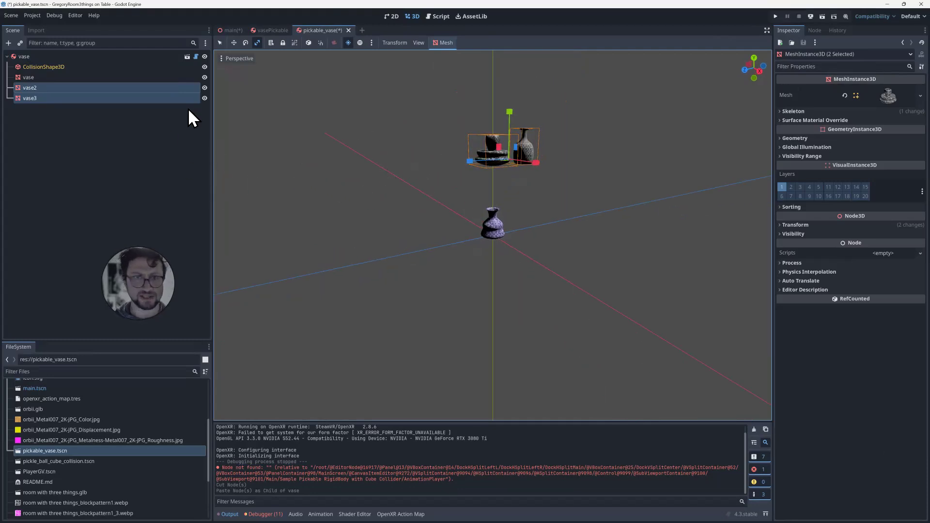
- Rename the root node of the pickable_vase scene as "vase2"
{"action": "left_click", "coordinate": [18, 19]}
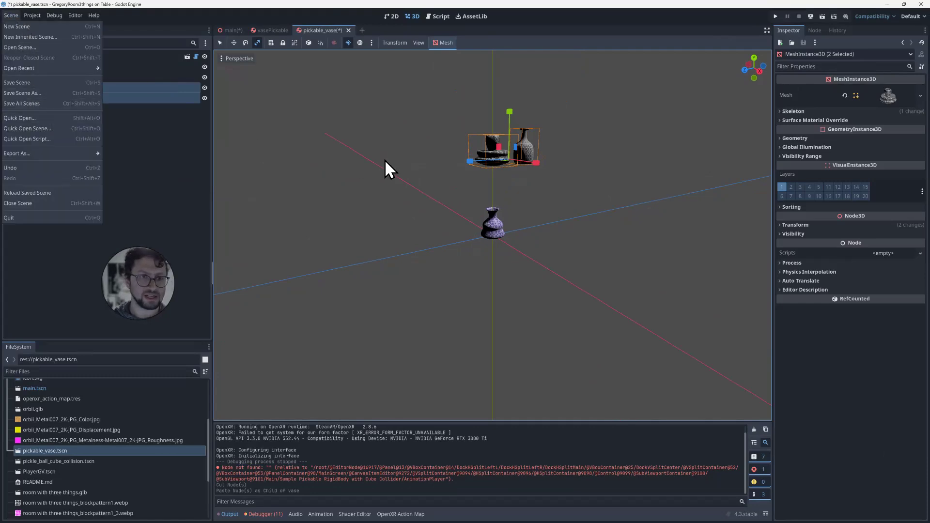
{"action": "left_click", "coordinate": [361, 155]}
{"action": "left_click", "coordinate": [25, 55]}
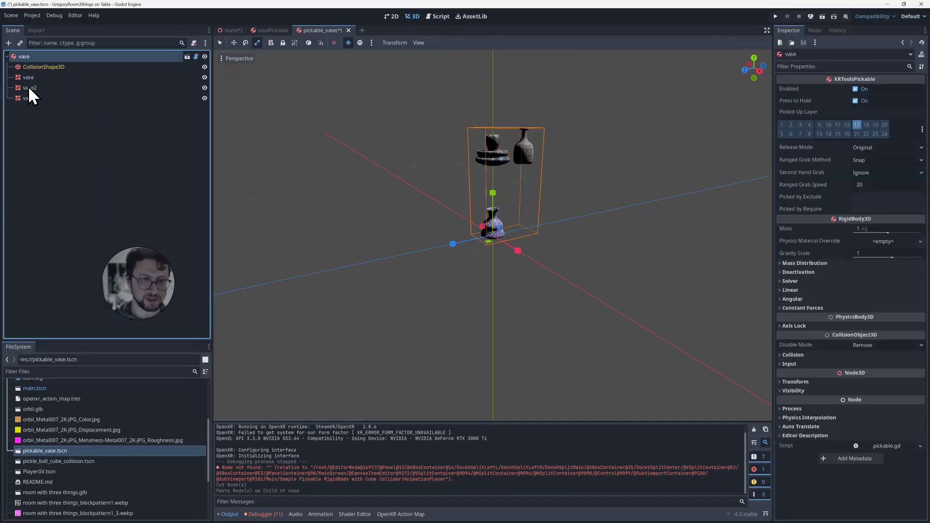
{"action": "double_click", "coordinate": [29, 60]}
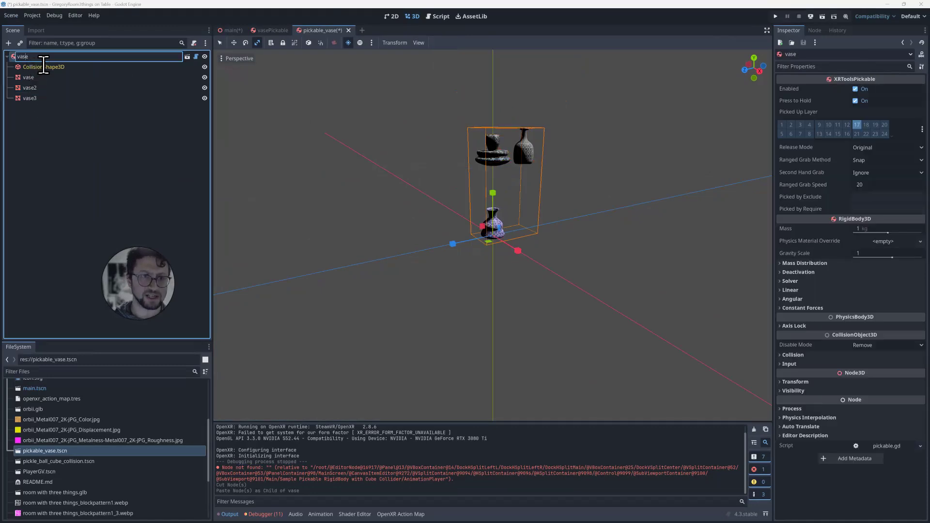
{"action": "type", "text": "2"}
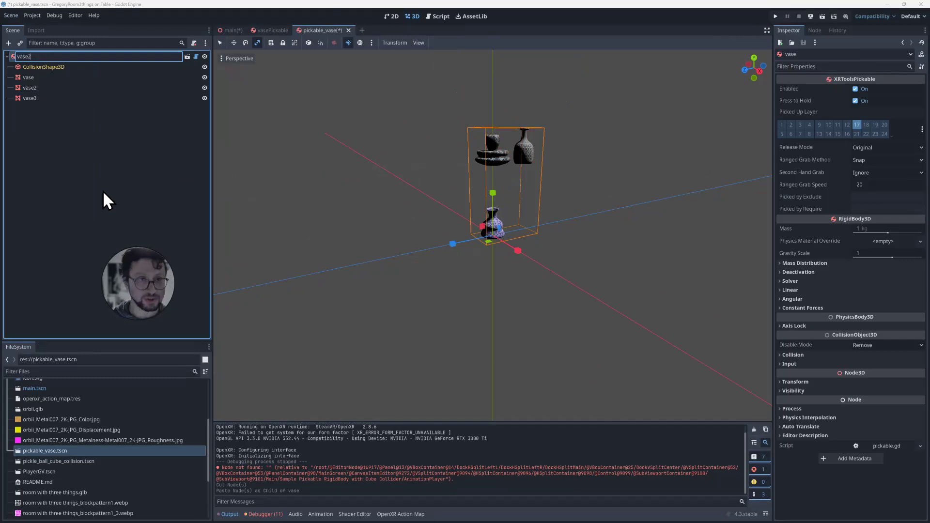
{"action": "key", "text": "Return"}
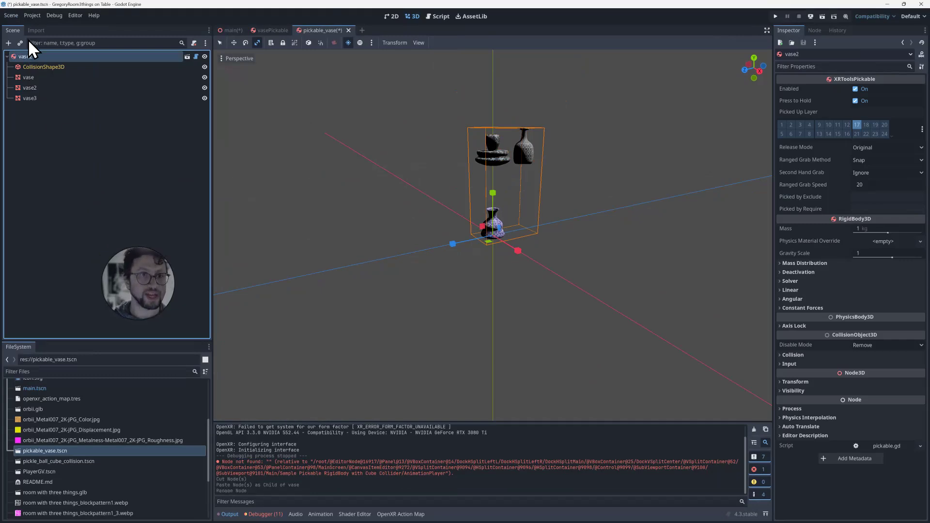
- Save a copy of the scene as pickable_vase2.tscn in the project's root folder, res://
{"action": "left_click", "coordinate": [16, 17]}
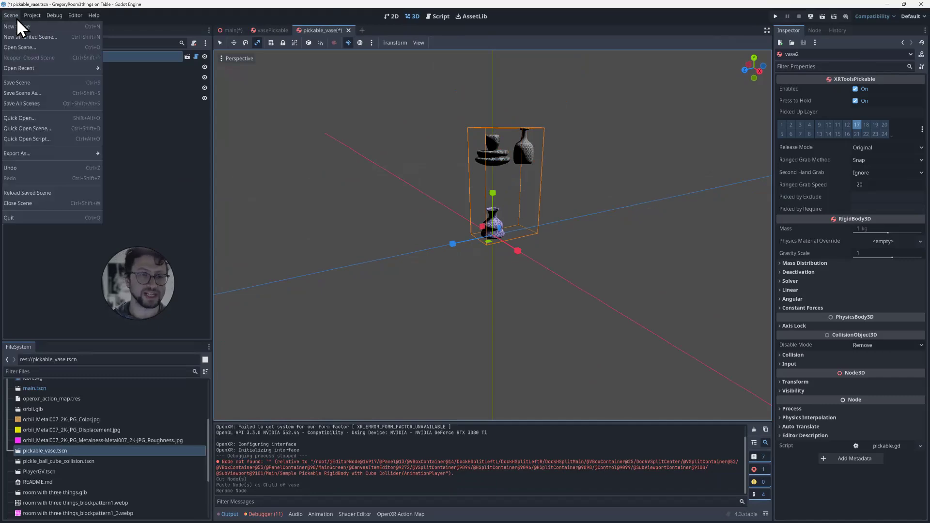
{"action": "left_click", "coordinate": [42, 94]}
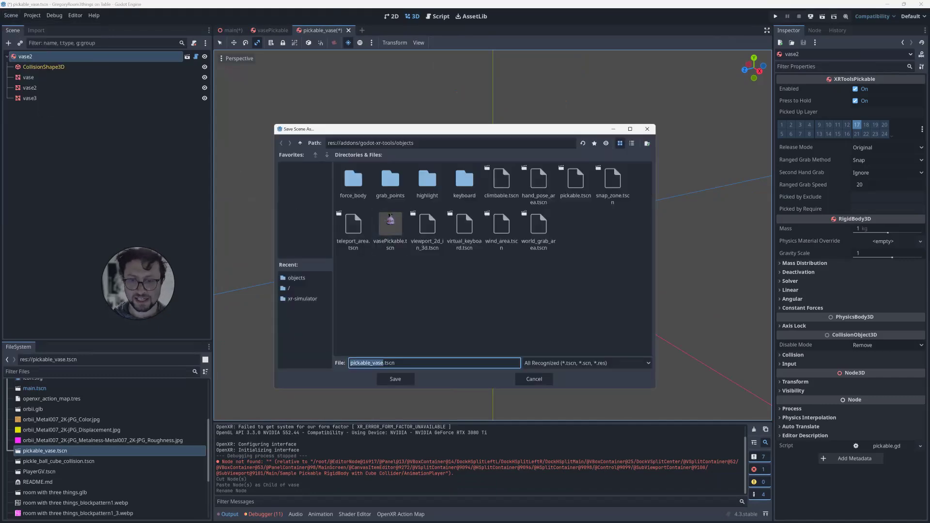
{"action": "left_click", "coordinate": [377, 363]}
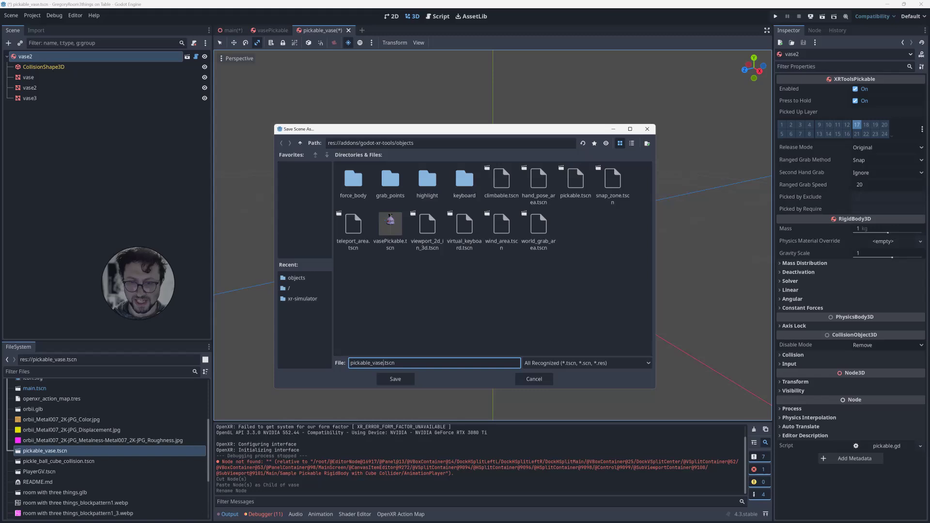
{"action": "type", "text": "2"}
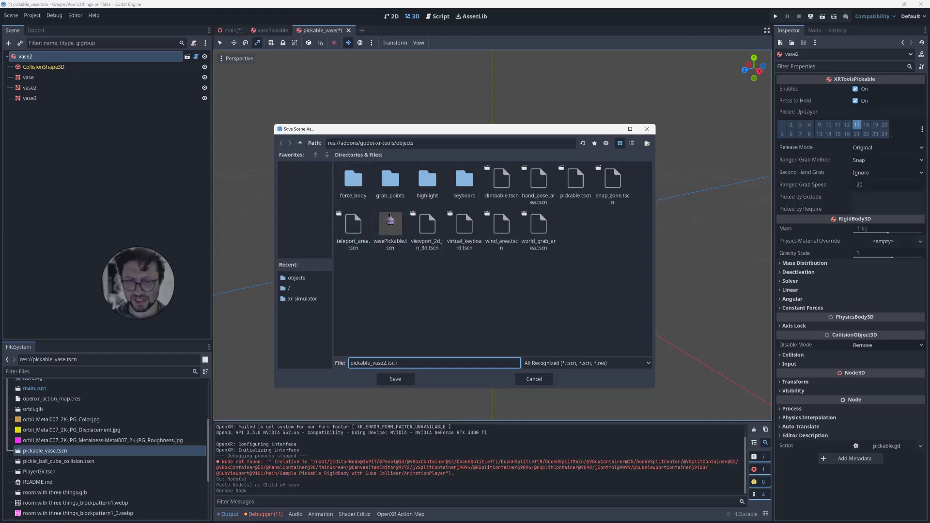
{"action": "left_click", "coordinate": [305, 150]}
{"action": "left_click", "coordinate": [304, 149]}
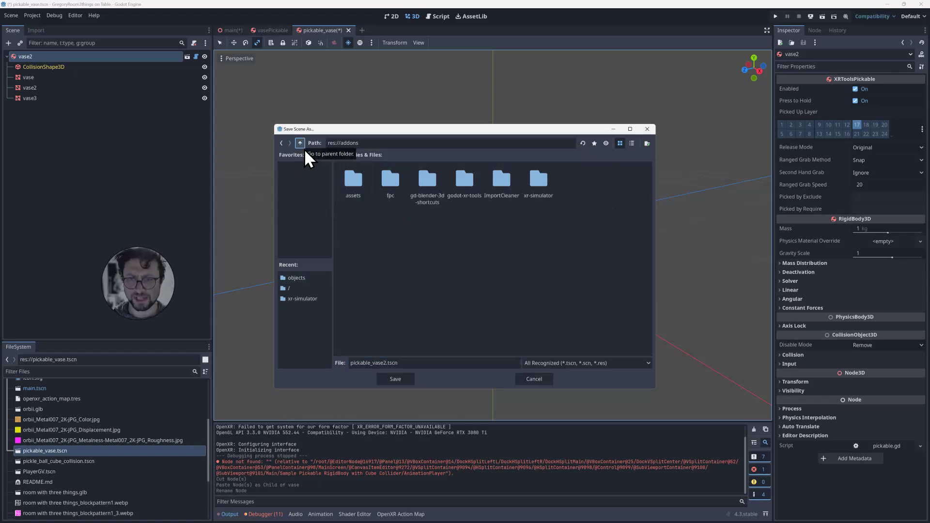
{"action": "left_click", "coordinate": [304, 150]}
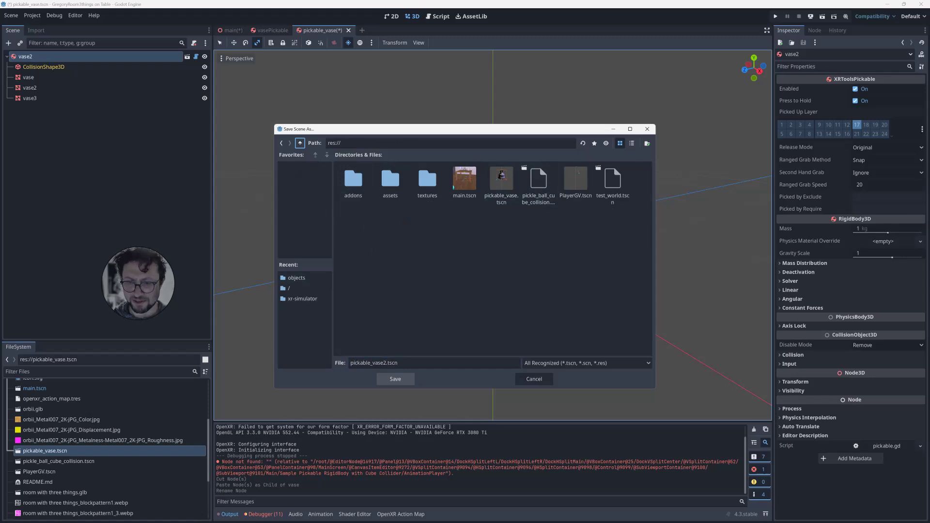
{"action": "left_click", "coordinate": [396, 379]}
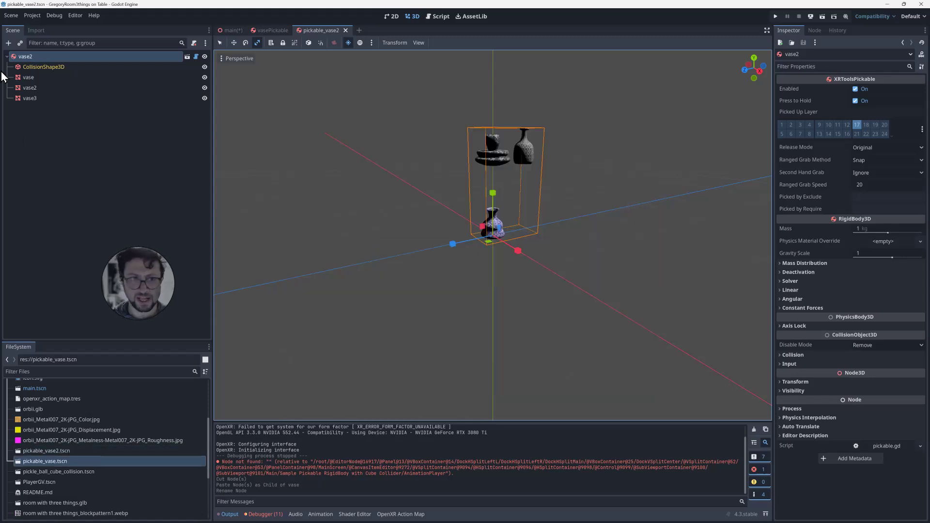
- Rename the root node of the pickable_vase2 scene as "vase3"
{"action": "double_click", "coordinate": [30, 56]}
{"action": "left_click", "coordinate": [34, 57]}
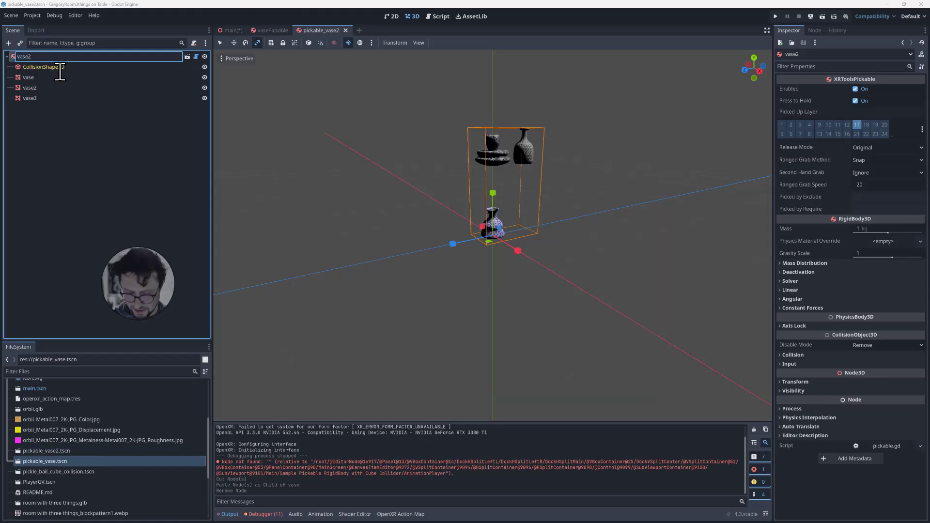
{"action": "type", "text": "3"}
{"action": "key", "text": "Return"}
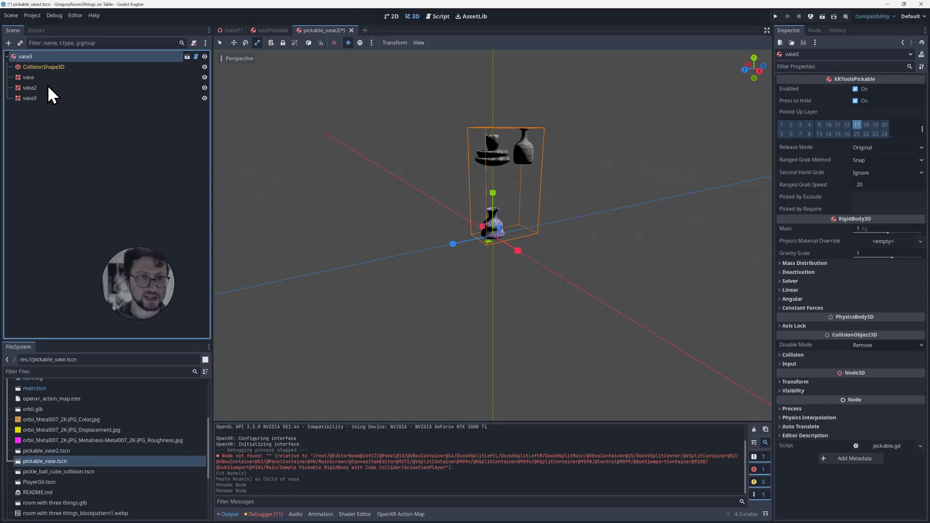
- Save a copy of the scene as pickable_vase3.tscn in the project's root folder, res://
{"action": "left_click", "coordinate": [14, 16]}
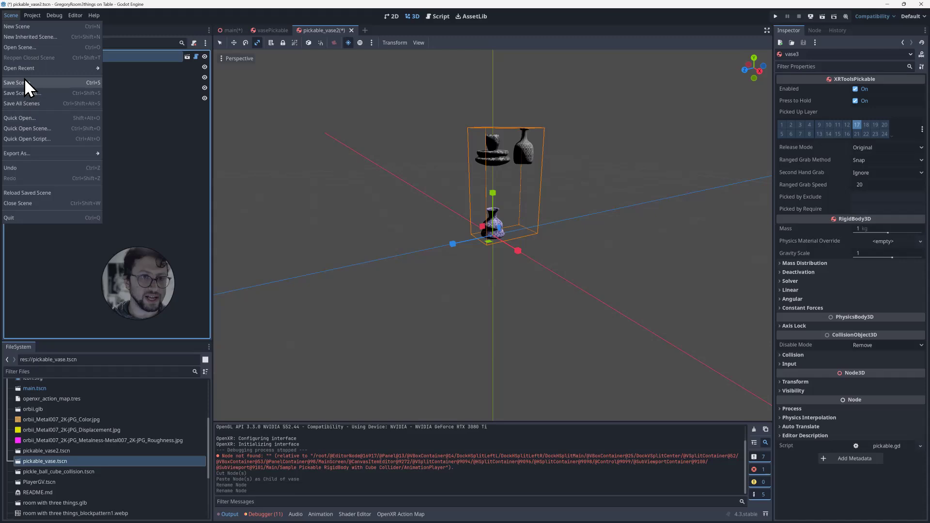
{"action": "left_click", "coordinate": [32, 97]}
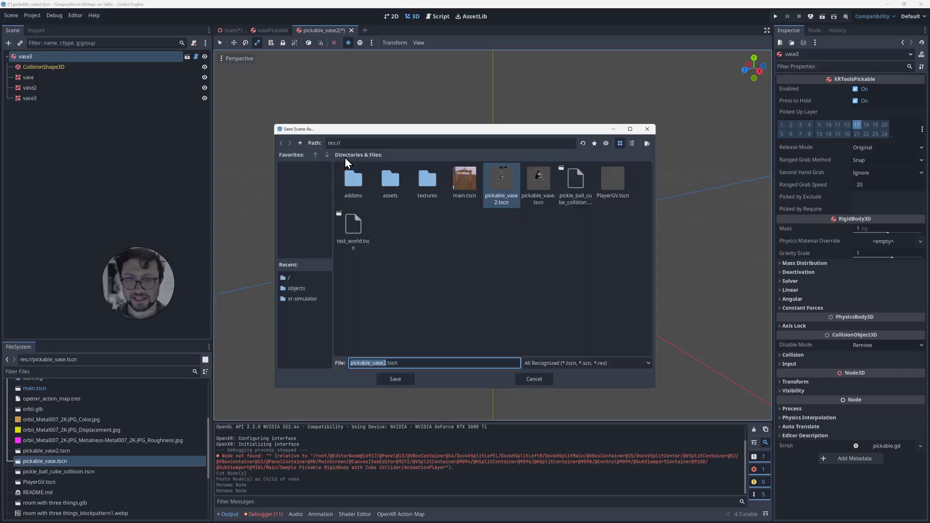
{"action": "left_click", "coordinate": [384, 363]}
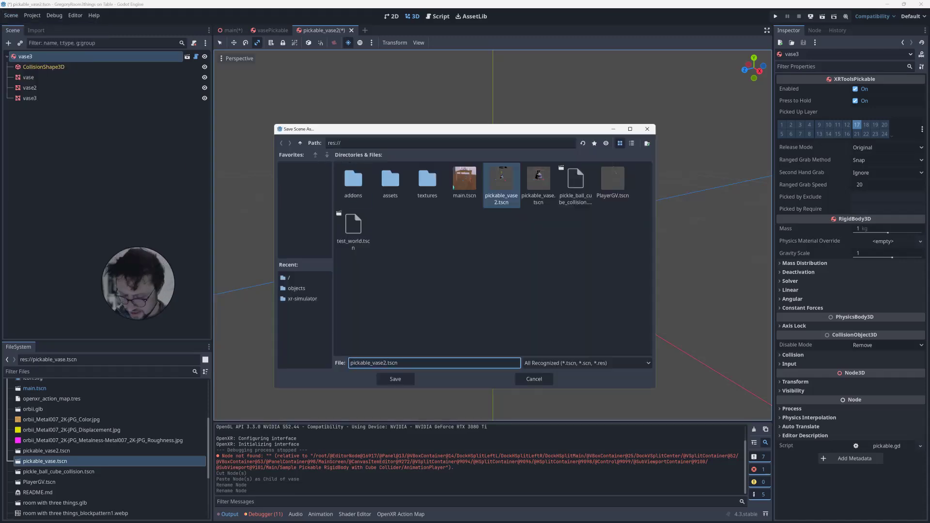
{"action": "key", "text": "BackSpace"}
{"action": "type", "text": "3"}
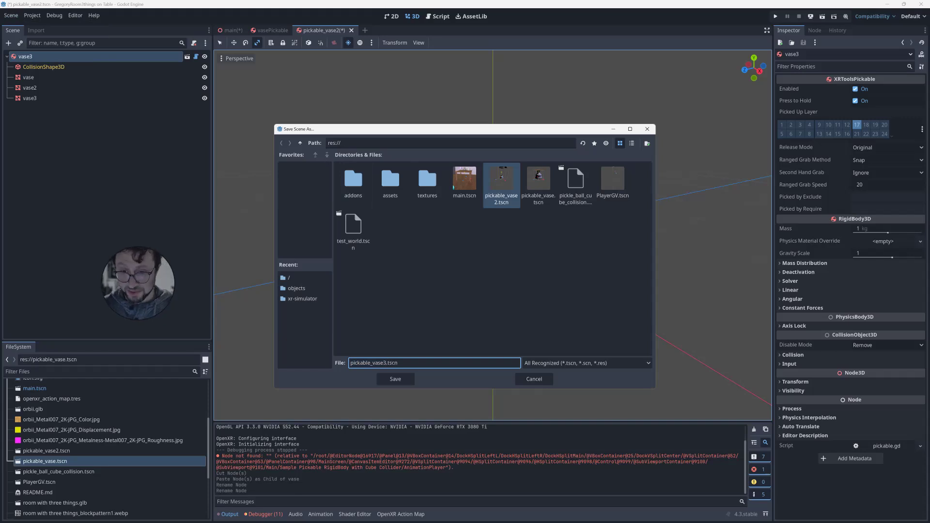
{"action": "left_click", "coordinate": [396, 379]}
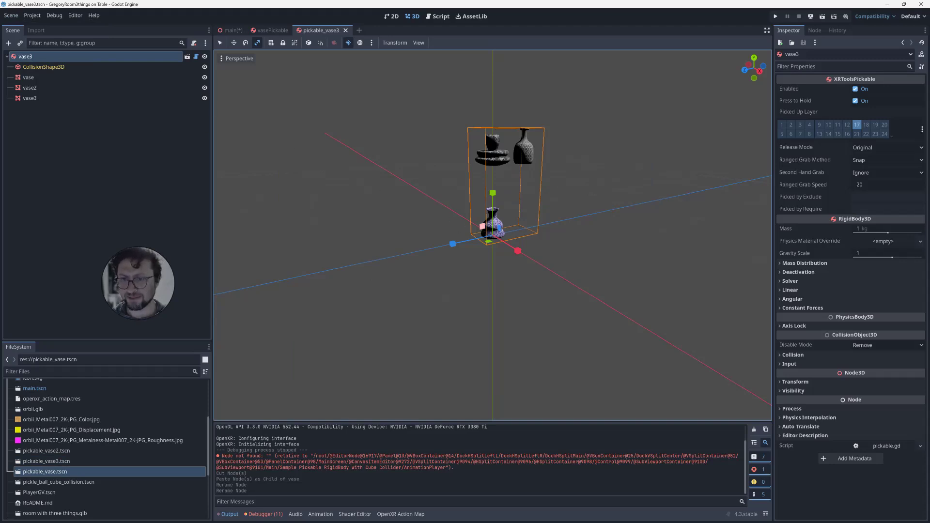
{"action": "left_click", "coordinate": [205, 88]}
{"action": "left_click", "coordinate": [205, 98]}
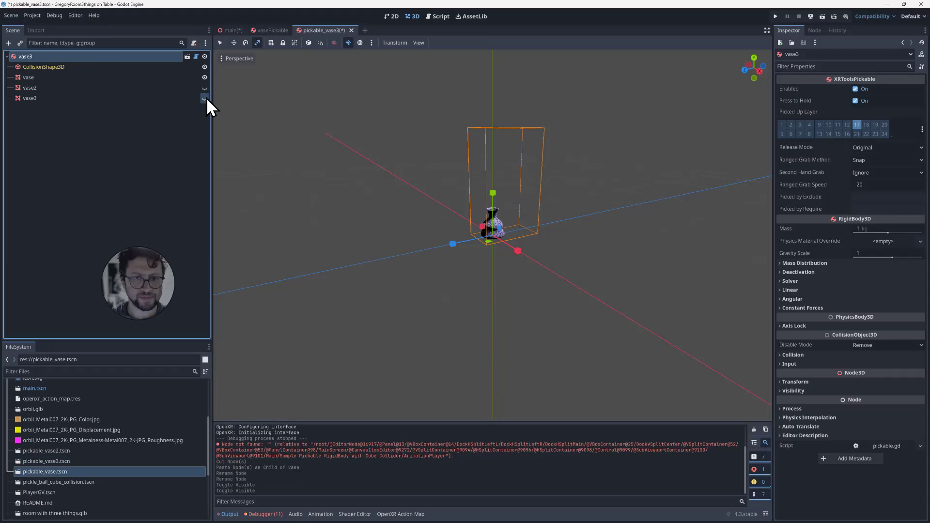
{"action": "left_click", "coordinate": [205, 98]}
{"action": "left_click", "coordinate": [205, 87]}
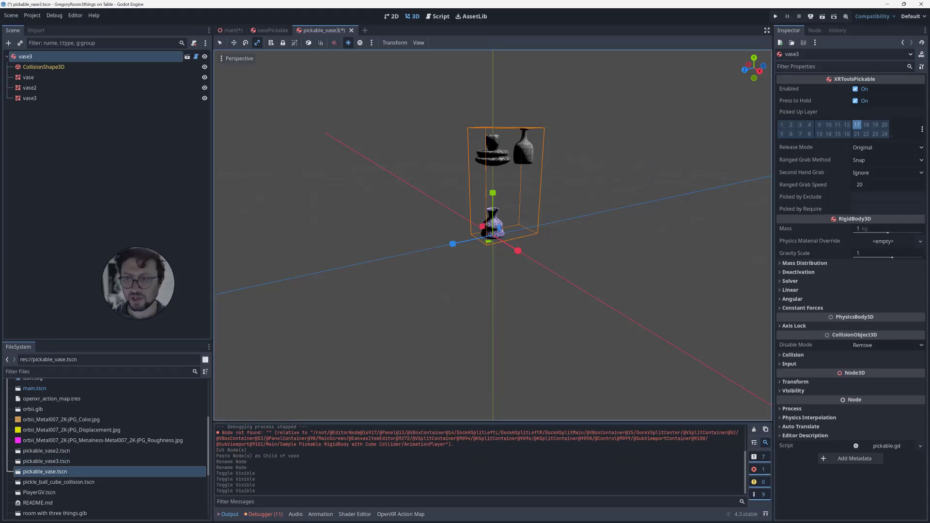
- Reset the vase2 mesh's position to 0, 0, 0 in the pickable_vase3 scene
{"action": "left_click", "coordinate": [56, 88]}
{"action": "left_click", "coordinate": [796, 225]}
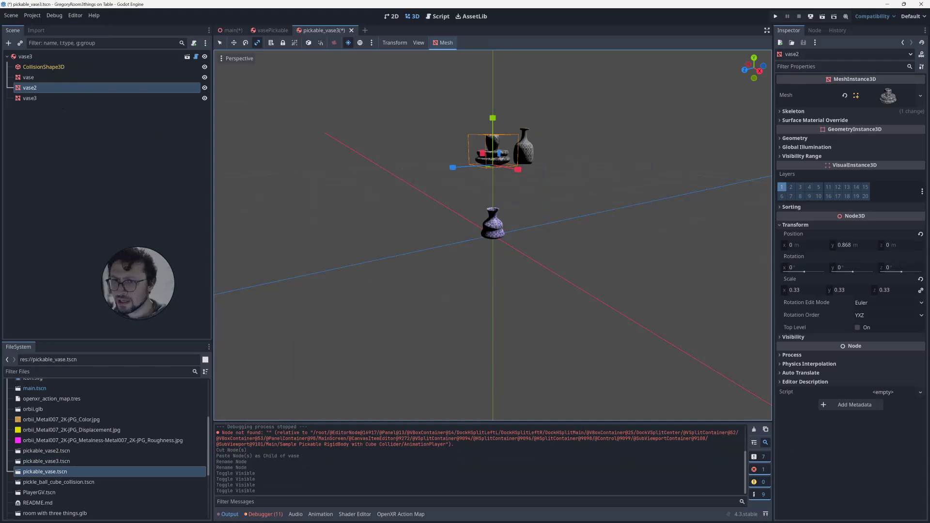
{"action": "left_click", "coordinate": [27, 98]}
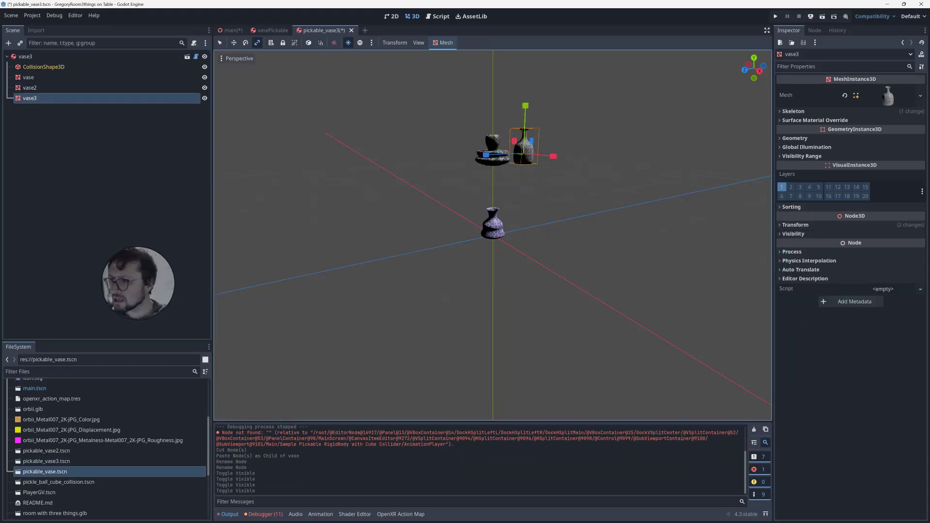
{"action": "left_click", "coordinate": [25, 88]}
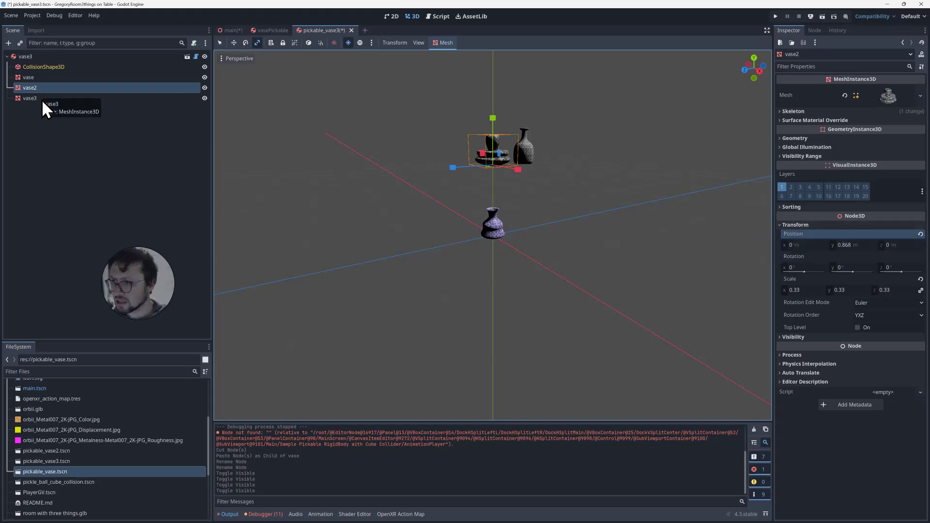
{"action": "left_click", "coordinate": [920, 235]}
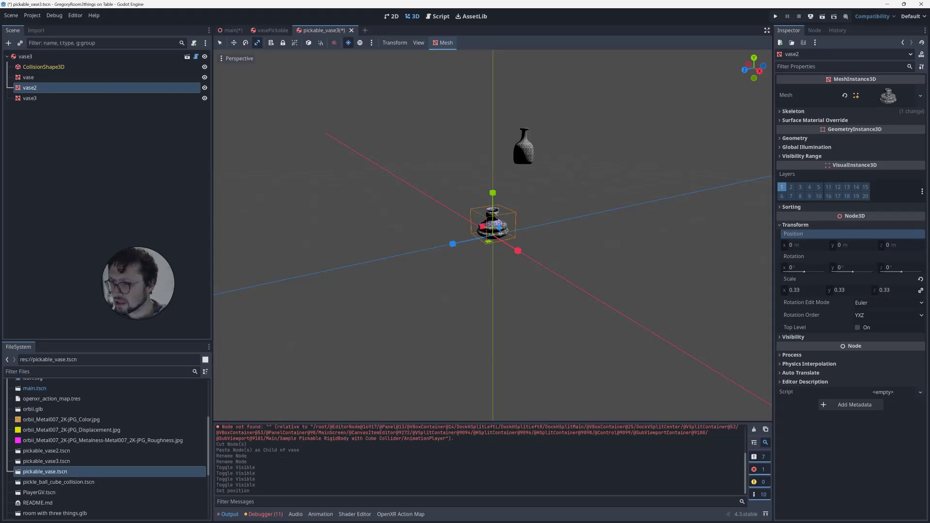
- Reset the vase3 mesh's position to 0, 0, 0 and save the pickable_vase3 scene
{"action": "left_click", "coordinate": [33, 99]}
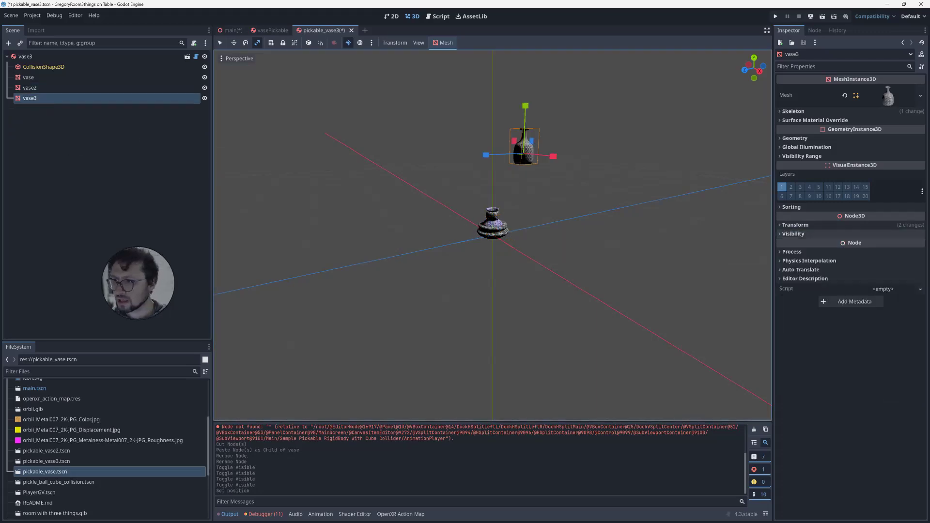
{"action": "left_click", "coordinate": [795, 225]}
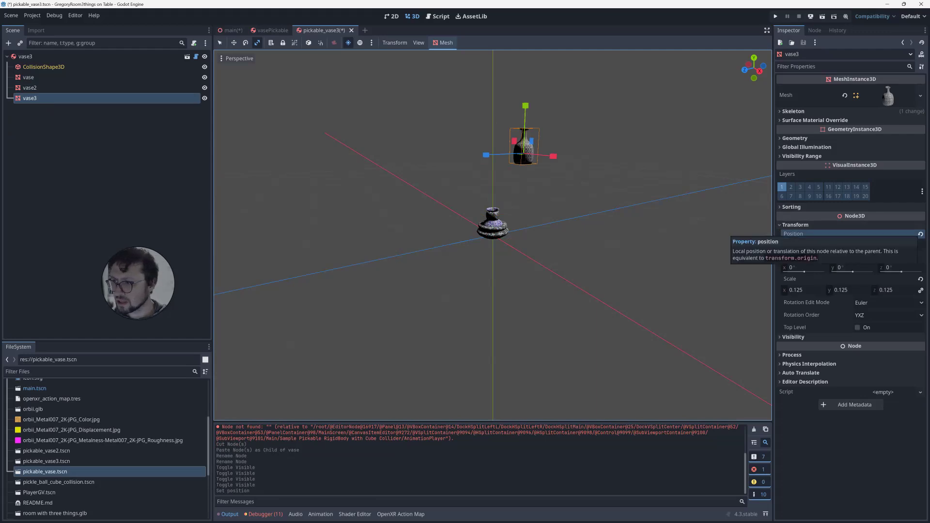
{"action": "left_click", "coordinate": [920, 234]}
{"action": "middle_click_drag", "start_coordinate": [492, 235], "coordinate": [482, 230]}
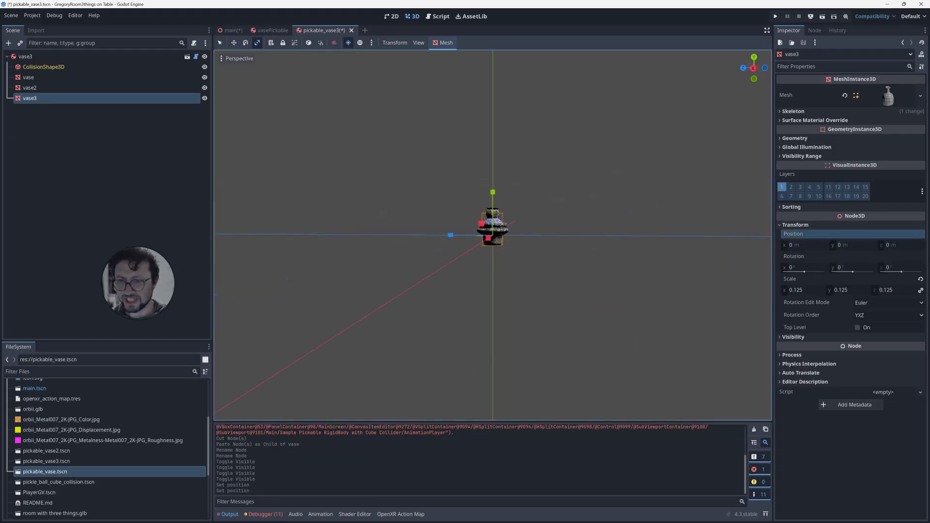
{"action": "middle_click_drag", "start_coordinate": [338, 160], "coordinate": [352, 169]}
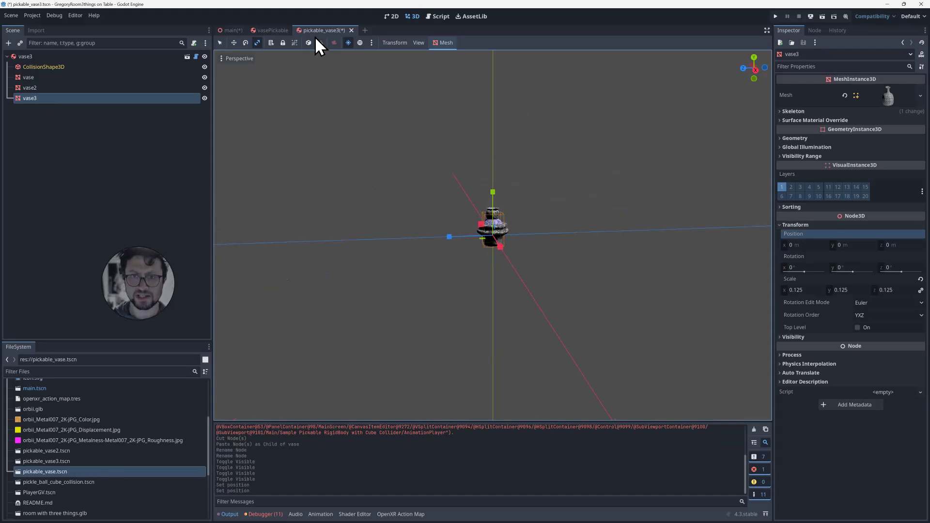
{"action": "key", "text": "ctrl+s"}
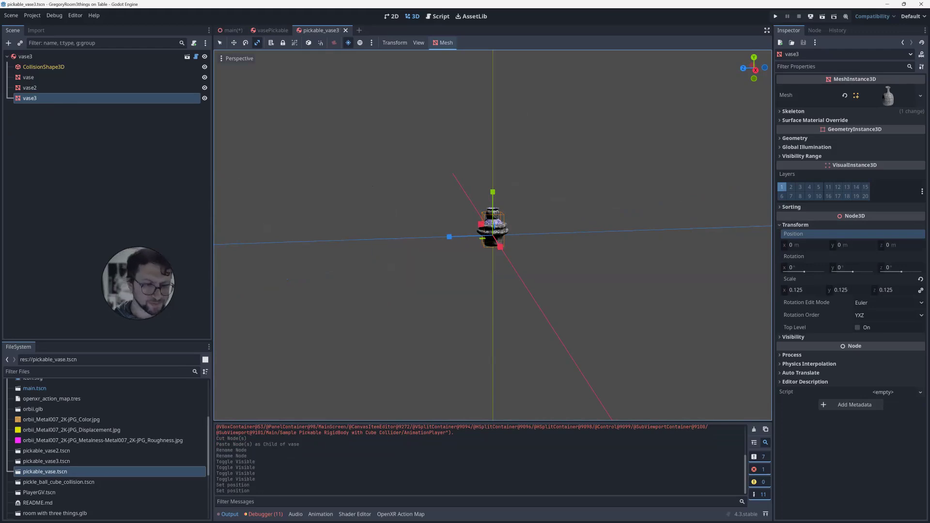
- Open pickable_vase2.tscn and reset its vase2 mesh's position to 0, 0, 0
{"action": "left_click", "coordinate": [47, 451]}
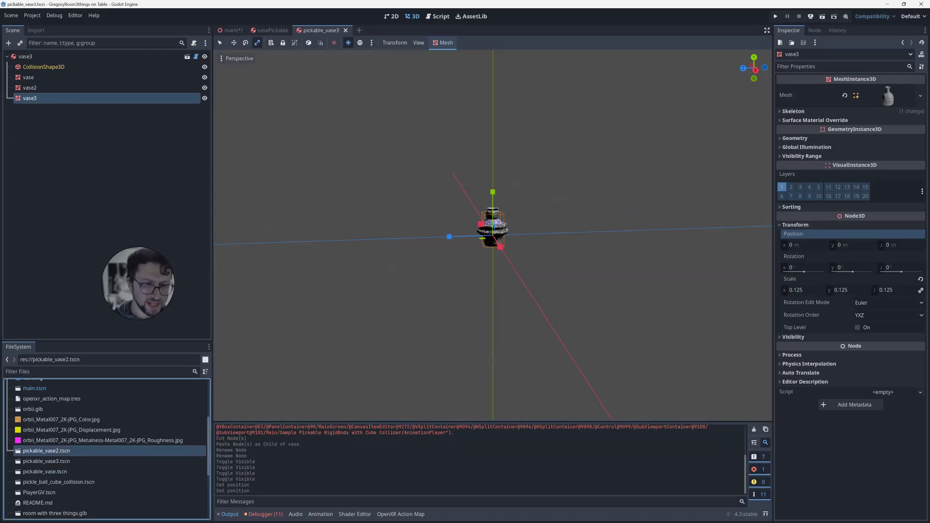
{"action": "double_click", "coordinate": [47, 451]}
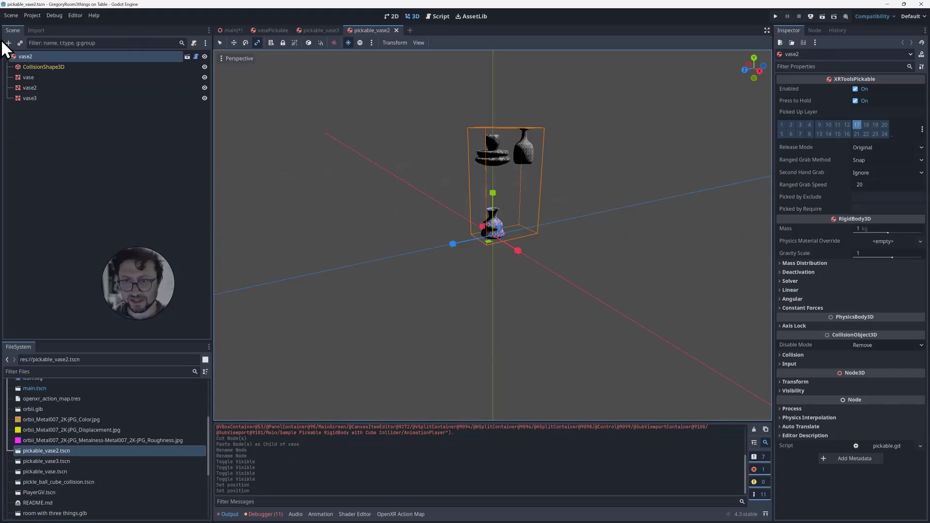
{"action": "left_click", "coordinate": [81, 88]}
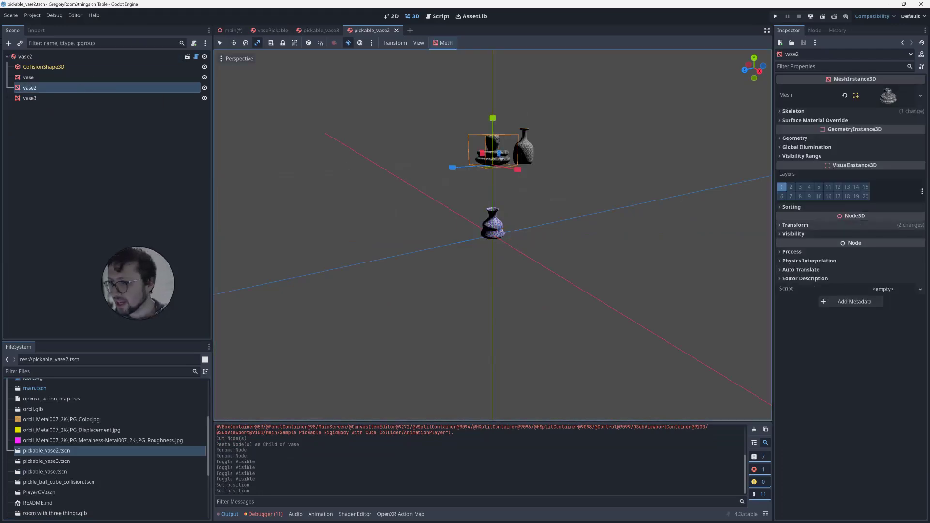
{"action": "left_click", "coordinate": [795, 225]}
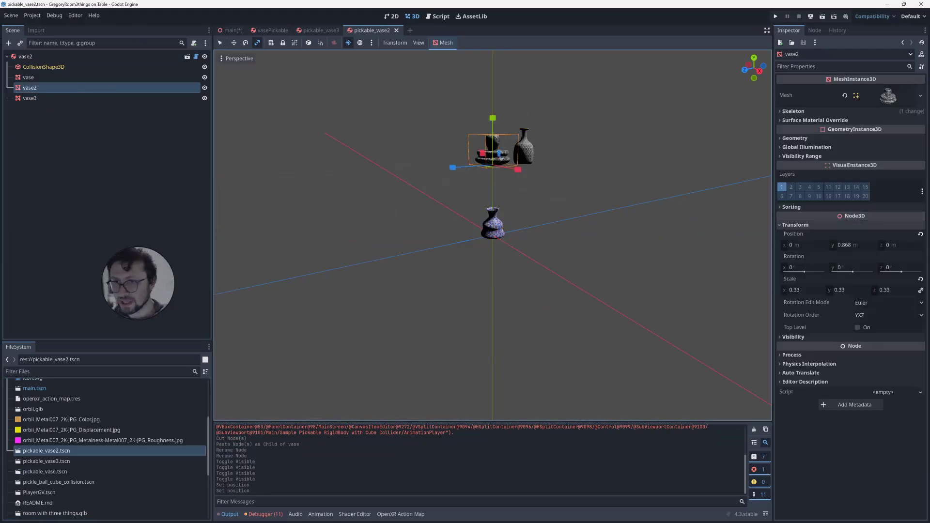
{"action": "left_click", "coordinate": [921, 234]}
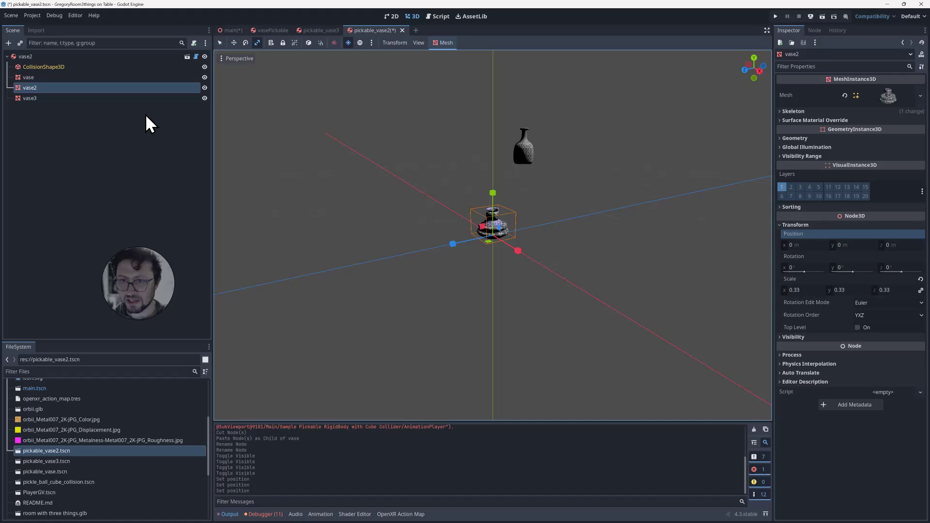
- Reset the vase3 mesh's translation to the origin and save the pickable_vase2 scene
{"action": "left_click", "coordinate": [77, 99]}
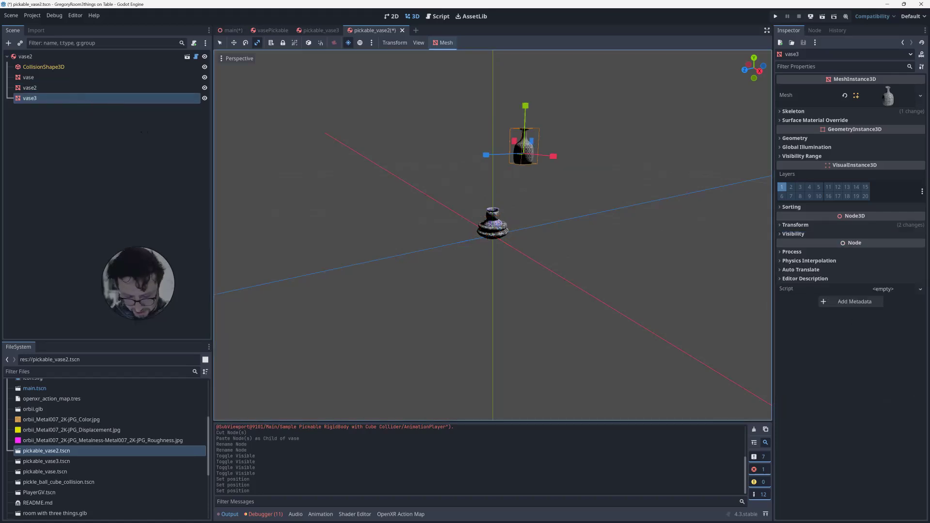
{"action": "key", "text": "alt+g"}
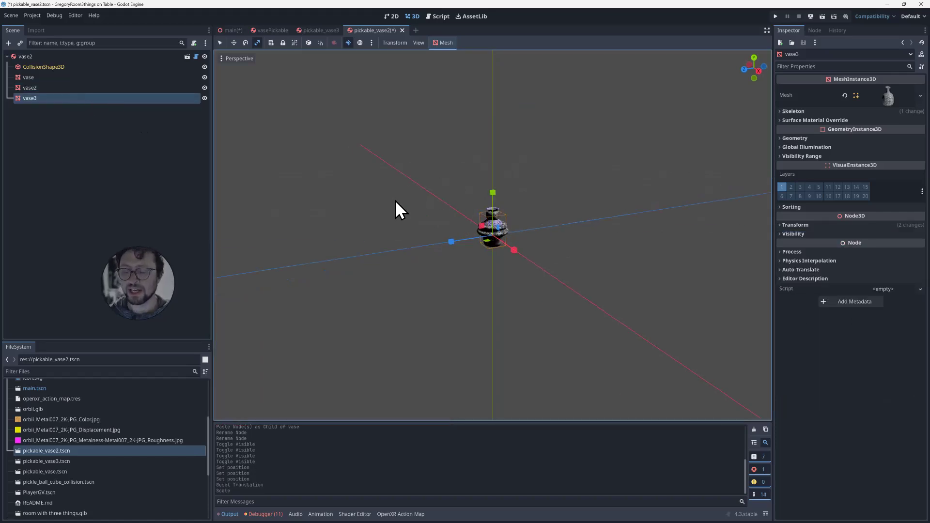
{"action": "middle_click_drag", "start_coordinate": [398, 198], "coordinate": [349, 192]}
{"action": "key", "text": "ctrl+s"}
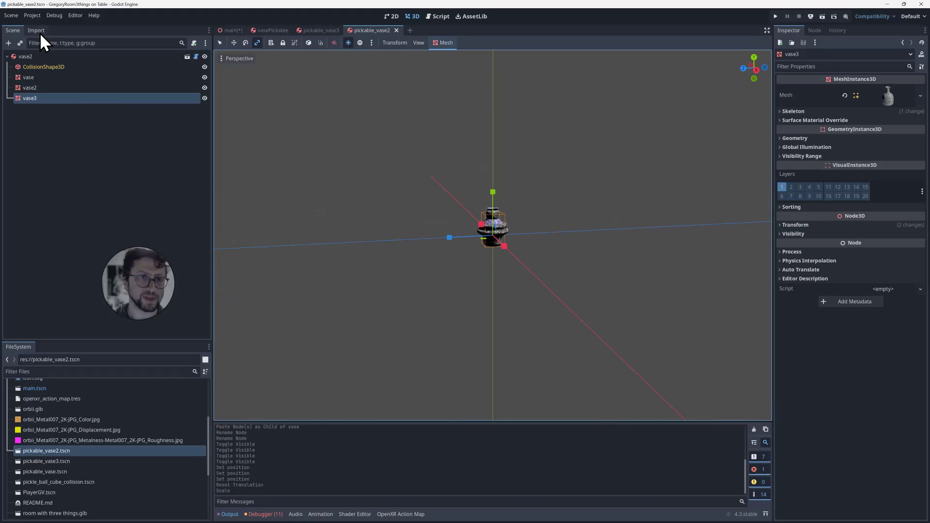
- In the main scene, instantiate pickable_vase2.tscn and pickable_vase3.tscn as children of the Main root node
{"action": "left_click", "coordinate": [231, 31]}
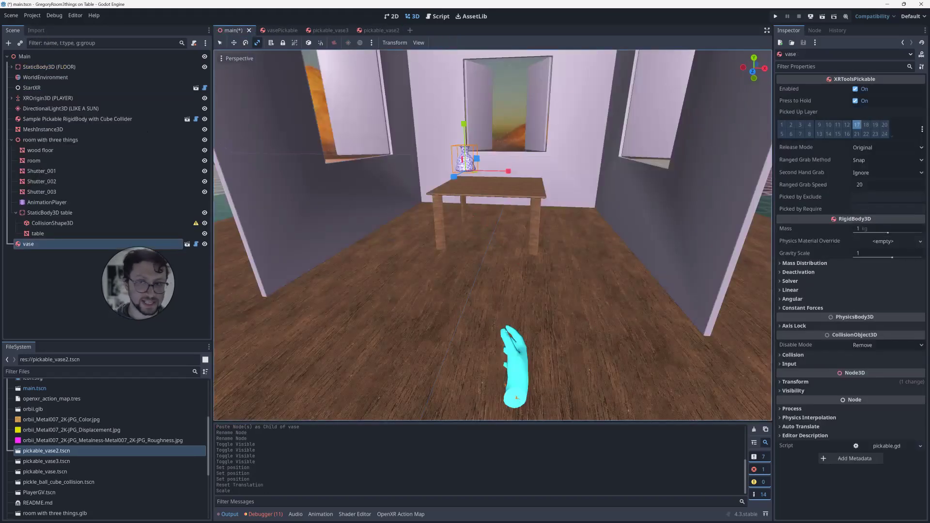
{"action": "scroll", "coordinate": [107, 448], "scroll_direction": "down", "scroll_amount": 2}
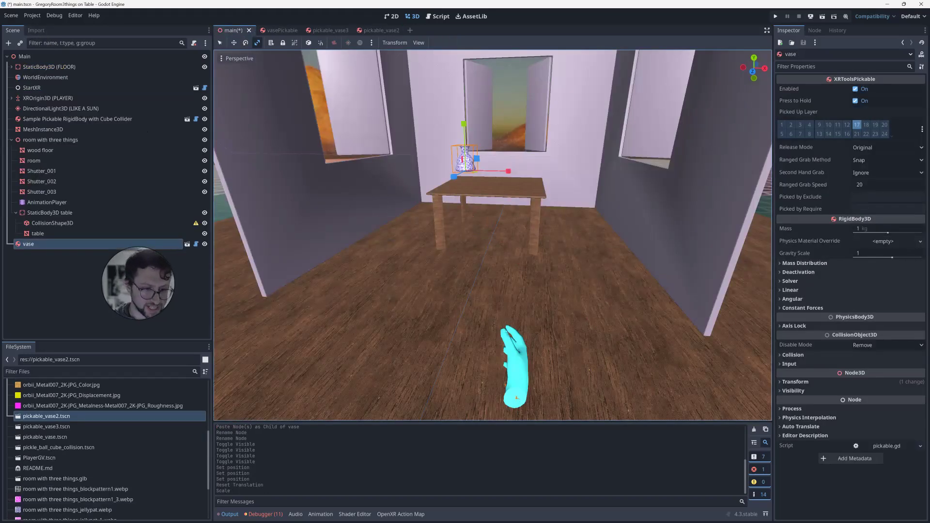
{"action": "left_click", "coordinate": [45, 437]}
{"action": "left_click", "coordinate": [46, 416]}
{"action": "left_click", "coordinate": [46, 426]}
{"action": "left_click", "coordinate": [46, 416]}
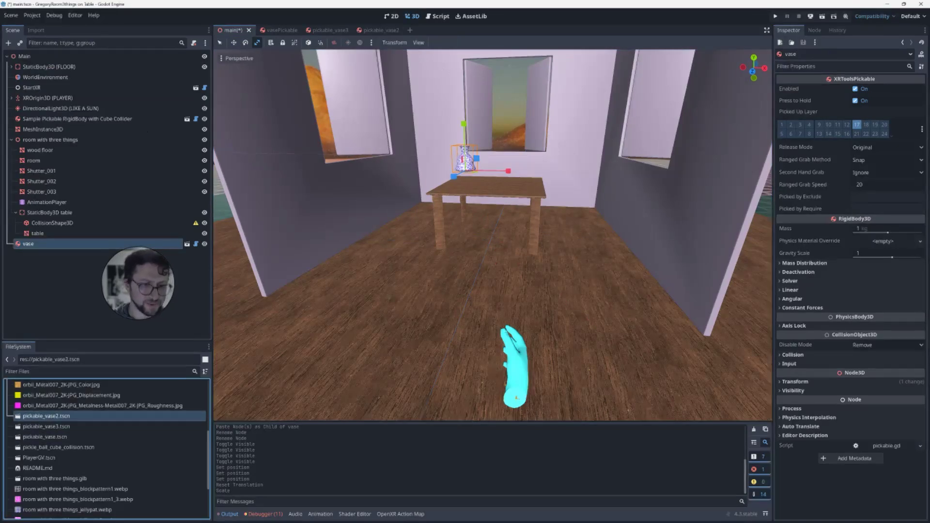
{"action": "left_click_drag", "start_coordinate": [47, 416], "coordinate": [26, 58]}
{"action": "left_click", "coordinate": [46, 436]}
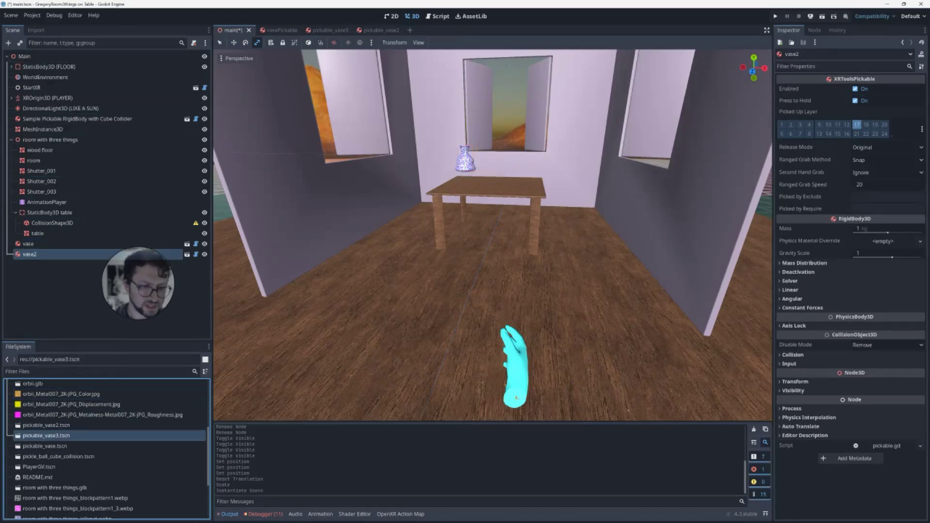
{"action": "left_click_drag", "start_coordinate": [46, 436], "coordinate": [21, 58]}
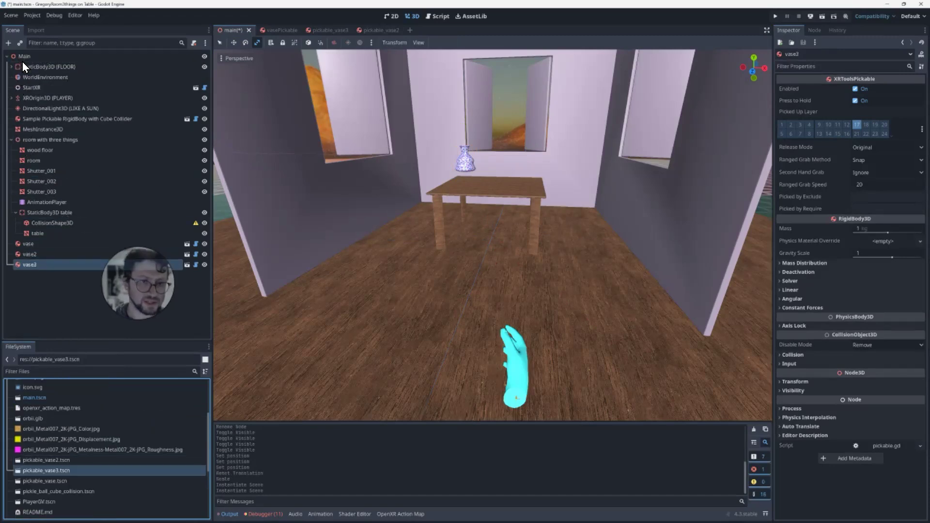
- Move the vase2 and vase3 instances together about -3.4 m along the global Z axis to the table
{"action": "left_click", "coordinate": [30, 254], "text": "shift"}
{"action": "scroll", "coordinate": [458, 291], "scroll_direction": "down", "scroll_amount": 10}
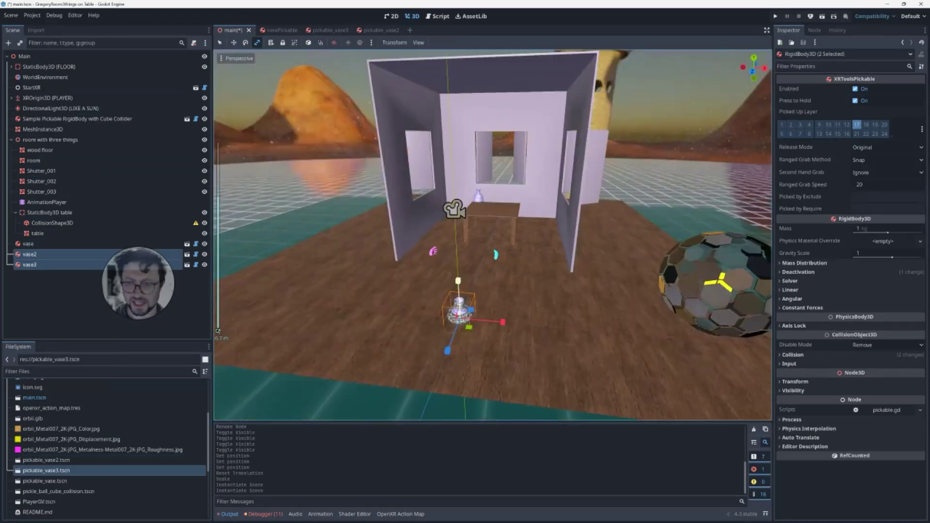
{"action": "middle_click_drag", "start_coordinate": [460, 286], "coordinate": [434, 306]}
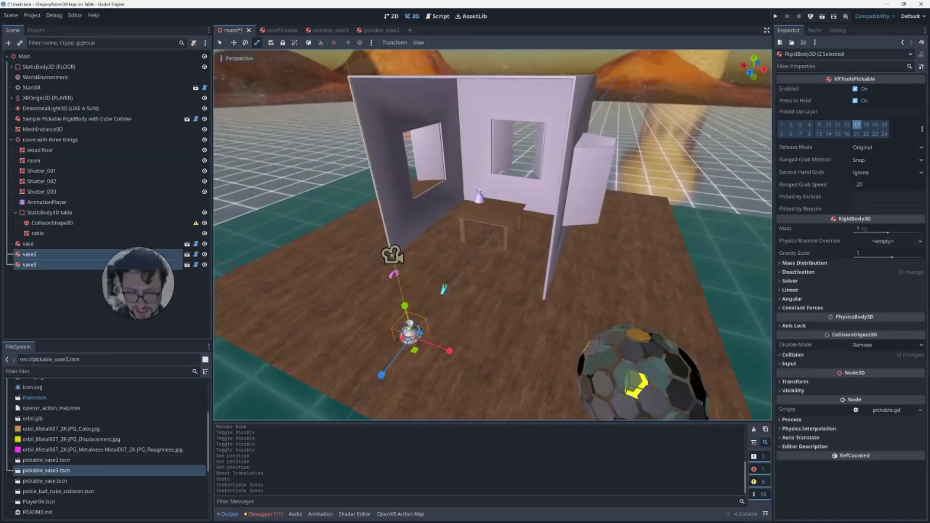
{"action": "key", "text": "g"}
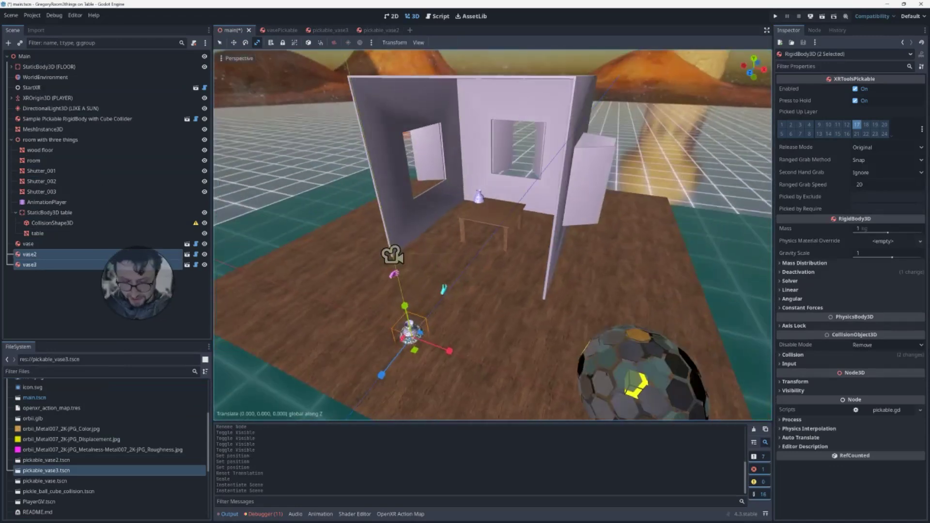
{"action": "key", "text": "z"}
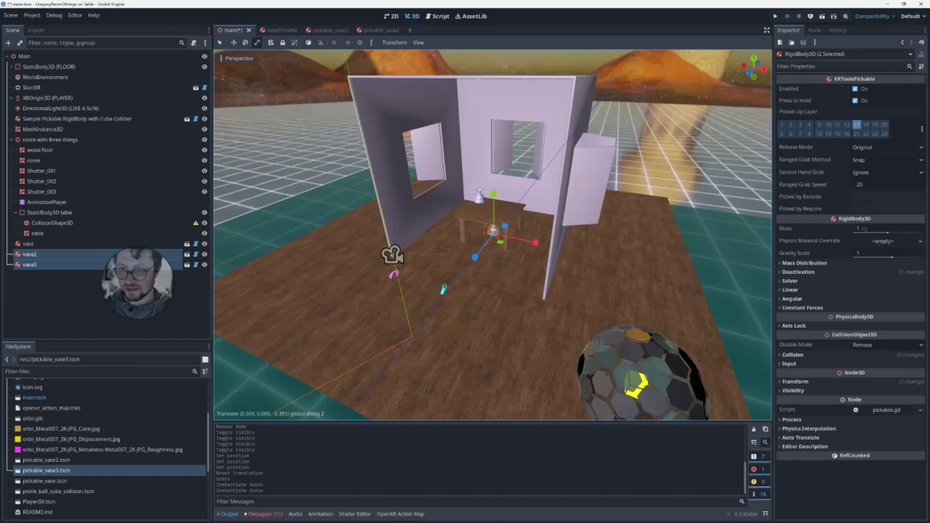
{"action": "key", "text": "Return"}
- Raise the vase2 and vase3 instances together along the global Y axis to just above the tabletop
{"action": "middle_click_drag", "start_coordinate": [489, 261], "coordinate": [530, 232]}
{"action": "key", "text": "g"}
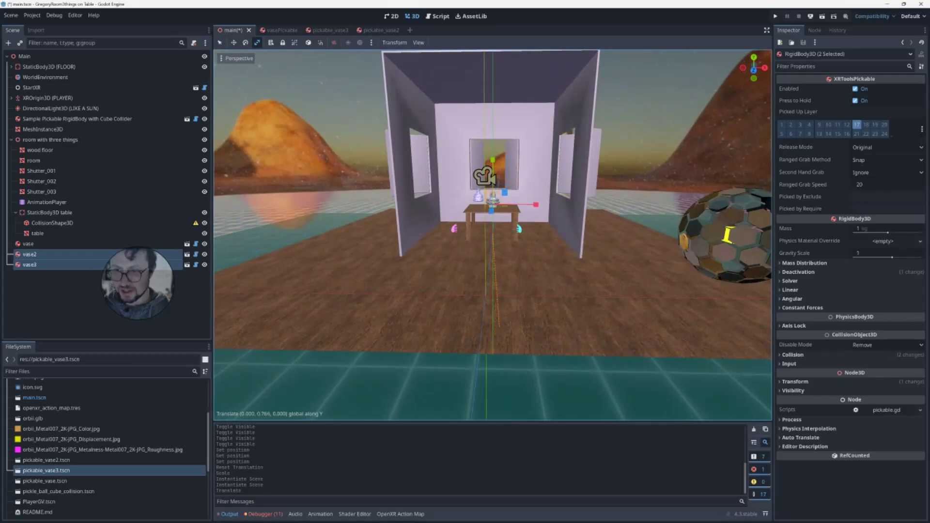
{"action": "key", "text": "Return"}
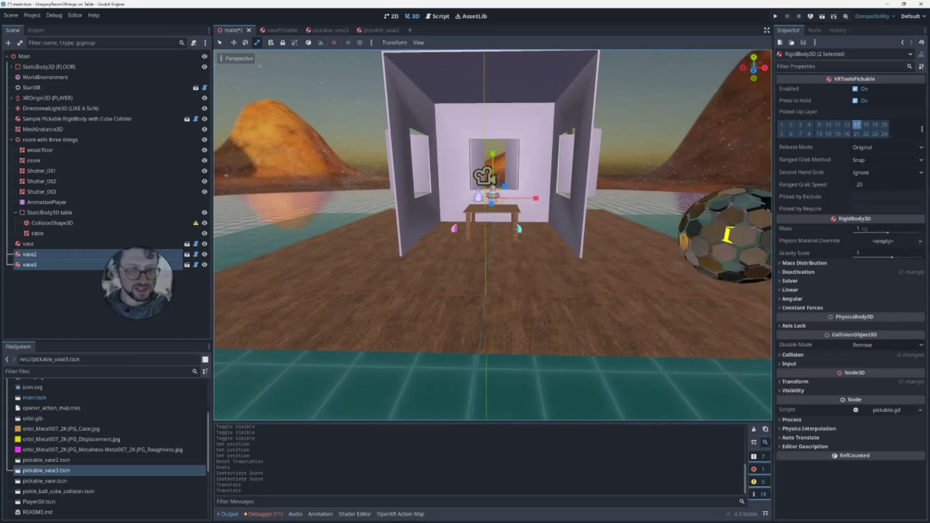
- Move only the vase3 instance along the global X axis so it stands beside vase2 on the table
{"action": "left_click", "coordinate": [29, 265]}
{"action": "left_click", "coordinate": [29, 265]}
{"action": "key", "text": "Escape"}
{"action": "left_click", "coordinate": [29, 264]}
{"action": "key", "text": "Escape"}
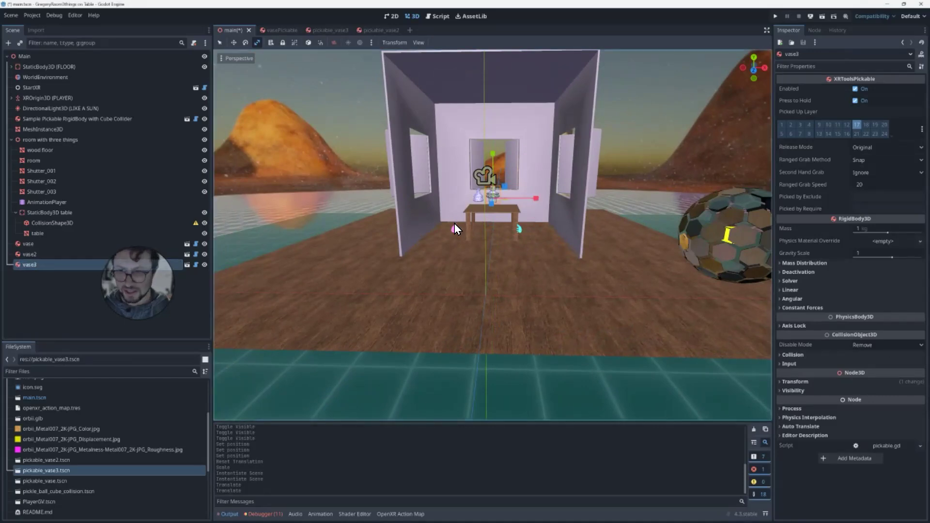
{"action": "key", "text": "g"}
{"action": "key", "text": "x"}
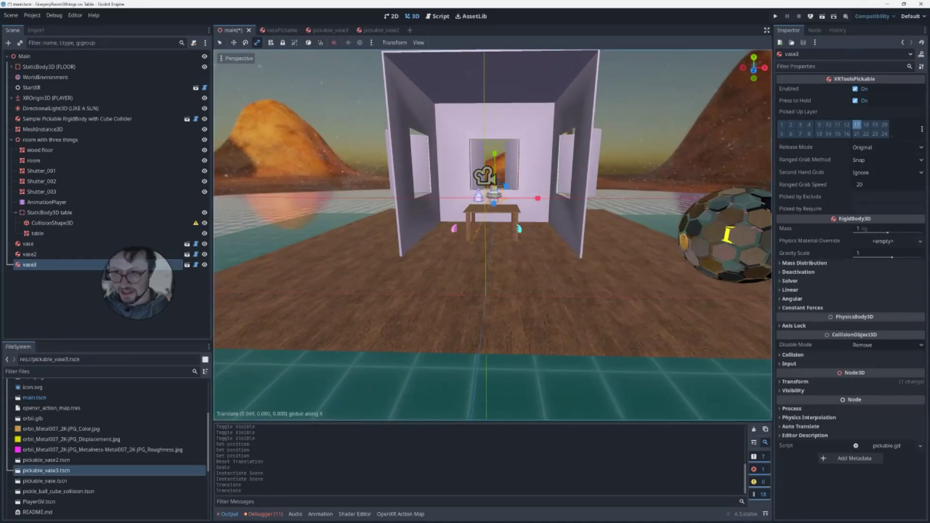
{"action": "left_click", "coordinate": [509, 196]}
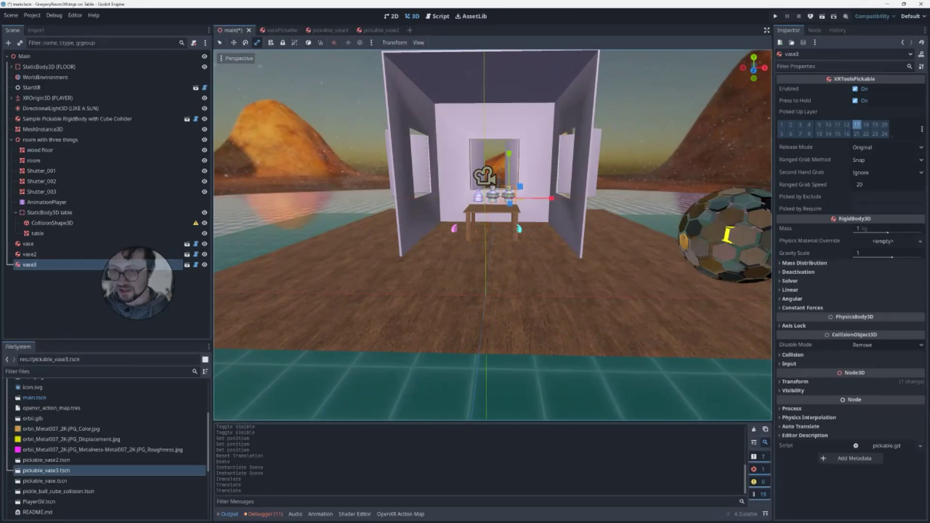
{"action": "left_click", "coordinate": [97, 303]}
{"action": "scroll", "coordinate": [490, 218], "scroll_direction": "up", "scroll_amount": 8}
{"action": "middle_click_drag", "start_coordinate": [489, 218], "coordinate": [443, 250]}
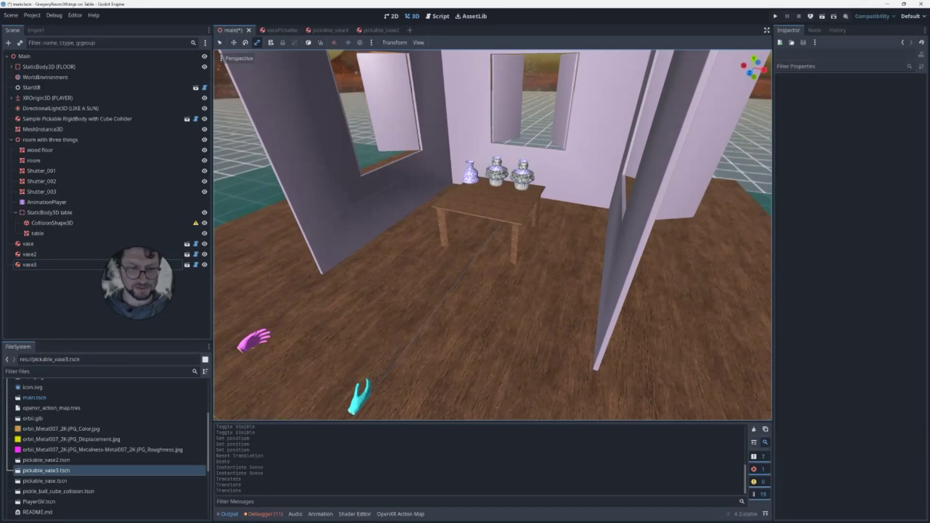
- In the pickable_vase2 scene, delete the extra vase and vase3 meshes, keeping the collision shape and the vase2 mesh
{"action": "left_click", "coordinate": [30, 254]}
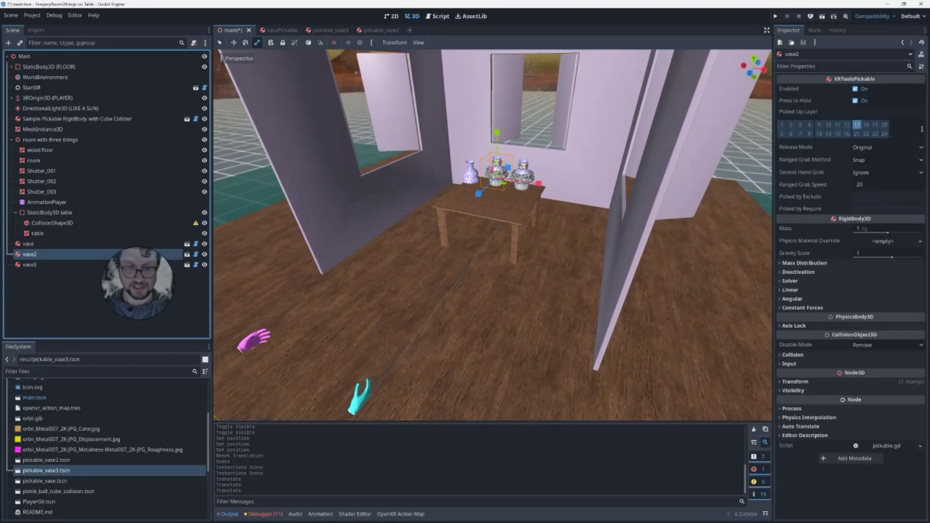
{"action": "left_click", "coordinate": [187, 254]}
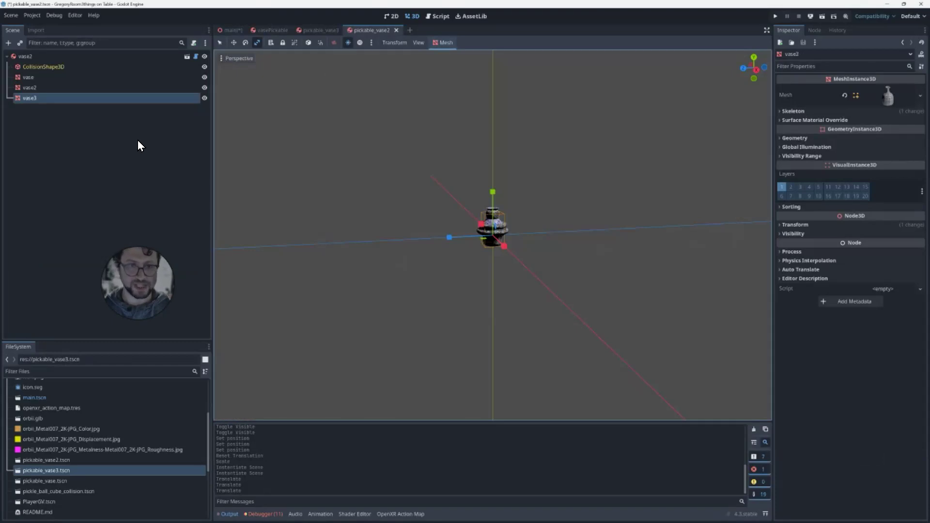
{"action": "left_click", "coordinate": [231, 30]}
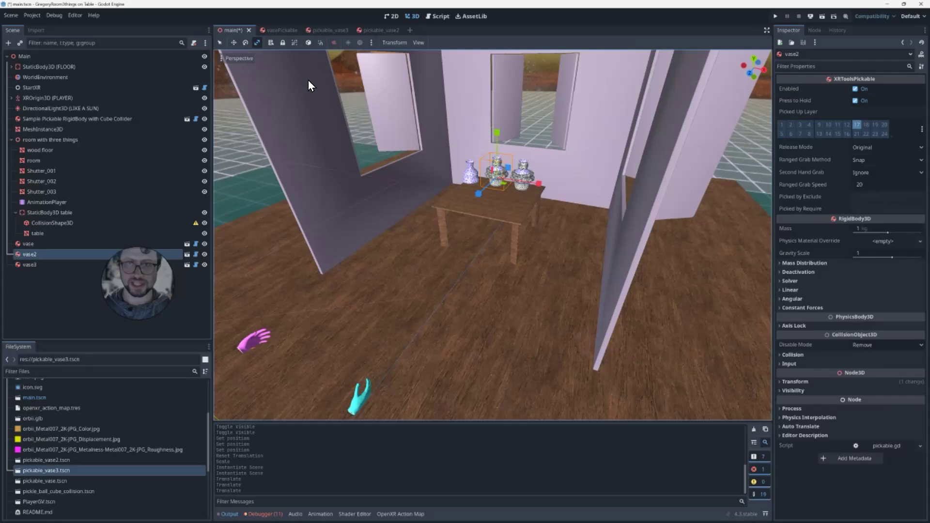
{"action": "left_click", "coordinate": [386, 31]}
{"action": "left_click", "coordinate": [40, 98]}
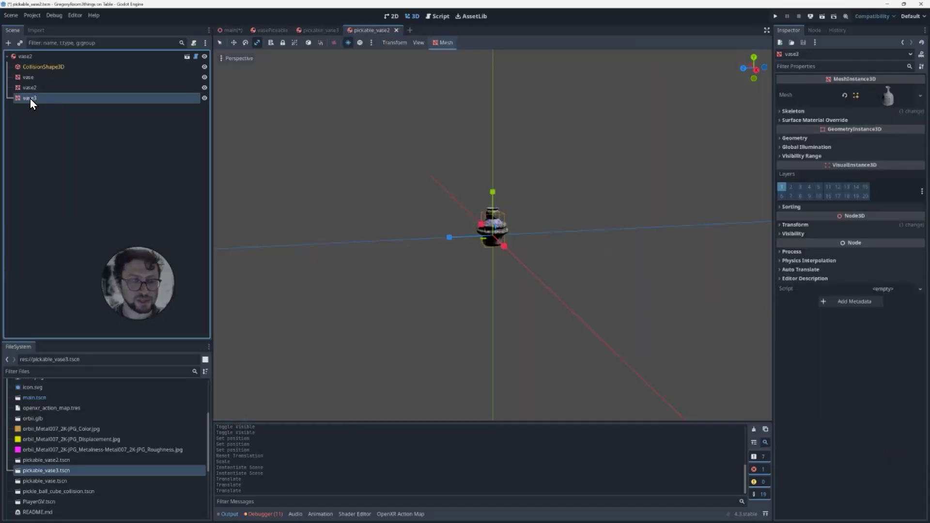
{"action": "left_click", "coordinate": [36, 68]}
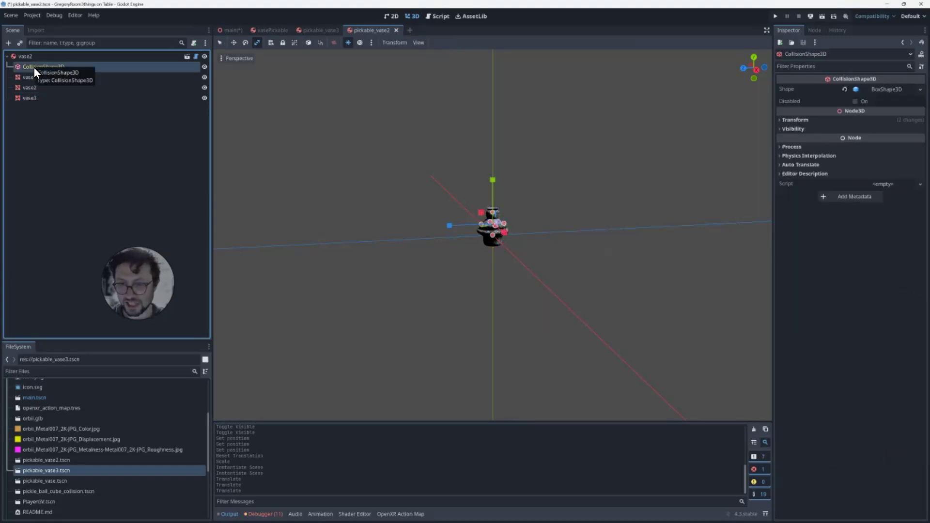
{"action": "left_click", "coordinate": [28, 80]}
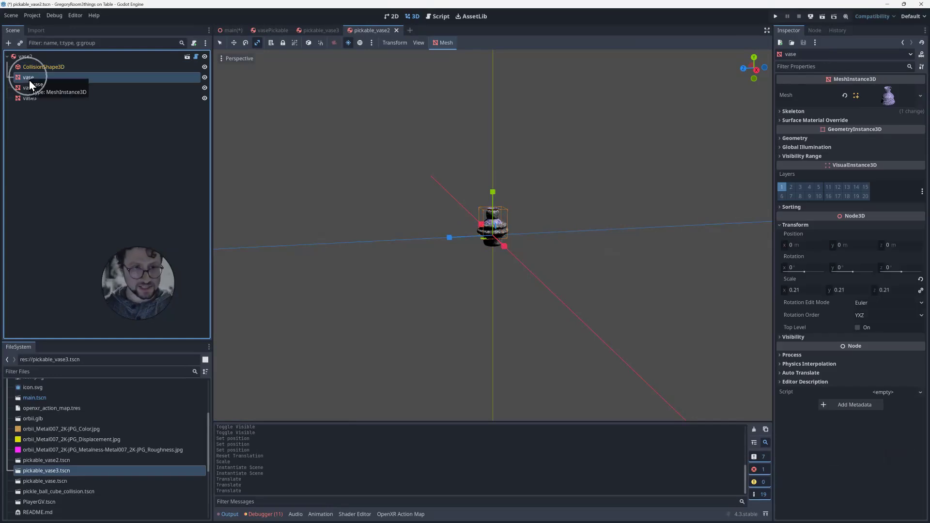
{"action": "key", "text": "Delete"}
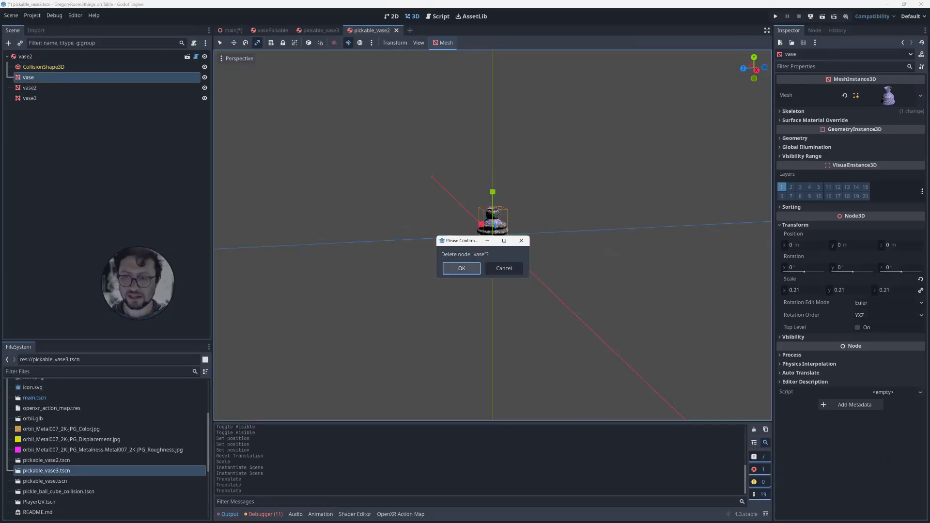
{"action": "key", "text": "Return"}
{"action": "left_click", "coordinate": [29, 88]}
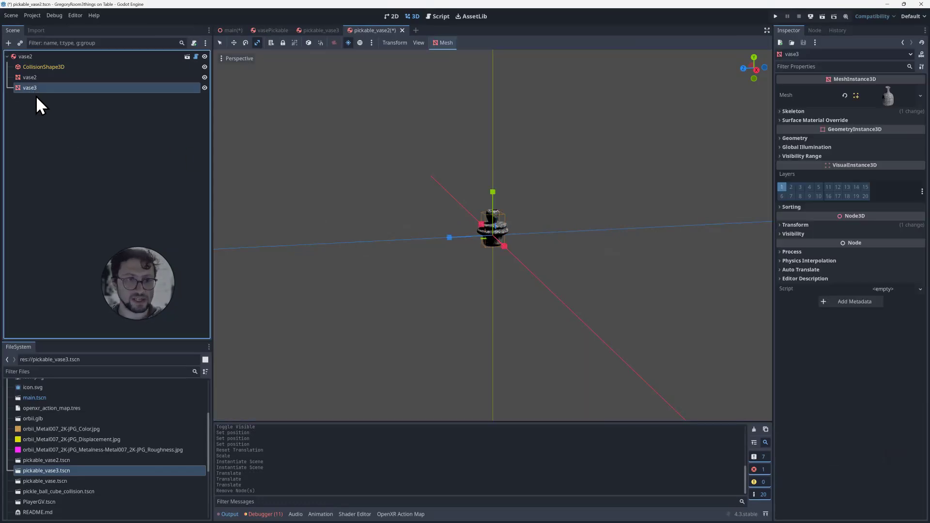
{"action": "key", "text": "Delete"}
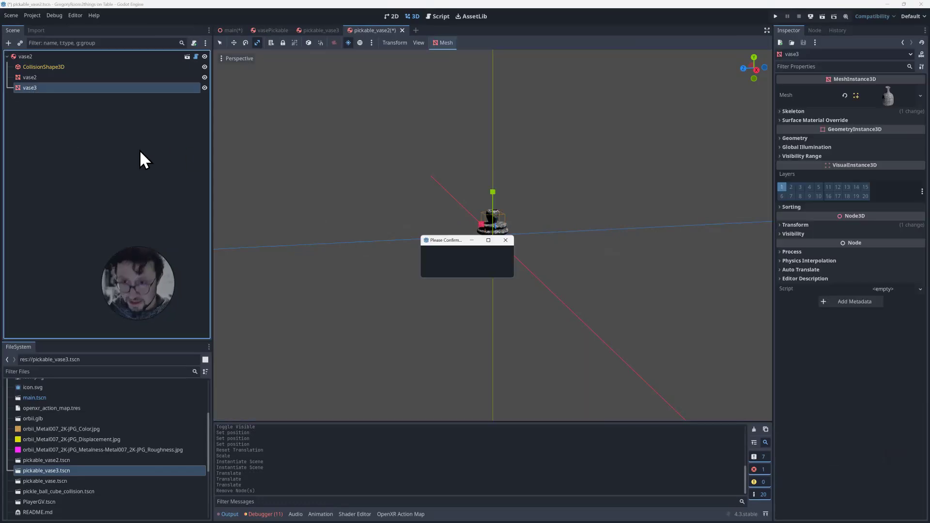
{"action": "key", "text": "Return"}
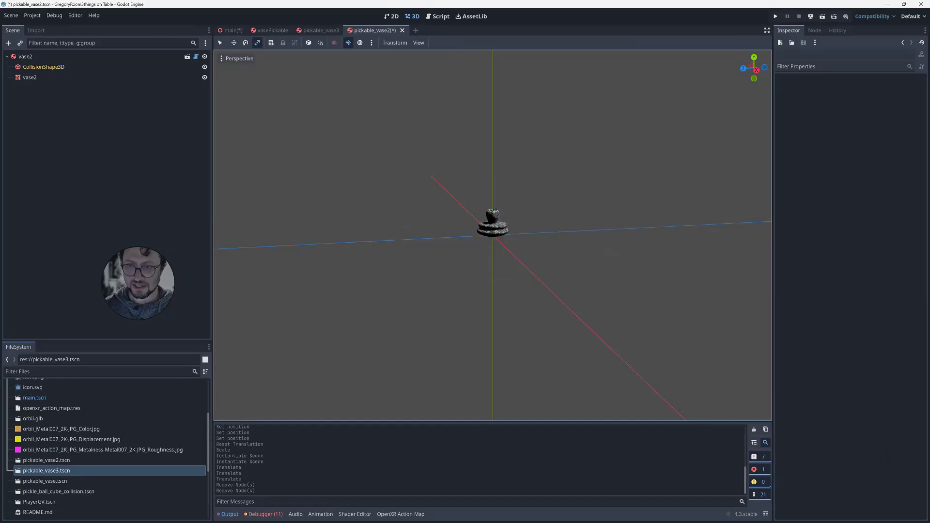
- Check the collision shape around the vase2 mesh, save the pickable_vase2 scene and return to the main scene
{"action": "middle_click_drag", "start_coordinate": [493, 236], "coordinate": [301, 176]}
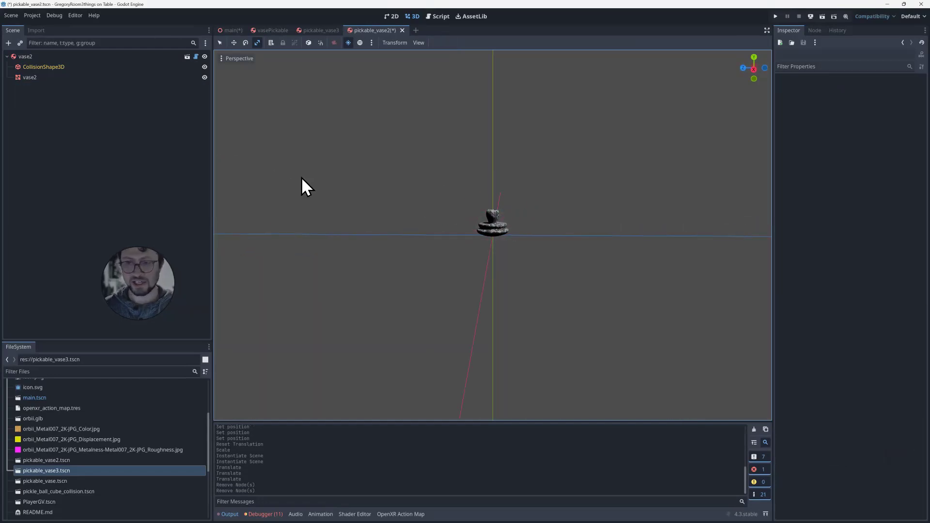
{"action": "left_click", "coordinate": [85, 67]}
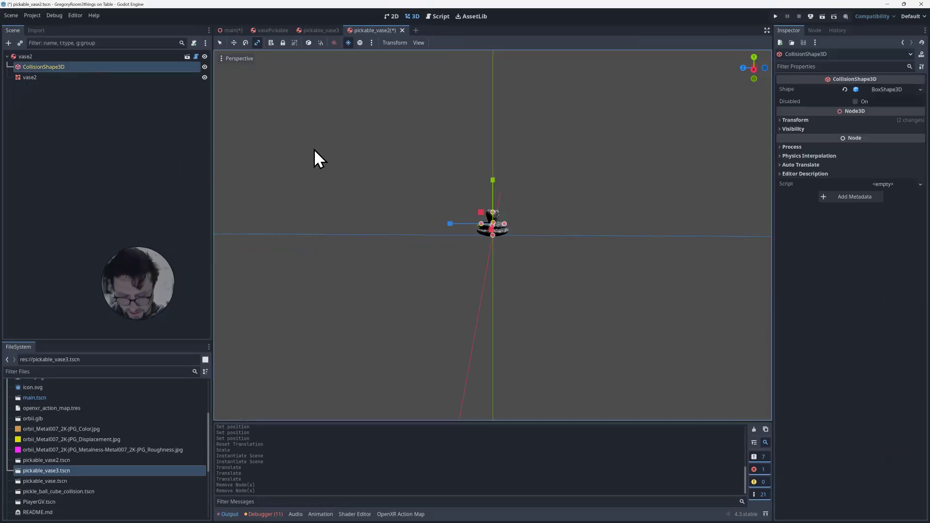
{"action": "key", "text": "ctrl+s"}
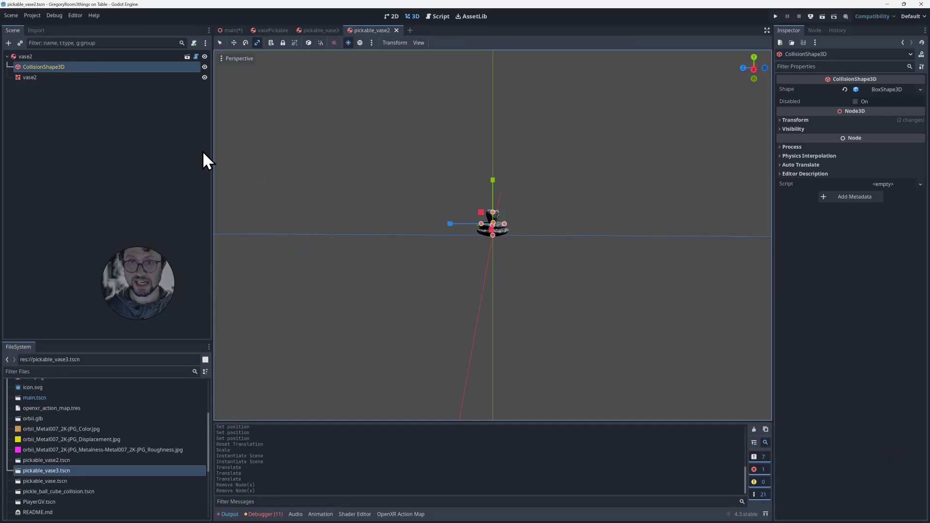
{"action": "left_click", "coordinate": [230, 32]}
{"action": "middle_click_drag", "start_coordinate": [453, 276], "coordinate": [447, 235]}
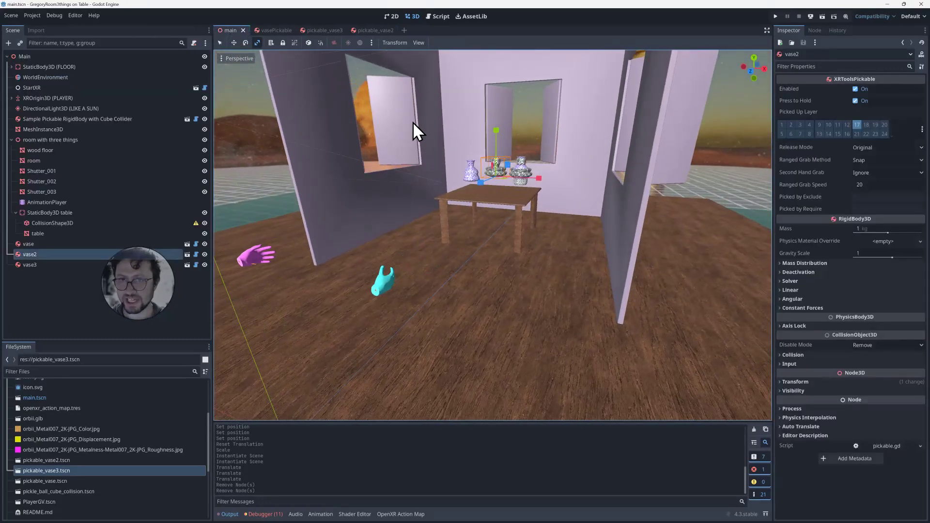
- In the pickable_vase3 scene, delete the extra vase2 and vase meshes, keeping the collision shape and the vase3 mesh
{"action": "left_click", "coordinate": [322, 29]}
{"action": "scroll", "coordinate": [493, 235], "scroll_direction": "up", "scroll_amount": 5}
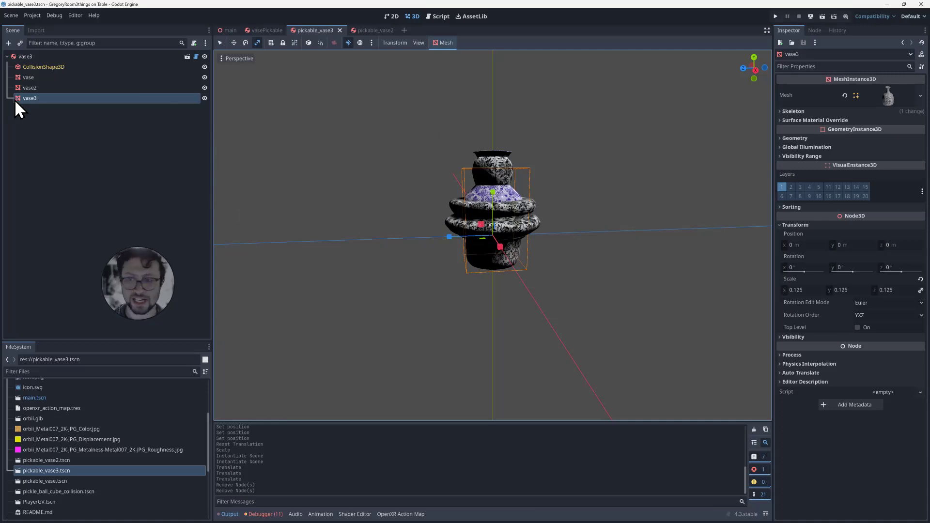
{"action": "left_click", "coordinate": [32, 89]}
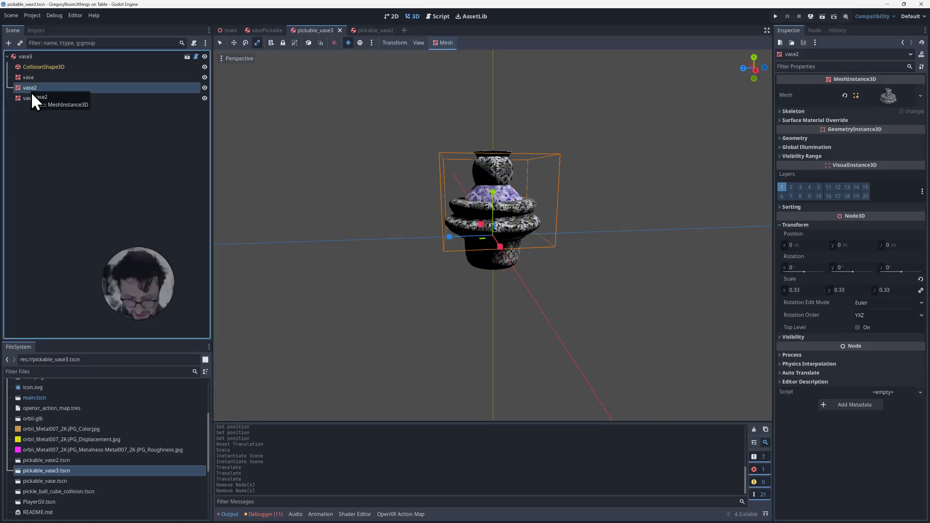
{"action": "key", "text": "Delete"}
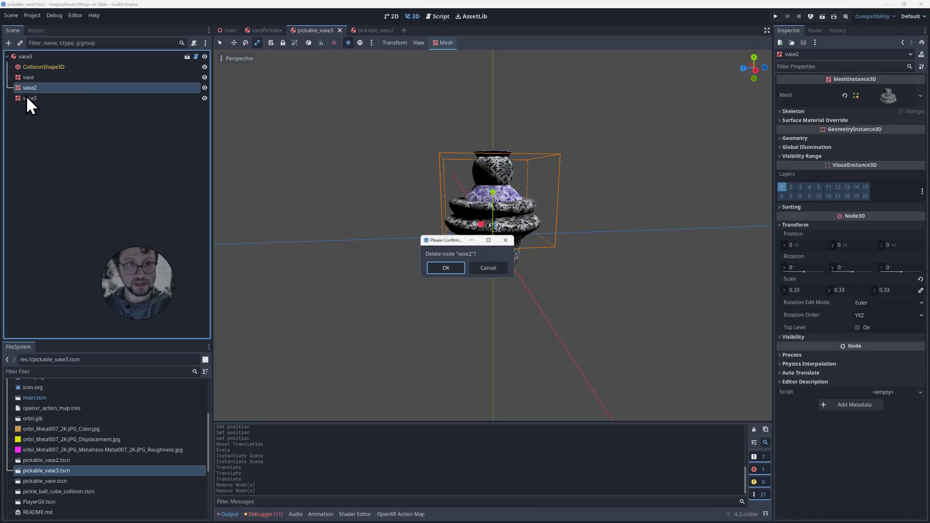
{"action": "left_click", "coordinate": [443, 266]}
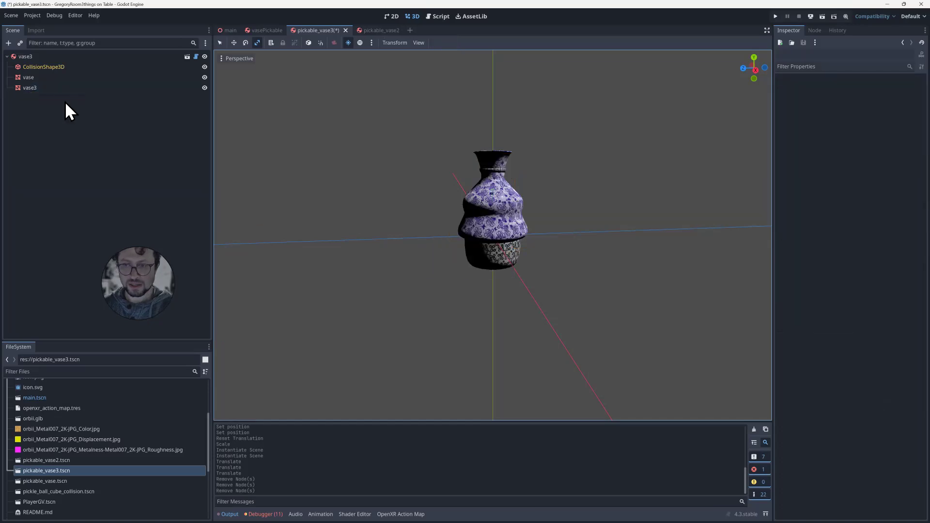
{"action": "left_click", "coordinate": [29, 77]}
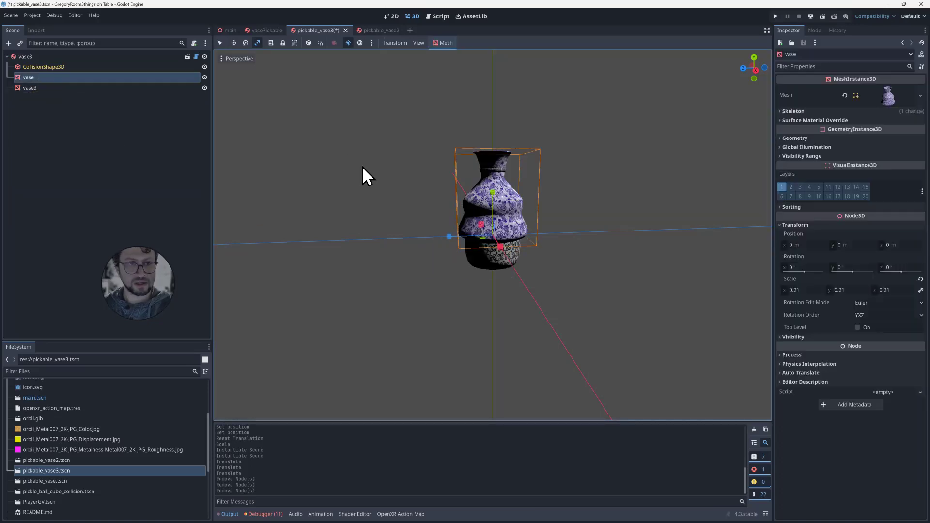
{"action": "key", "text": "Delete"}
{"action": "left_click", "coordinate": [442, 266]}
- Raise the vase3 mesh along the global Y axis by about 0.119 m so its base sits at the origin
{"action": "middle_click_drag", "start_coordinate": [513, 237], "coordinate": [488, 219]}
{"action": "left_click", "coordinate": [491, 227]}
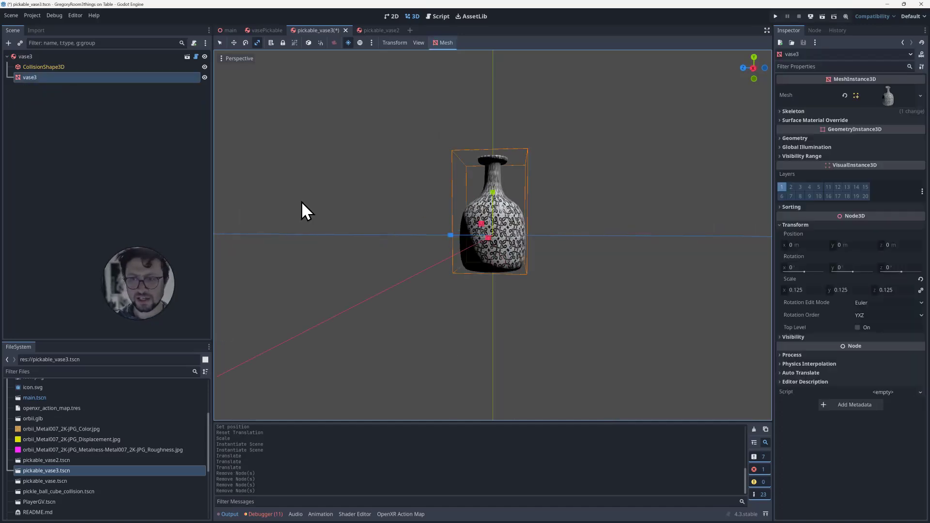
{"action": "middle_click_drag", "start_coordinate": [301, 202], "coordinate": [213, 178]}
{"action": "left_click", "coordinate": [60, 68]}
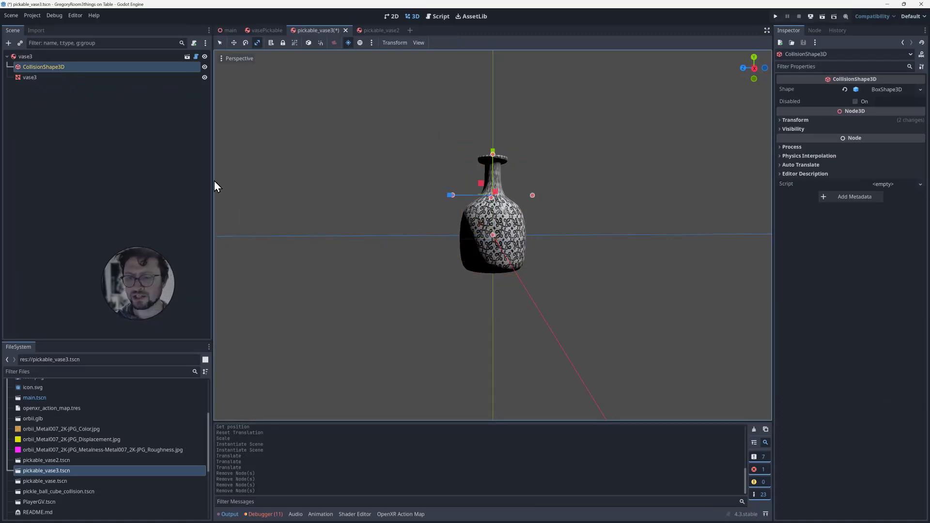
{"action": "left_click", "coordinate": [30, 77]}
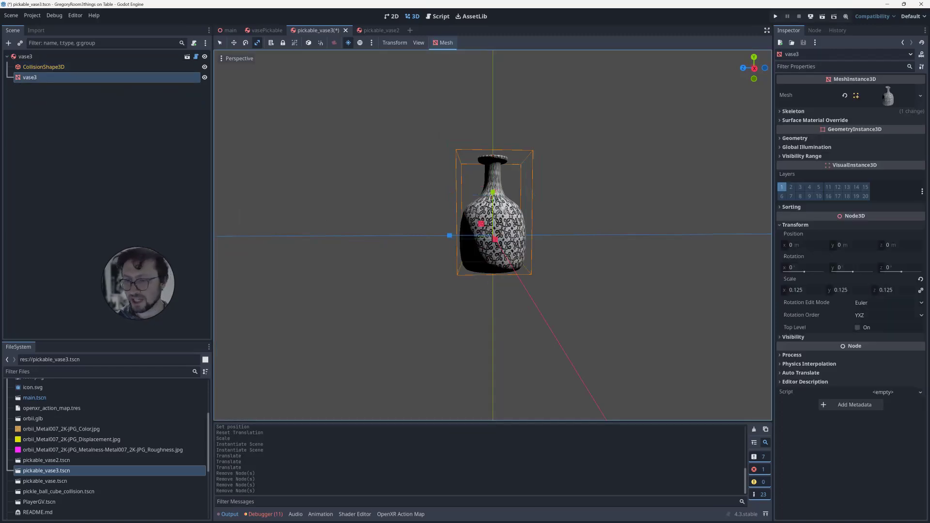
{"action": "key", "text": "g"}
{"action": "key", "text": "y"}
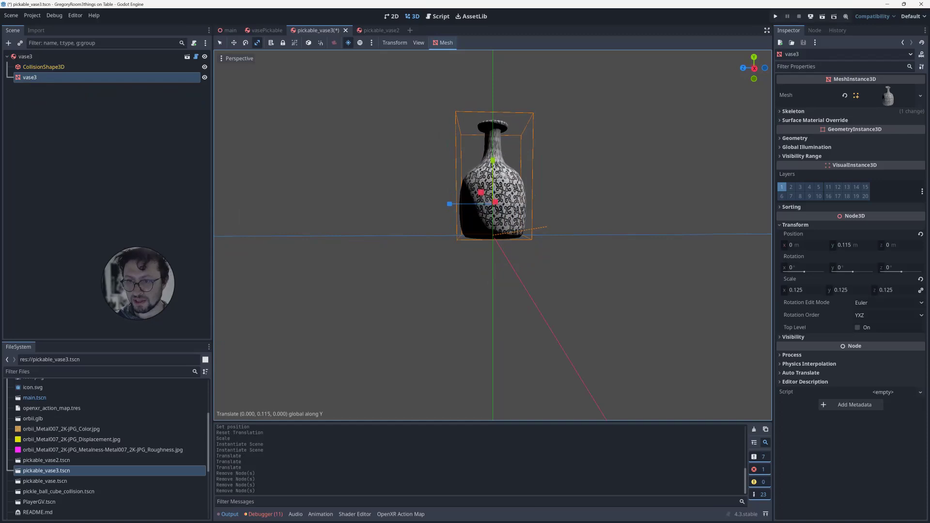
{"action": "key", "text": "Return"}
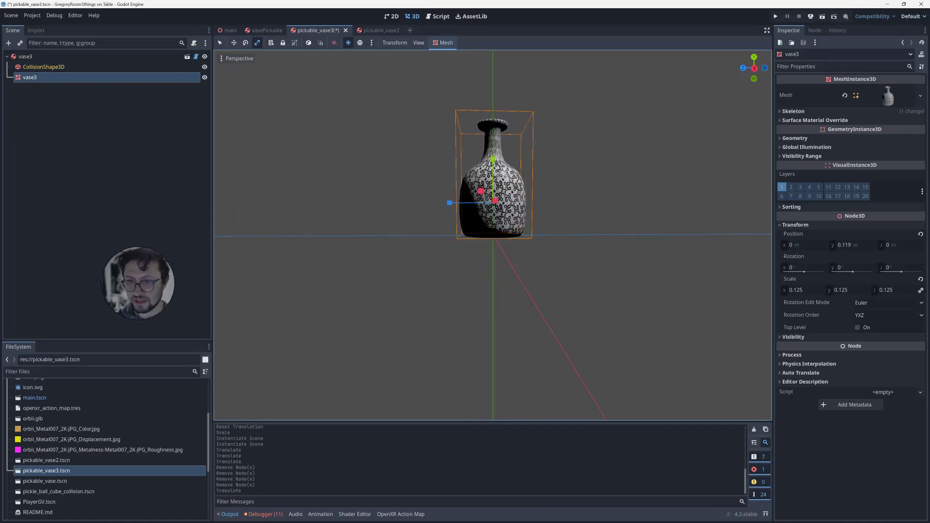
- Check the collision shape against the raised vase3 mesh and save the pickable_vase3 scene
{"action": "left_click", "coordinate": [59, 68]}
{"action": "middle_click_drag", "start_coordinate": [328, 165], "coordinate": [332, 180]}
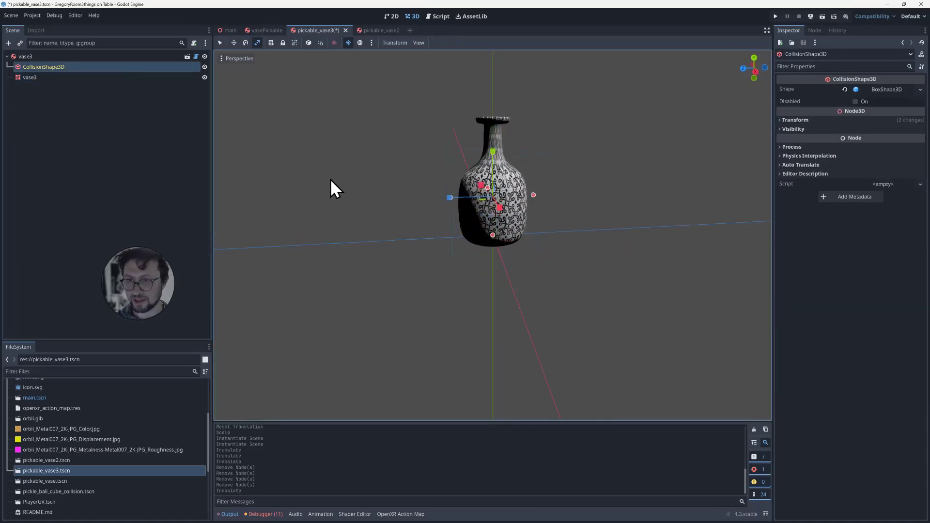
{"action": "key", "text": "ctrl+s"}
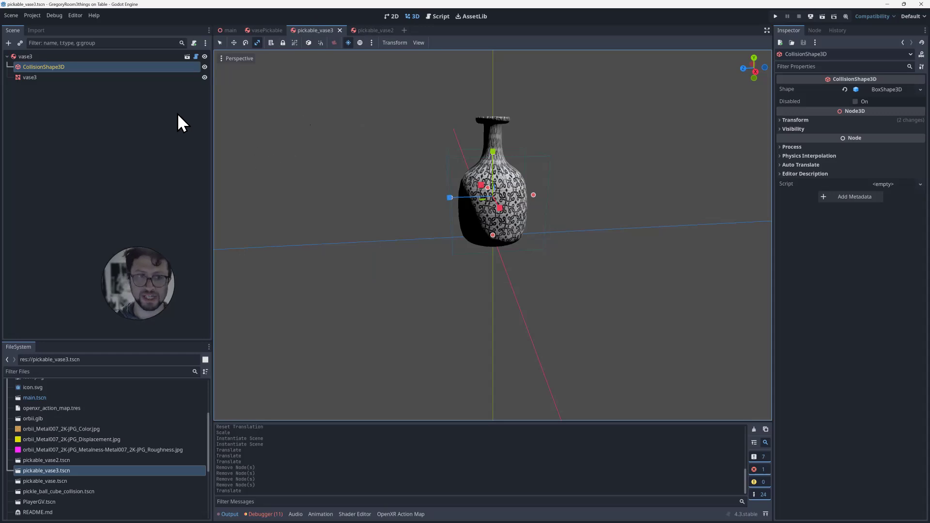
- Return to the main scene, run the project and maximize the game window to test the vases on the table
{"action": "left_click", "coordinate": [230, 31]}
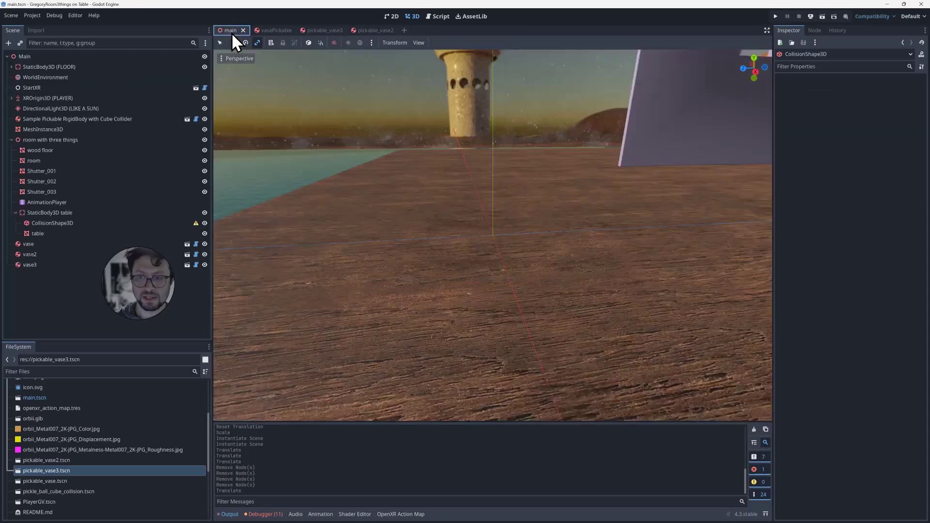
{"action": "middle_click_drag", "start_coordinate": [432, 223], "coordinate": [451, 226]}
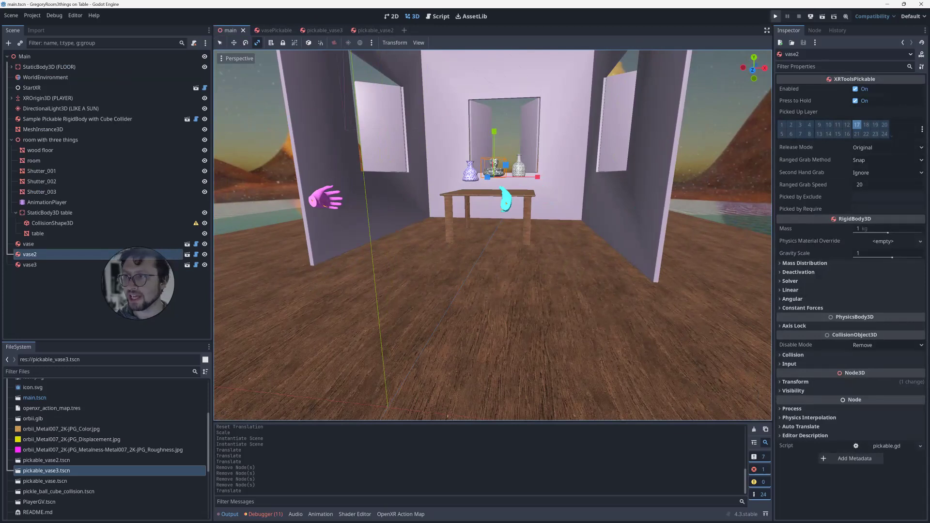
{"action": "left_click", "coordinate": [775, 17]}
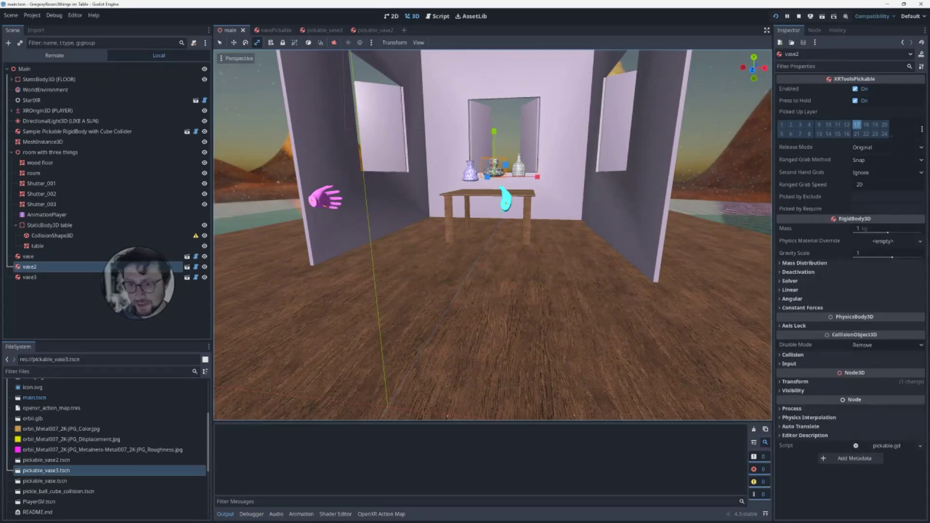
{"action": "key", "text": "Return"}
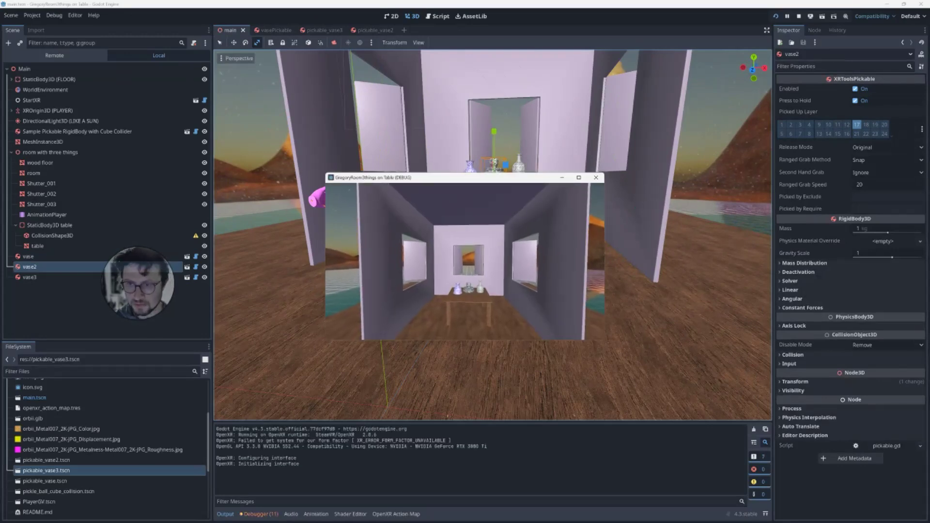
{"action": "key", "text": "super+Up"}
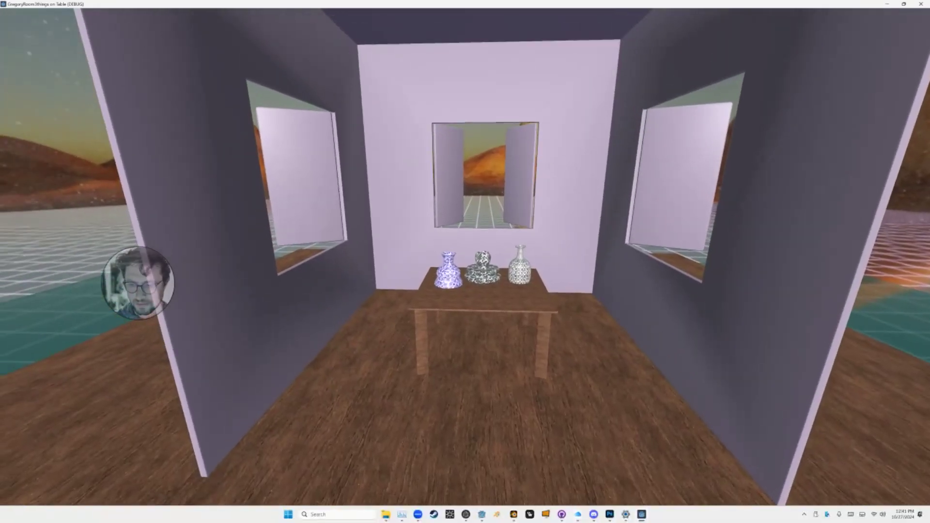
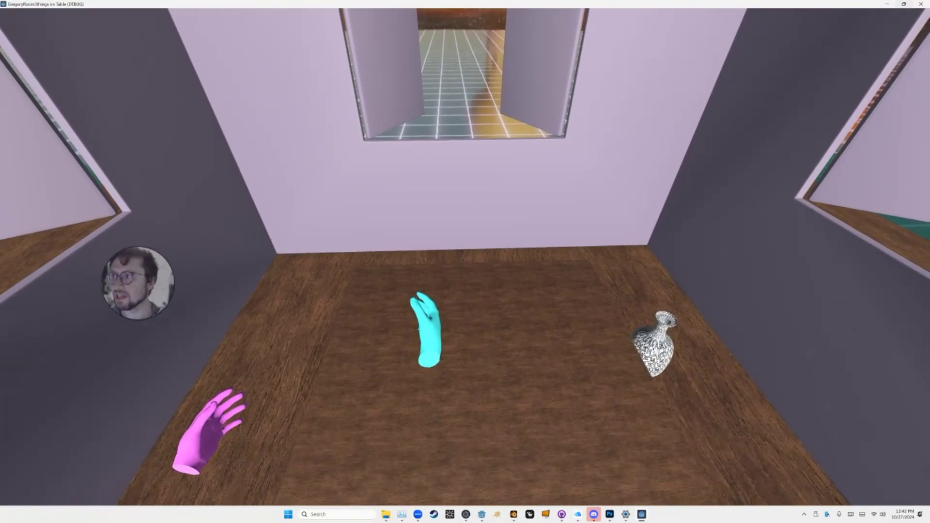
- End the test run by closing the game window and view the whole room and floor in the main scene
{"action": "left_click", "coordinate": [904, 4]}
{"action": "left_click", "coordinate": [596, 177]}
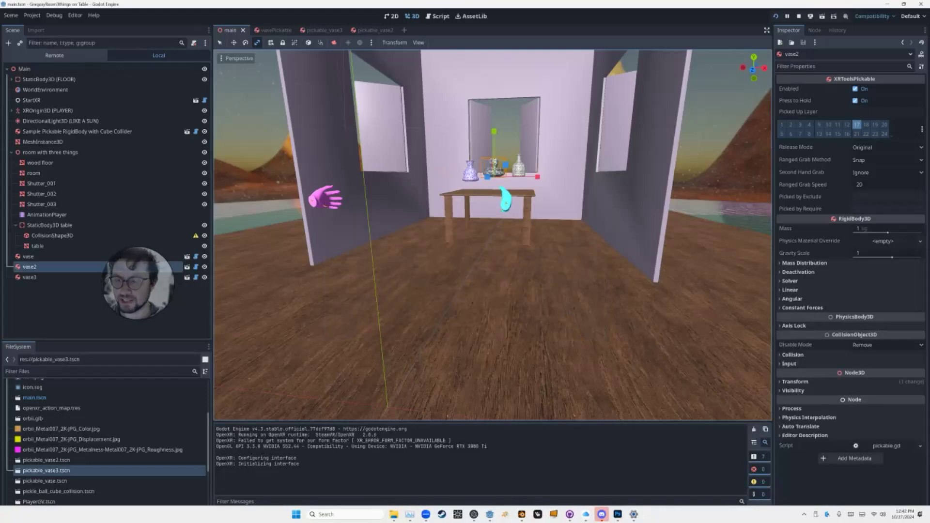
{"action": "scroll", "coordinate": [408, 246], "scroll_direction": "down", "scroll_amount": 12}
{"action": "middle_click_drag", "start_coordinate": [408, 246], "coordinate": [484, 262]}
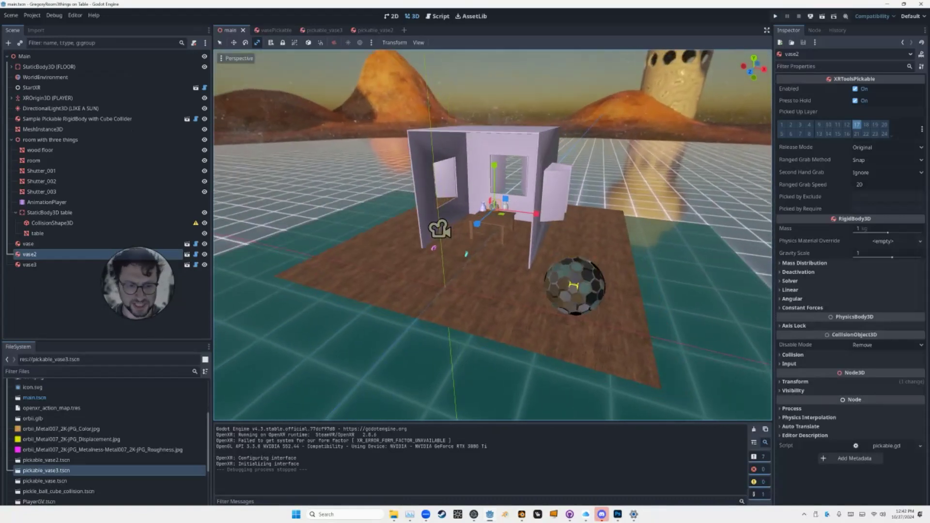
- Close the preview of the output.JPG panorama and select that image among the project files
{"action": "scroll", "coordinate": [106, 441], "scroll_direction": "down", "scroll_amount": 5}
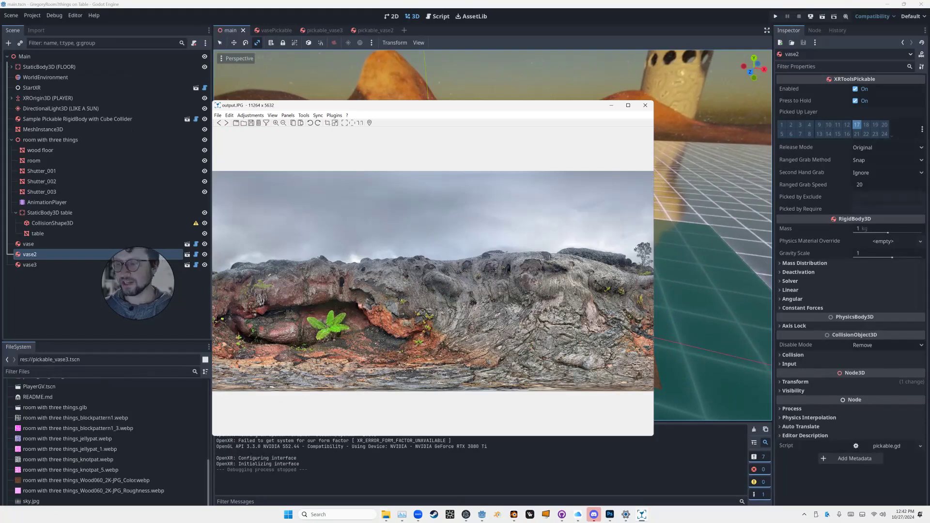
{"action": "left_click", "coordinate": [645, 105]}
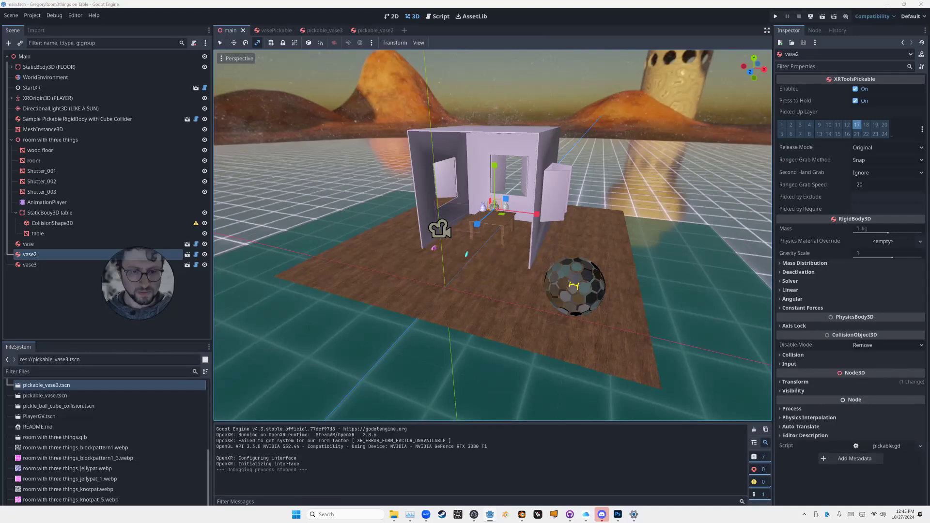
{"action": "scroll", "coordinate": [107, 441], "scroll_direction": "down", "scroll_amount": 2}
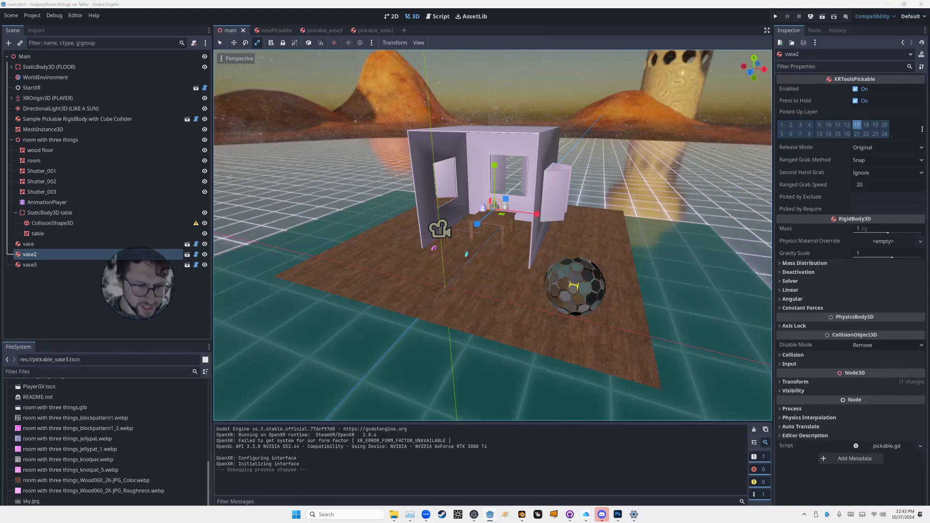
{"action": "scroll", "coordinate": [106, 441], "scroll_direction": "up", "scroll_amount": 4}
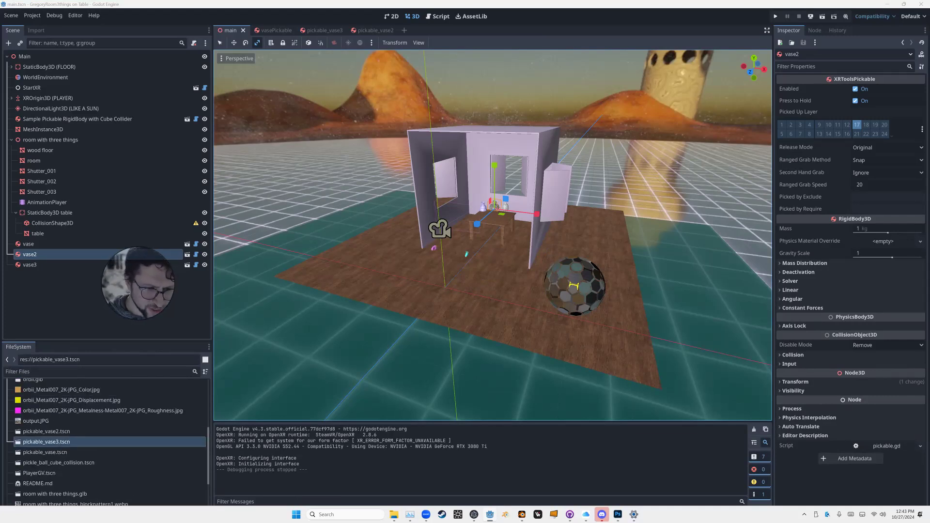
{"action": "left_click", "coordinate": [36, 421]}
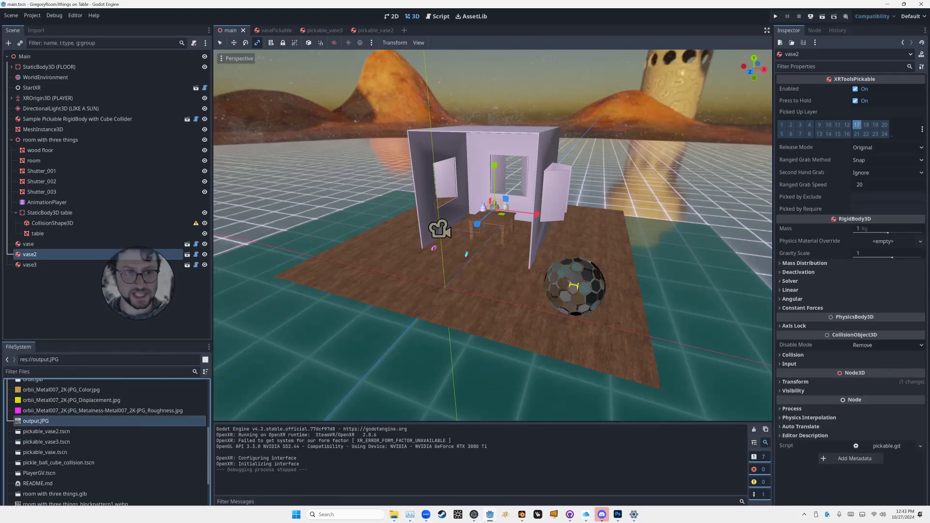
- Open the WorldEnvironment's sky resource and its panorama sky material properties
{"action": "left_click", "coordinate": [31, 70]}
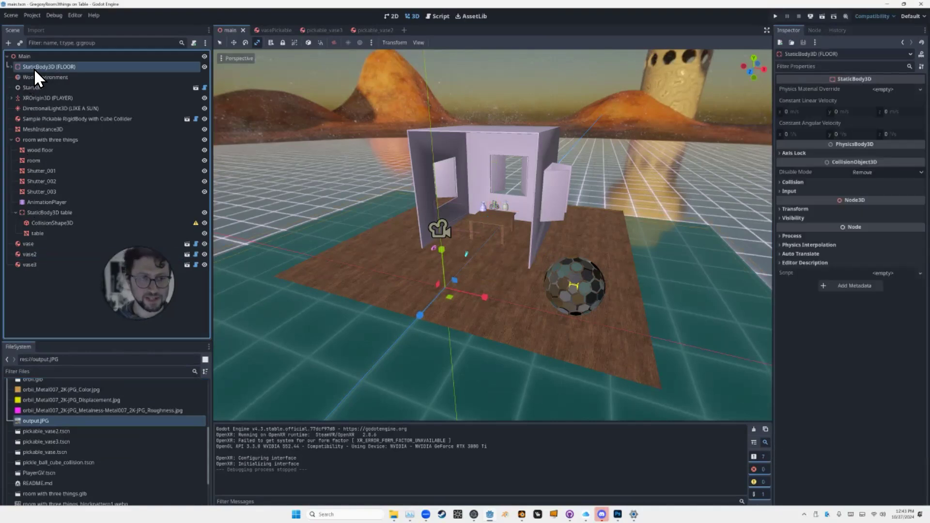
{"action": "left_click", "coordinate": [31, 77]}
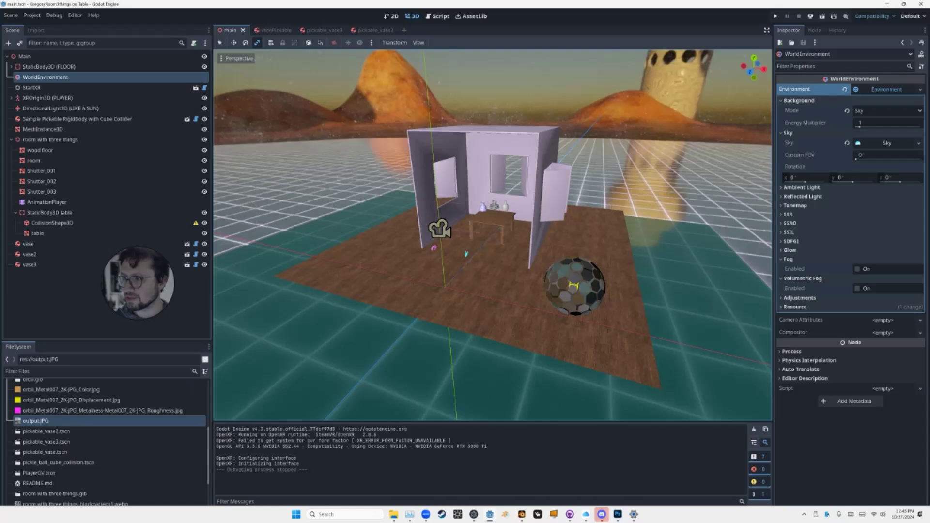
{"action": "left_click", "coordinate": [887, 143]}
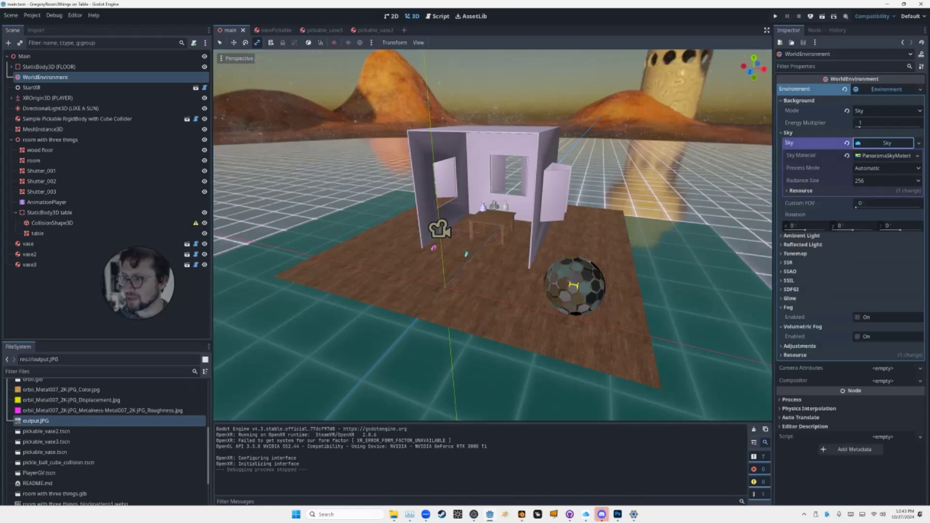
{"action": "left_click", "coordinate": [885, 156]}
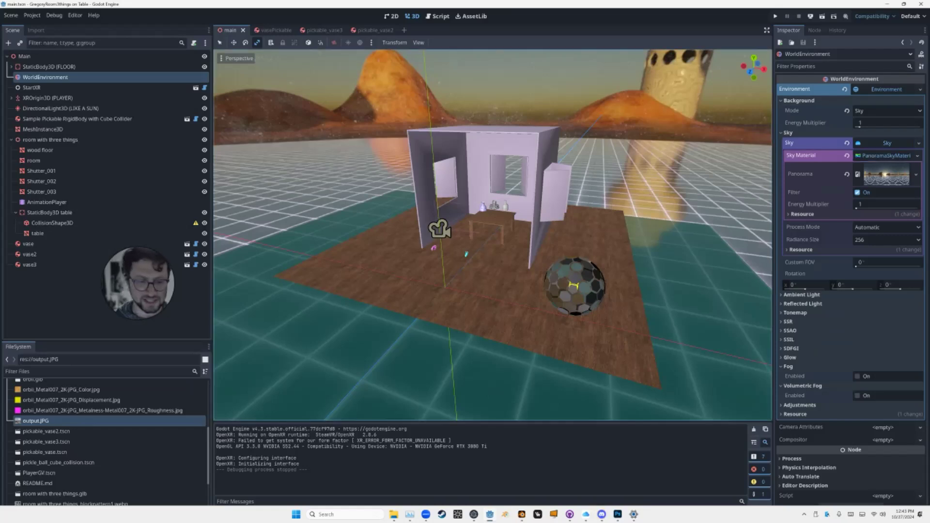
- Assign output.JPG as the panorama of the sky material and look around the scene with the new sky
{"action": "left_click", "coordinate": [36, 421]}
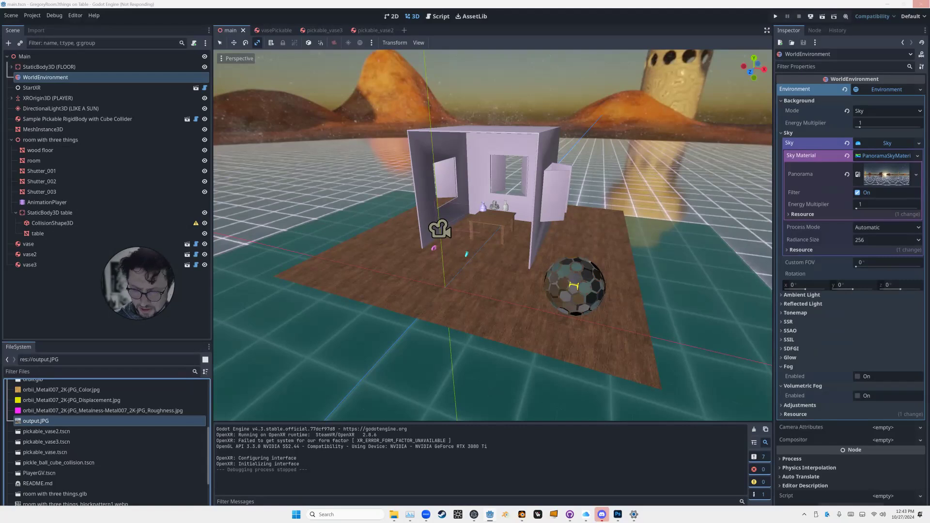
{"action": "left_click", "coordinate": [47, 441]}
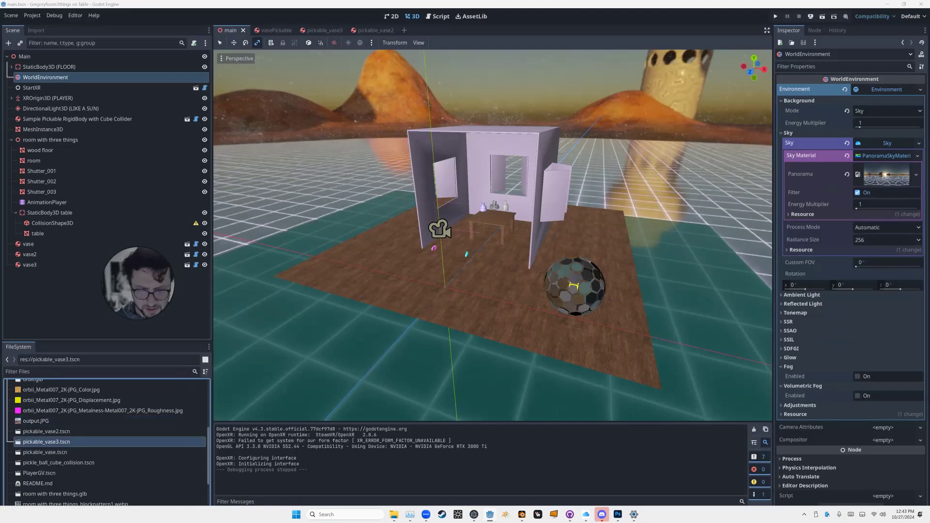
{"action": "key", "text": "XF86MonBrightnessDown"}
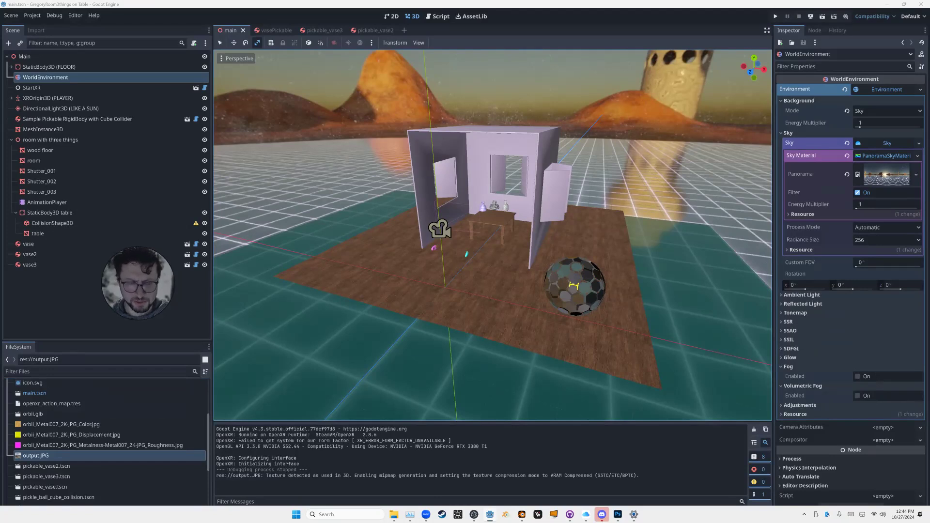
{"action": "left_click", "coordinate": [47, 466]}
{"action": "left_click", "coordinate": [36, 456]}
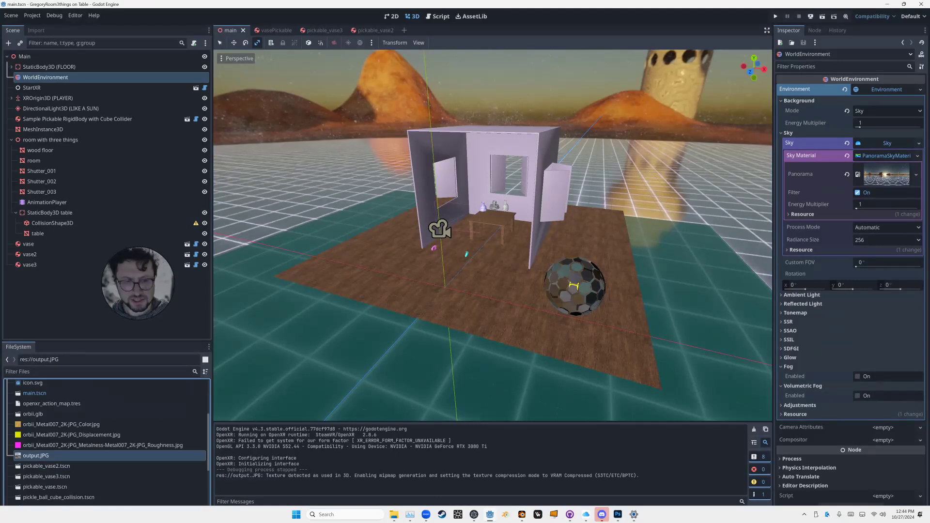
{"action": "left_click_drag", "start_coordinate": [36, 456], "coordinate": [885, 173]}
{"action": "middle_click_drag", "start_coordinate": [451, 206], "coordinate": [751, 206]}
{"action": "middle_click_drag", "start_coordinate": [533, 208], "coordinate": [431, 175]}
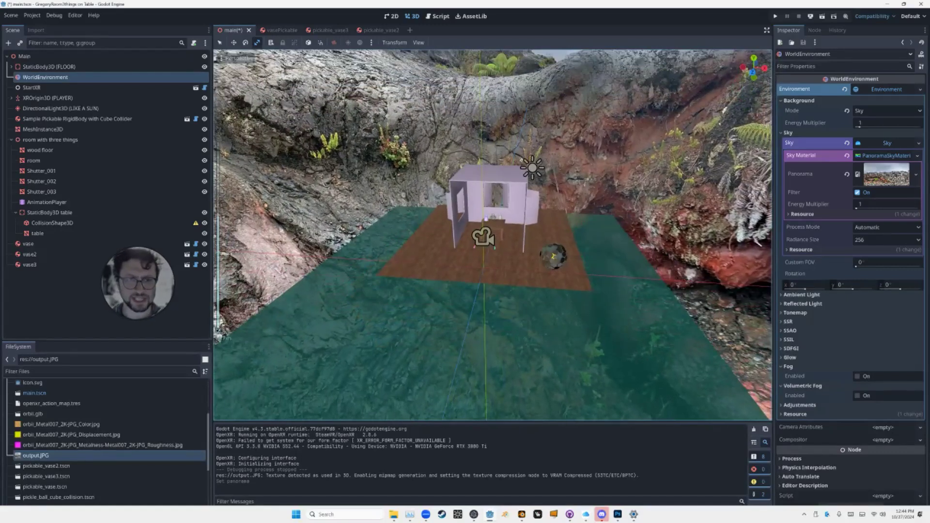
- Examine the import settings, file size and dimensions of output.JPG
{"action": "left_click", "coordinate": [36, 29]}
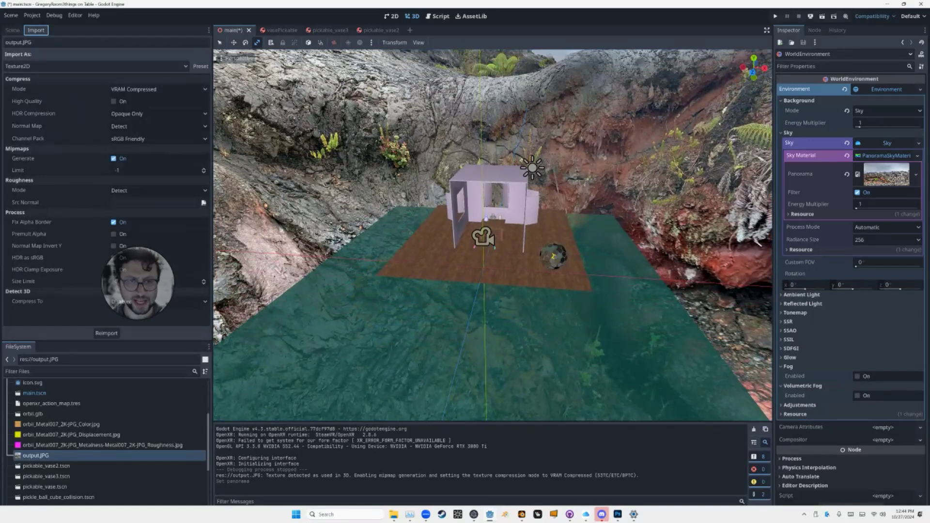
{"action": "scroll", "coordinate": [104, 438], "scroll_direction": "down", "scroll_amount": 2}
{"action": "scroll", "coordinate": [105, 438], "scroll_direction": "up", "scroll_amount": 2}
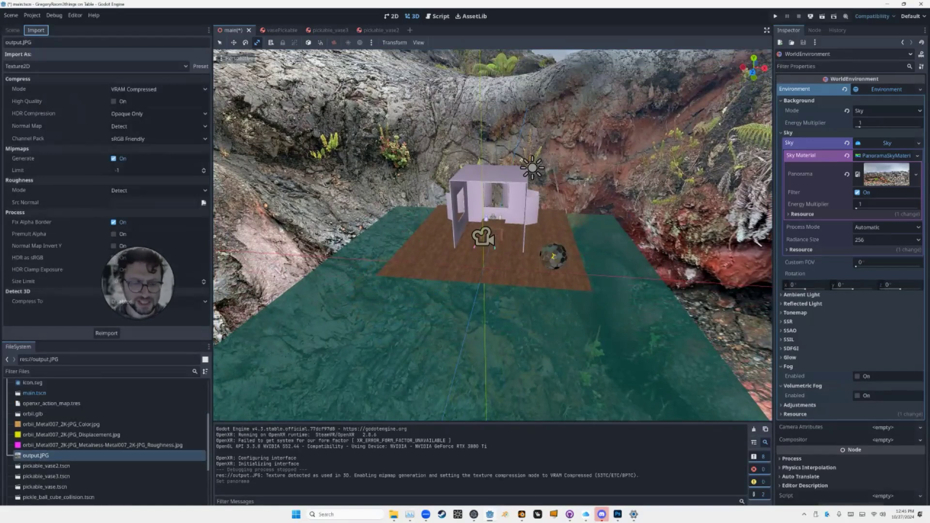
{"action": "scroll", "coordinate": [104, 442], "scroll_direction": "up", "scroll_amount": 5}
{"action": "scroll", "coordinate": [104, 442], "scroll_direction": "down", "scroll_amount": 5}
{"action": "mouse_move", "coordinate": [83, 452]}
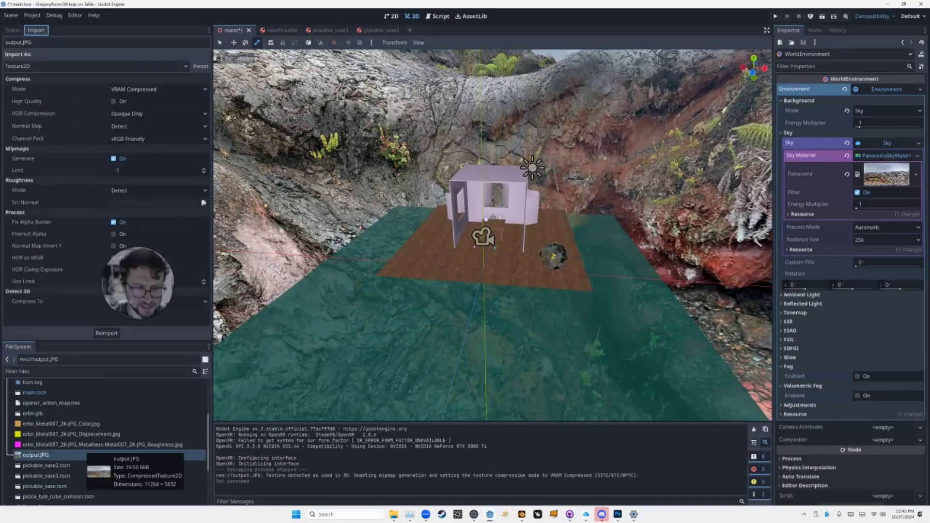
{"action": "scroll", "coordinate": [104, 441], "scroll_direction": "down", "scroll_amount": 4}
{"action": "scroll", "coordinate": [104, 441], "scroll_direction": "up", "scroll_amount": 3}
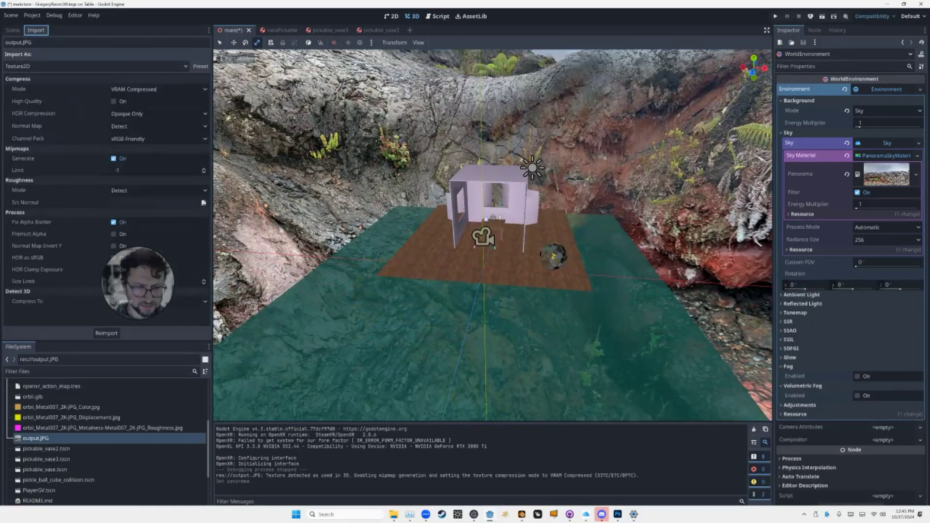
- Compare the import compression modes of the orbii metal textures and the room with three things textures
{"action": "key", "text": "Up"}
{"action": "key", "text": "Up"}
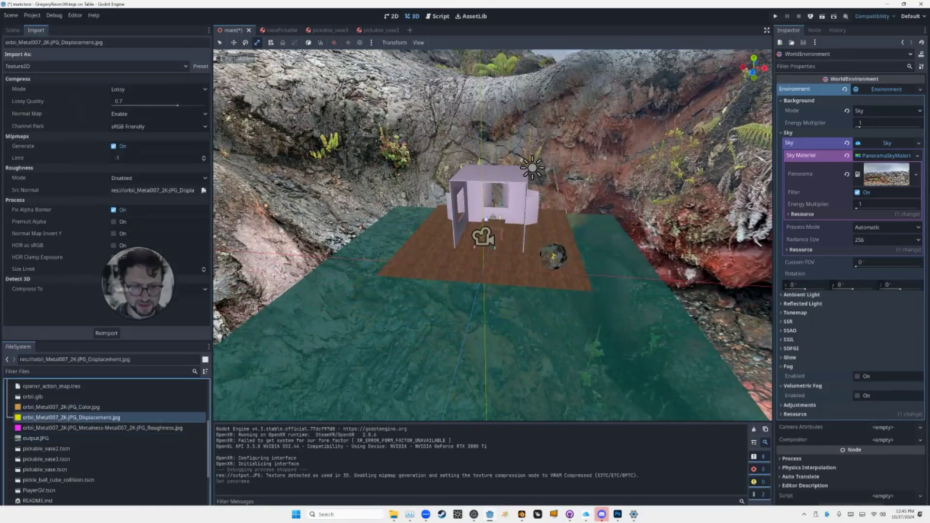
{"action": "key", "text": "Down"}
{"action": "scroll", "coordinate": [104, 441], "scroll_direction": "down", "scroll_amount": 3}
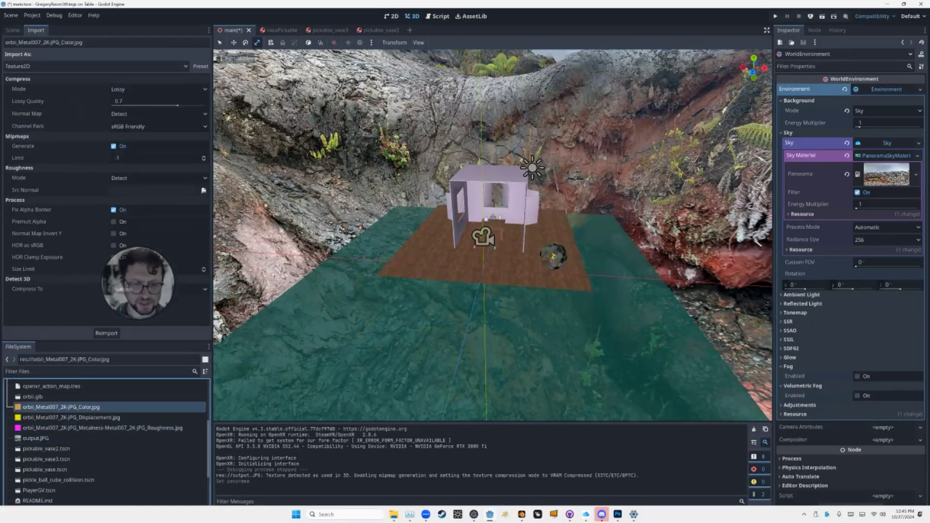
{"action": "scroll", "coordinate": [104, 440], "scroll_direction": "down", "scroll_amount": 3}
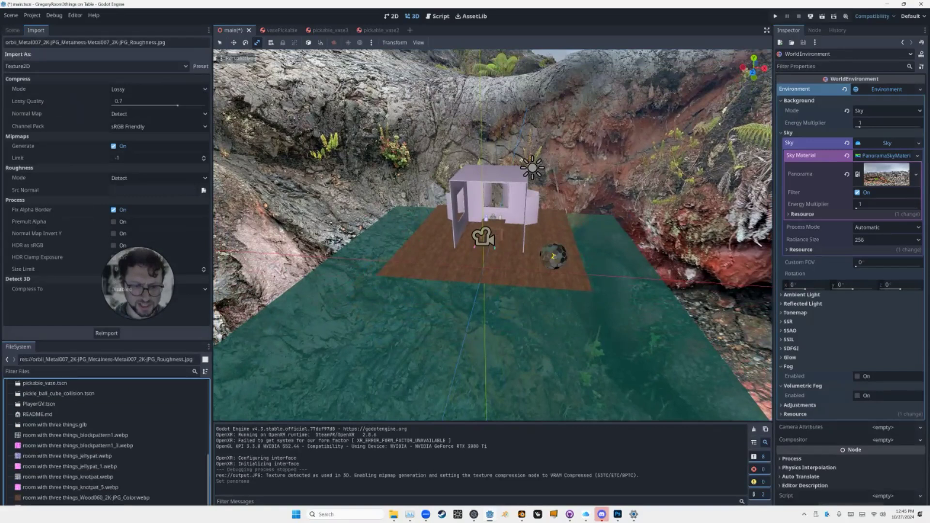
{"action": "left_click", "coordinate": [75, 418]}
{"action": "left_click", "coordinate": [67, 438]}
{"action": "key", "text": "Down"}
{"action": "key", "text": "Down"}
{"action": "key", "text": "Down"}
{"action": "key", "text": "Down"}
{"action": "key", "text": "Down"}
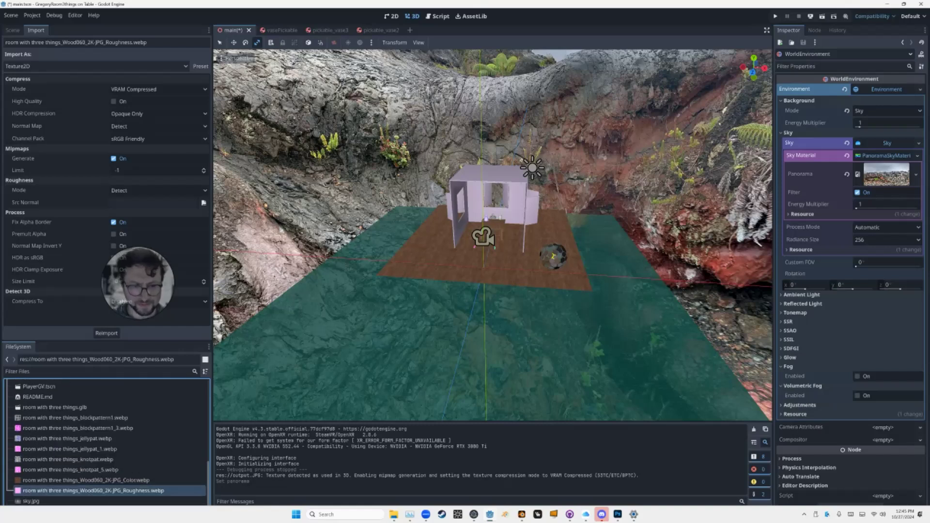
- Set the compression mode of all eight room with three things .webp textures to Lossy and reimport them
{"action": "mouse_move", "coordinate": [61, 427]}
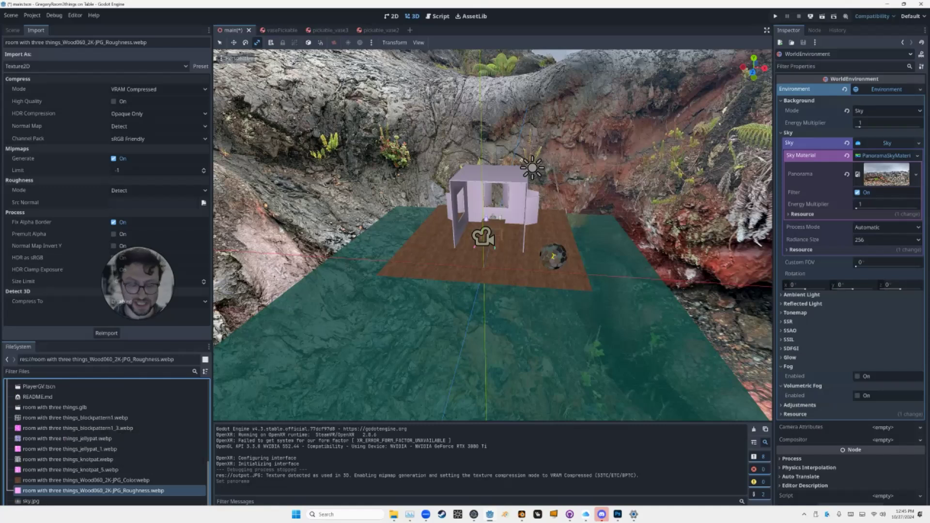
{"action": "left_click", "coordinate": [87, 418], "text": "shift"}
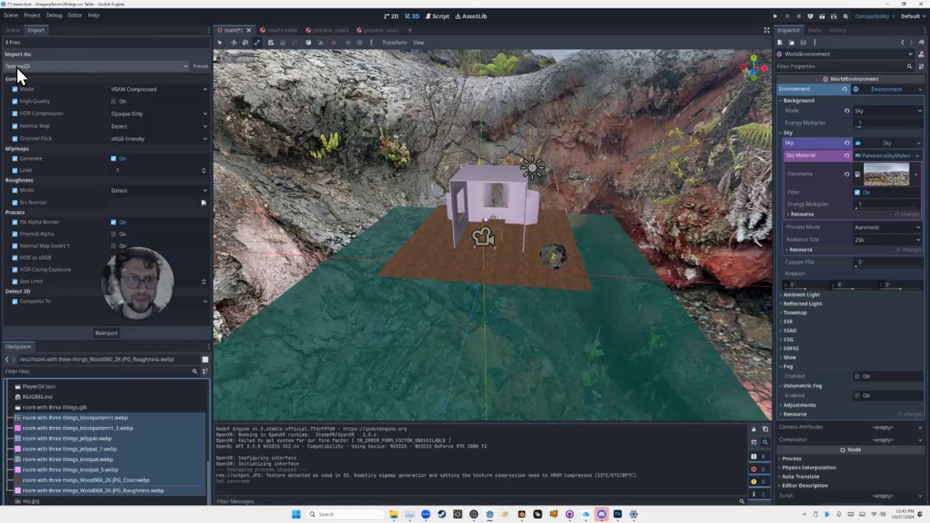
{"action": "left_click", "coordinate": [154, 90]}
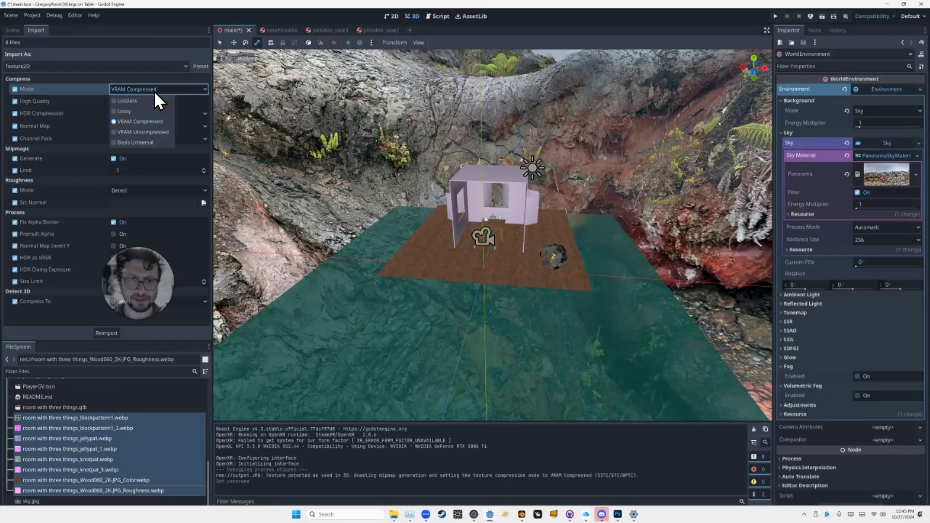
{"action": "left_click", "coordinate": [125, 111]}
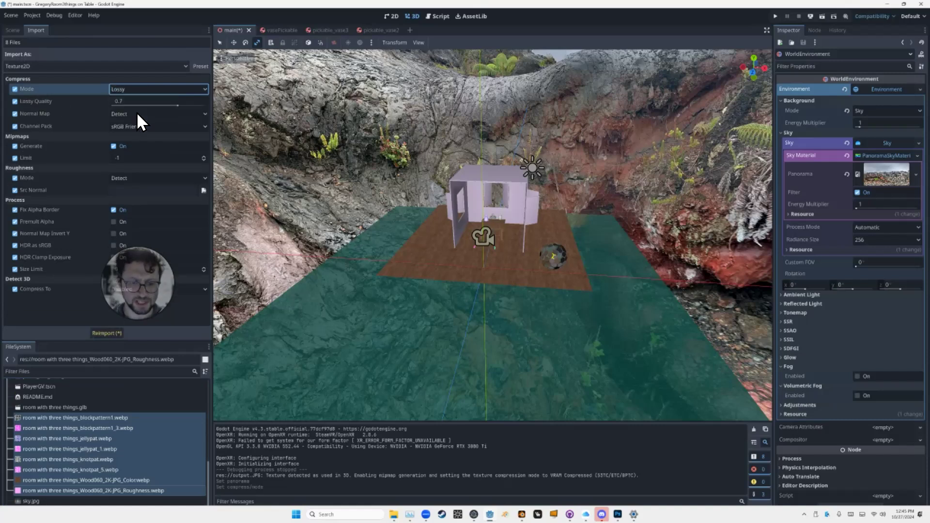
{"action": "left_click", "coordinate": [93, 334]}
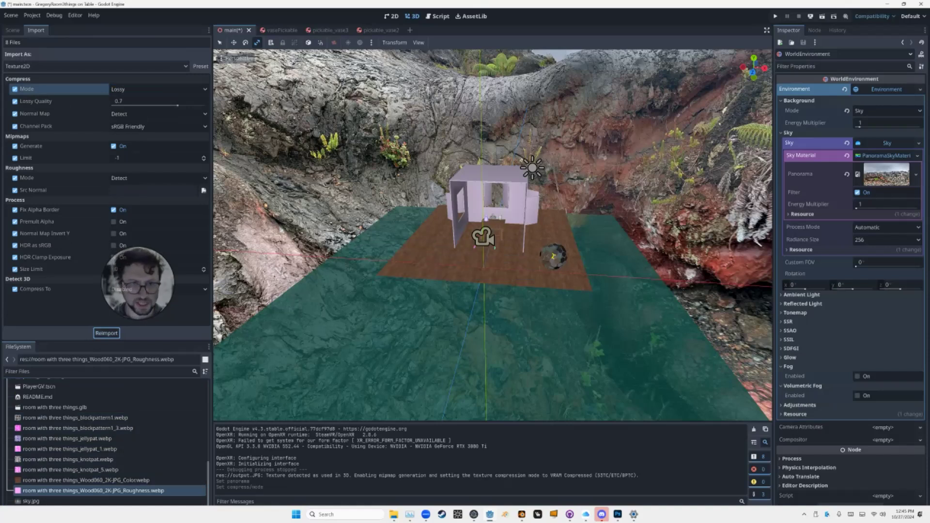
- Check the import compression modes of the reimported room textures and of output.JPG
{"action": "left_click", "coordinate": [86, 480]}
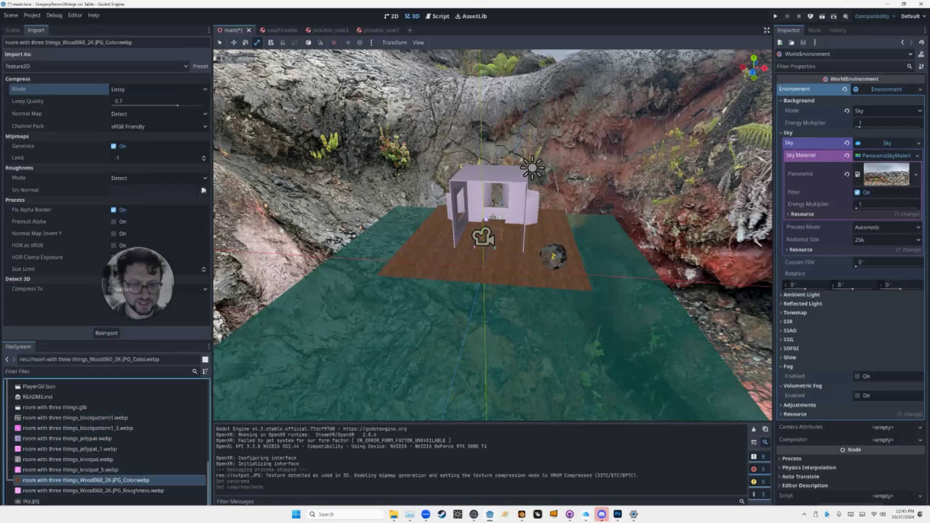
{"action": "key", "text": "Up"}
{"action": "key", "text": "Up"}
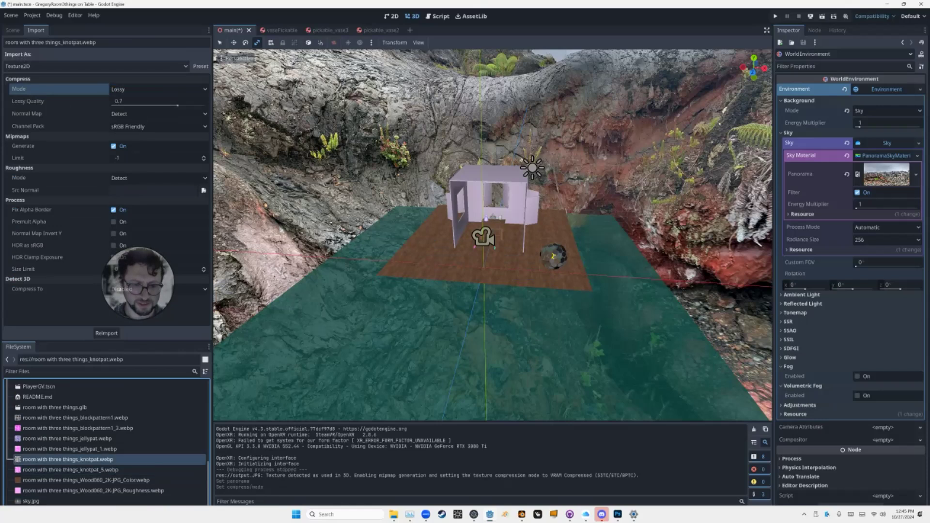
{"action": "key", "text": "Up"}
{"action": "key", "text": "Up"}
{"action": "key", "text": "Up"}
{"action": "key", "text": "Up"}
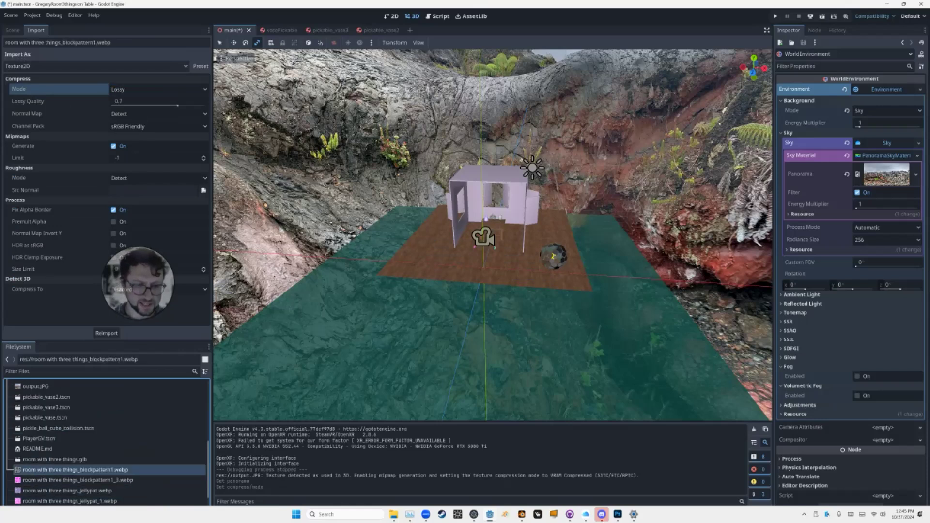
{"action": "scroll", "coordinate": [108, 443], "scroll_direction": "up", "scroll_amount": 2}
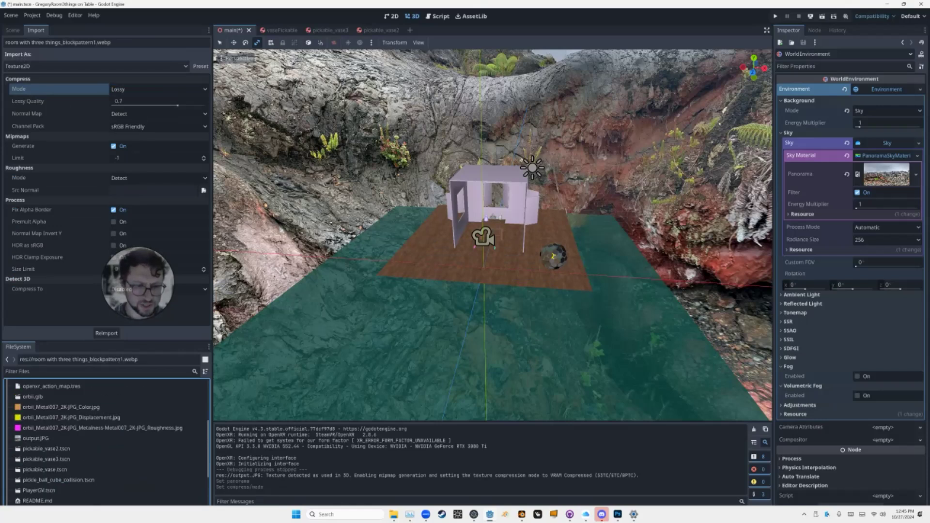
{"action": "left_click", "coordinate": [35, 438]}
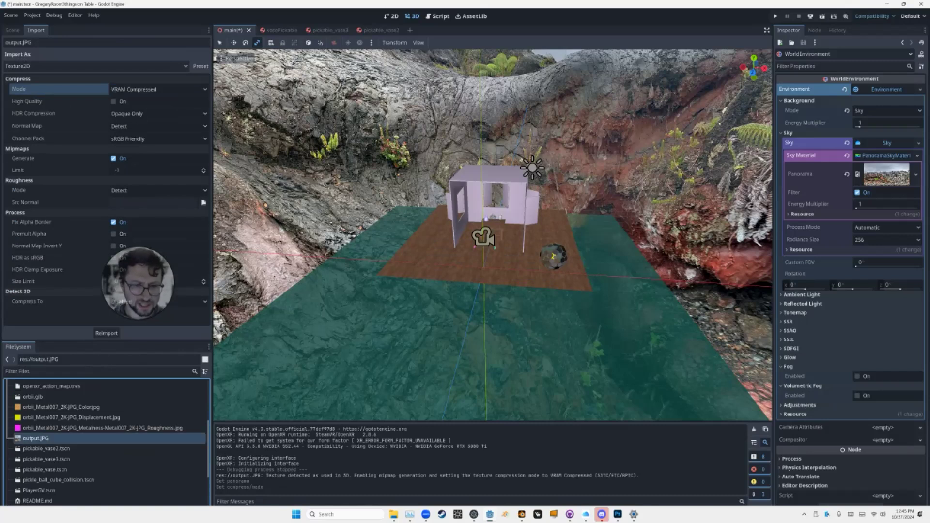
- Check the compression settings of the three orbii metal textures, and reimport output.JPG with its compression mode set to Lossy
{"action": "left_click", "coordinate": [61, 408], "text": "shift"}
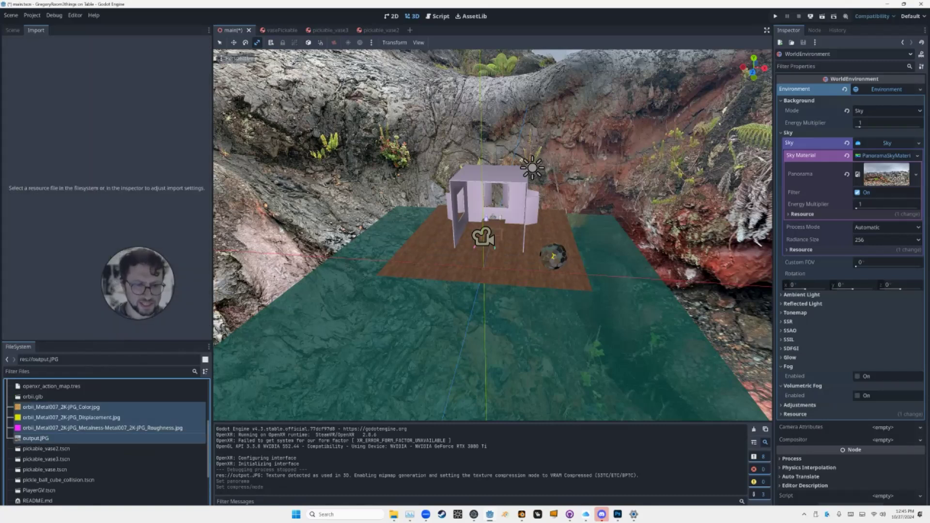
{"action": "left_click", "coordinate": [39, 438]}
{"action": "left_click", "coordinate": [44, 429]}
{"action": "left_click", "coordinate": [58, 408], "text": "shift"}
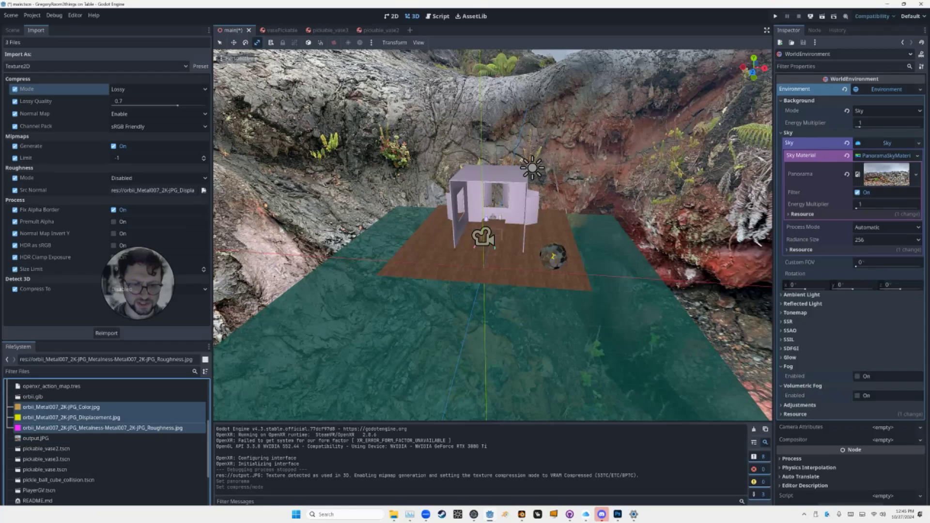
{"action": "left_click", "coordinate": [37, 439]}
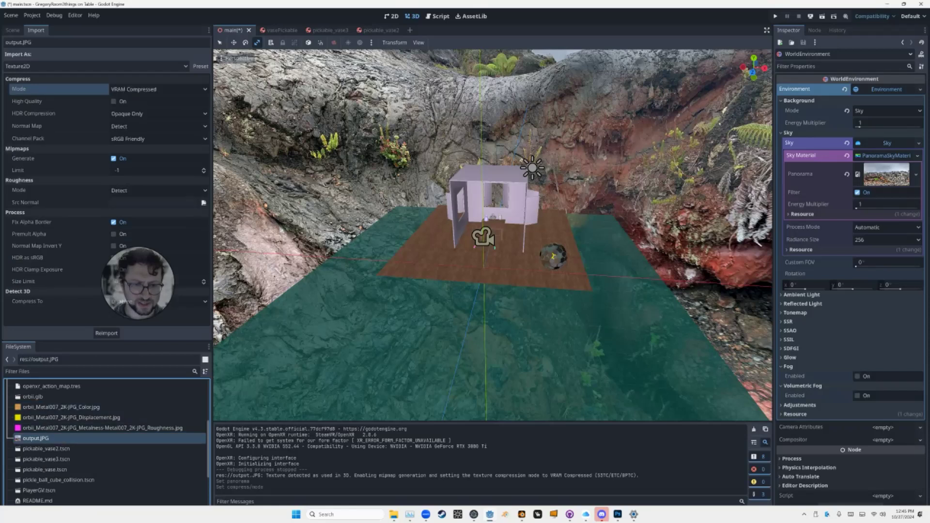
{"action": "left_click", "coordinate": [166, 93]}
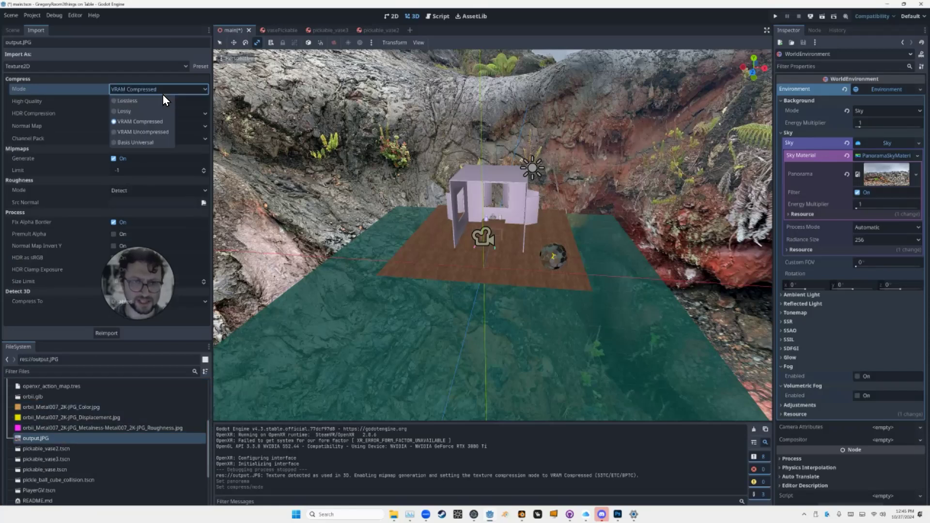
{"action": "left_click", "coordinate": [141, 113]}
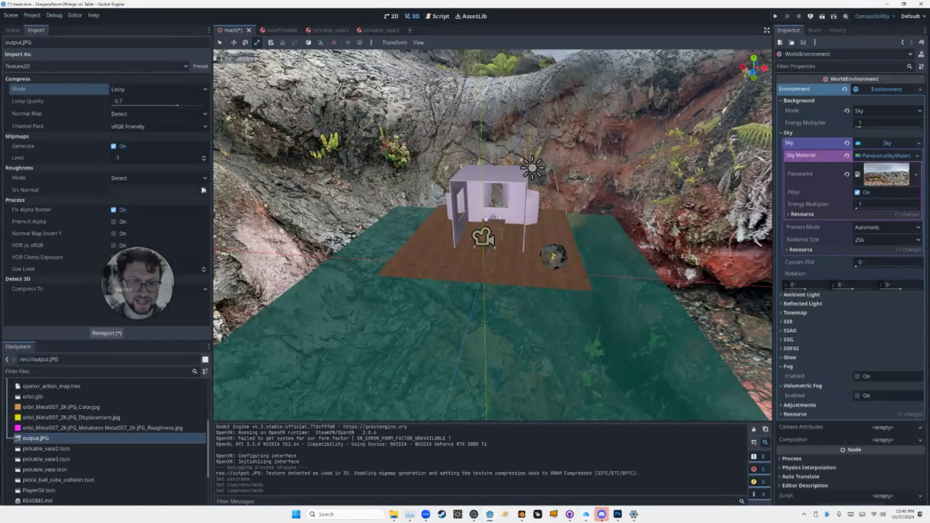
{"action": "left_click", "coordinate": [107, 333]}
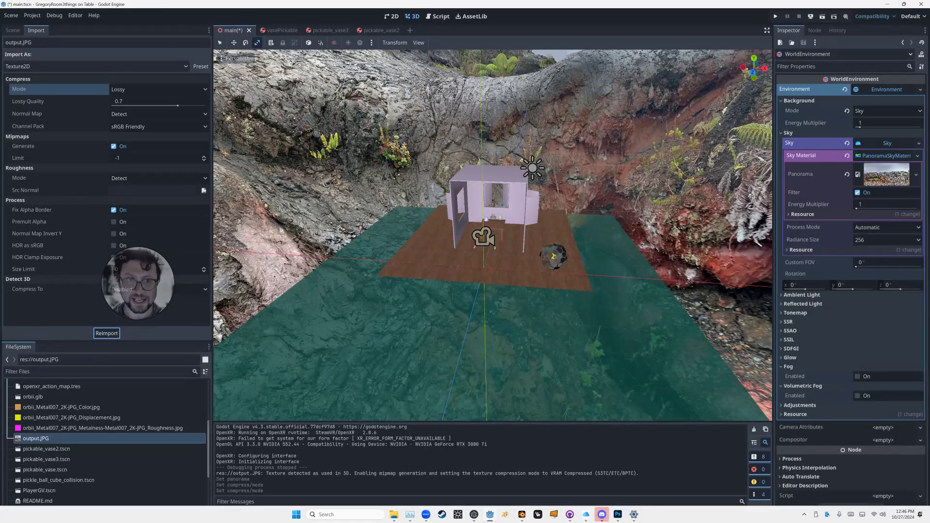
- Inspect the room and the panorama sky in the 3D view to judge the quality of the reimported texture
{"action": "scroll", "coordinate": [106, 441], "scroll_direction": "down", "scroll_amount": 5}
{"action": "scroll", "coordinate": [107, 441], "scroll_direction": "up", "scroll_amount": 5}
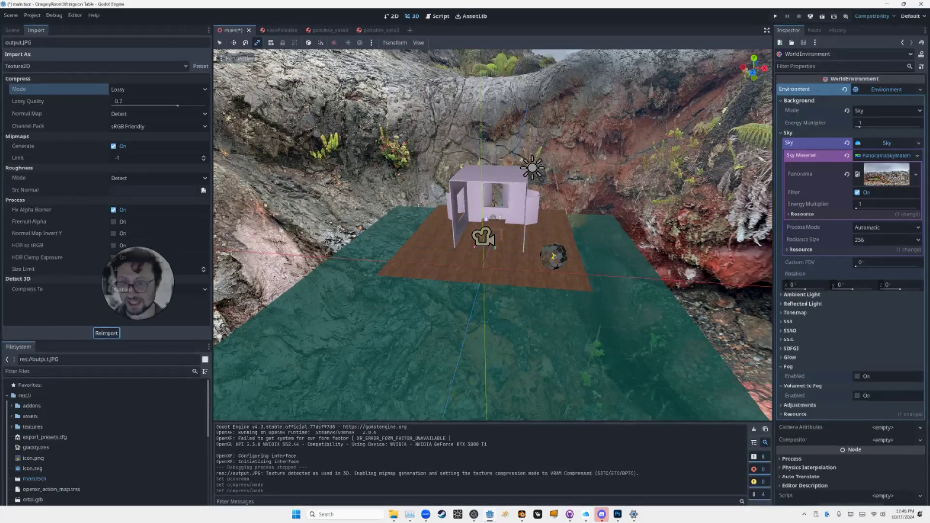
{"action": "middle_click_drag", "start_coordinate": [494, 252], "coordinate": [478, 243]}
{"action": "scroll", "coordinate": [514, 218], "scroll_direction": "down", "scroll_amount": 5}
{"action": "scroll", "coordinate": [514, 218], "scroll_direction": "up", "scroll_amount": 8}
{"action": "scroll", "coordinate": [495, 247], "scroll_direction": "up", "scroll_amount": 3}
{"action": "scroll", "coordinate": [494, 247], "scroll_direction": "down", "scroll_amount": 9}
{"action": "scroll", "coordinate": [478, 242], "scroll_direction": "up", "scroll_amount": 6}
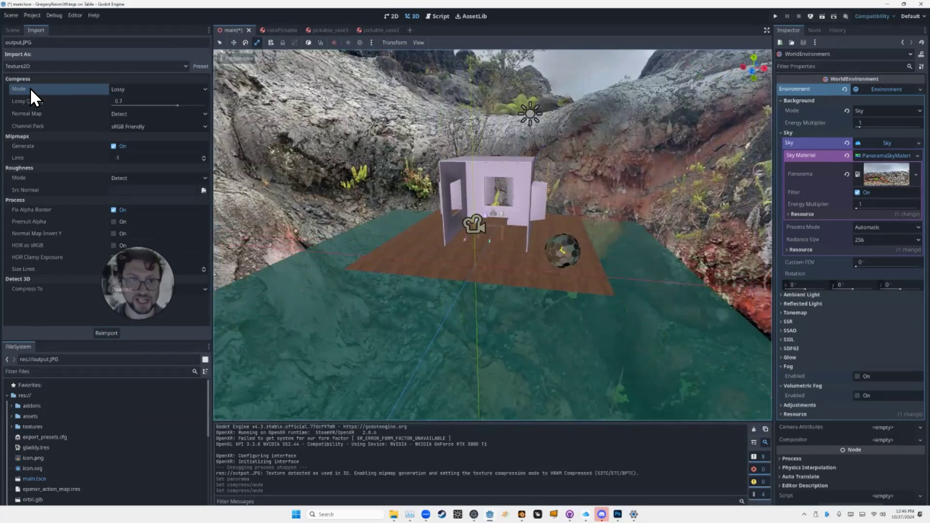
- Set the WebXR export preset's export mode to export all resources in the project
{"action": "left_click", "coordinate": [13, 30]}
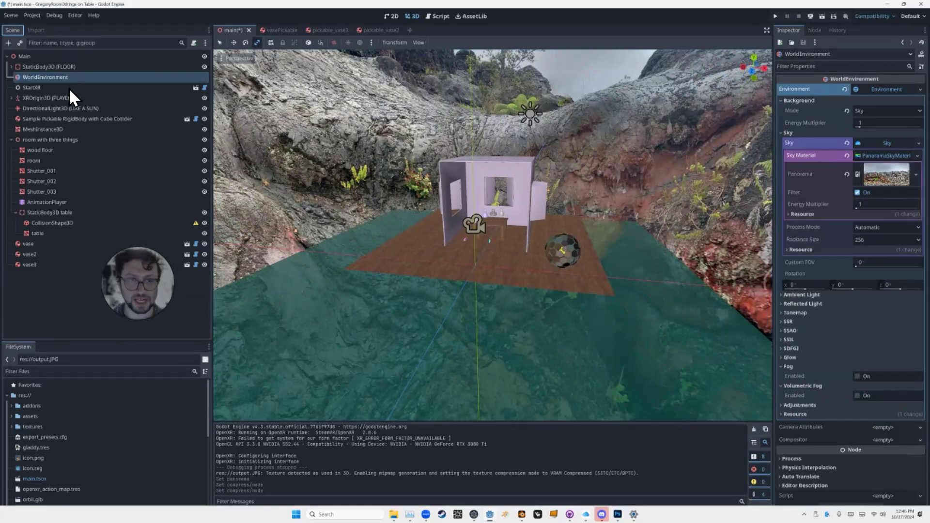
{"action": "left_click", "coordinate": [36, 16]}
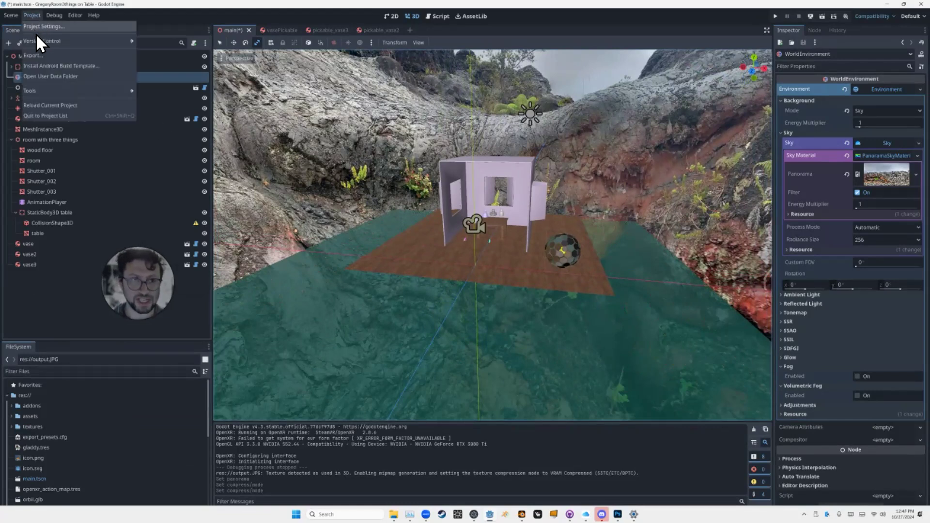
{"action": "left_click", "coordinate": [38, 56]}
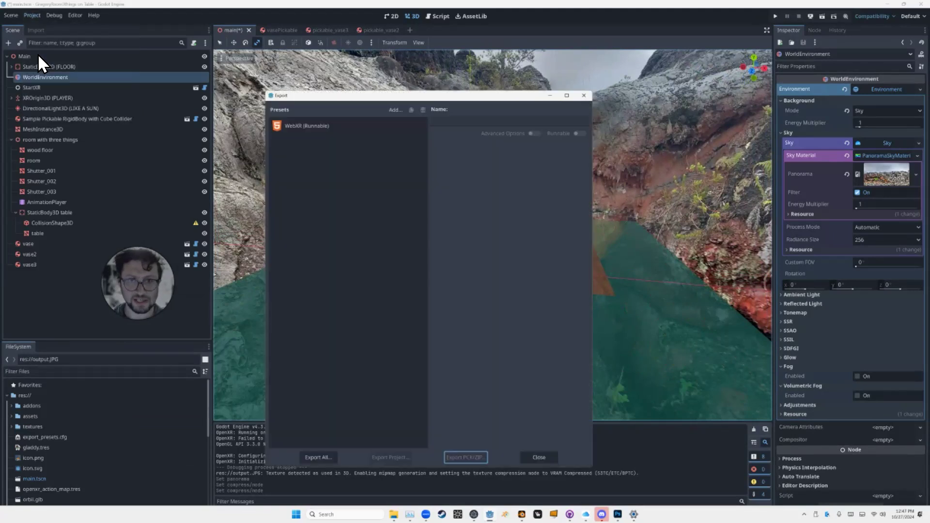
{"action": "left_click", "coordinate": [297, 127]}
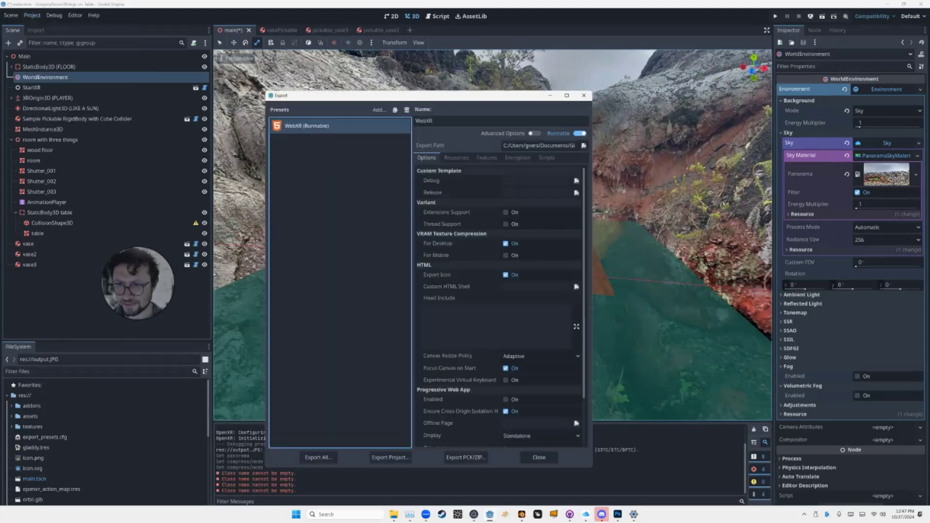
{"action": "left_click", "coordinate": [455, 159]}
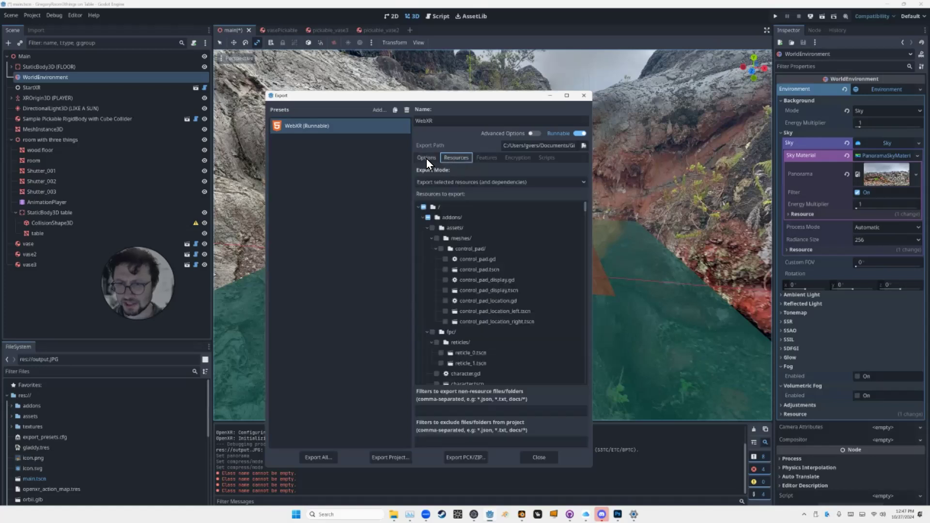
{"action": "left_click", "coordinate": [438, 185]}
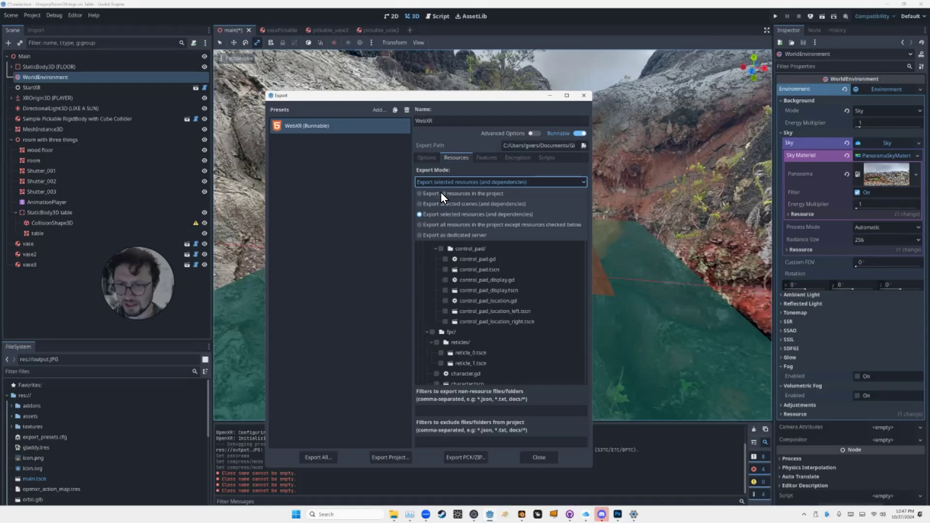
{"action": "left_click", "coordinate": [441, 196]}
{"action": "left_click", "coordinate": [429, 156]}
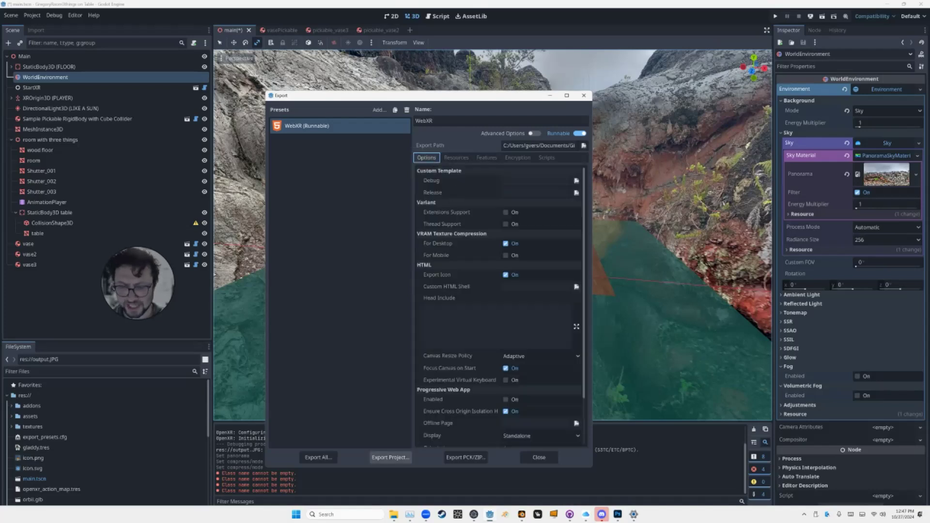
- Export the project without debug as index.html into the GitHub/vrART folder, overwriting the existing file
{"action": "left_click", "coordinate": [390, 458]}
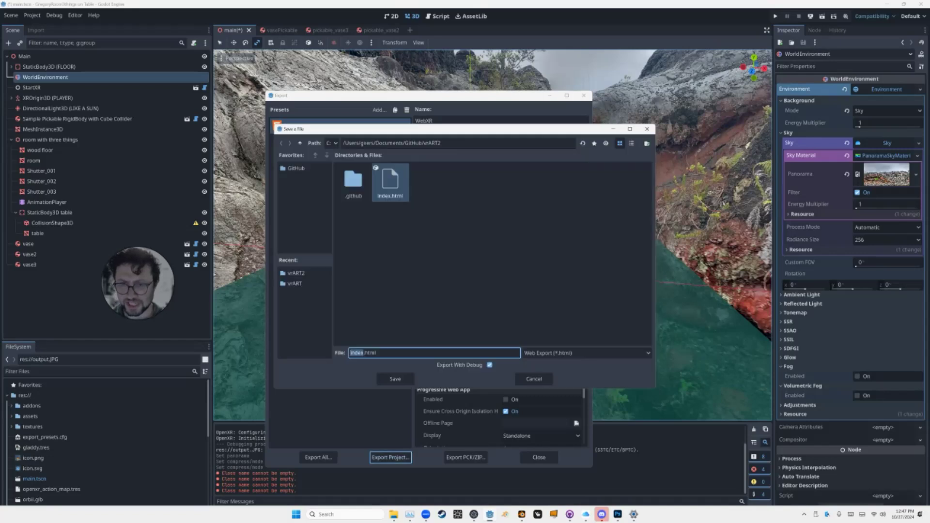
{"action": "left_click", "coordinate": [300, 143]}
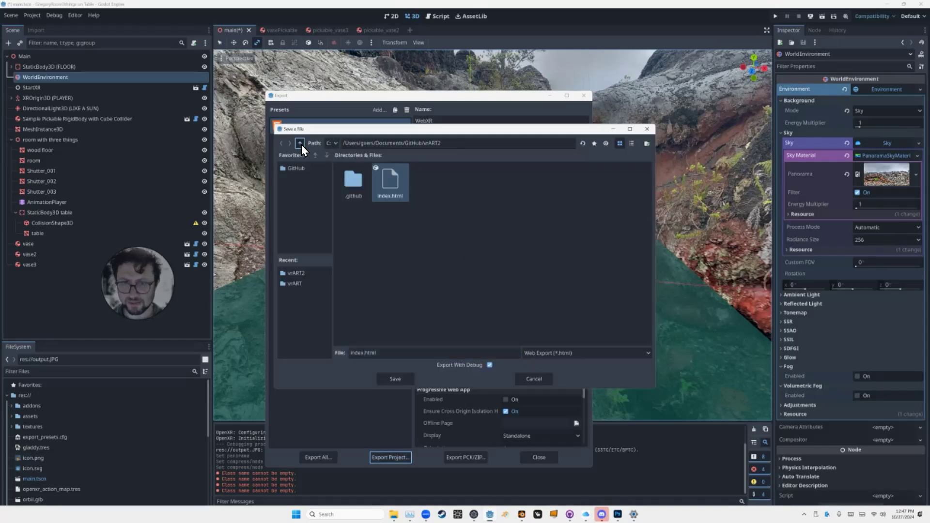
{"action": "left_click", "coordinate": [450, 182]}
{"action": "double_click", "coordinate": [450, 181]}
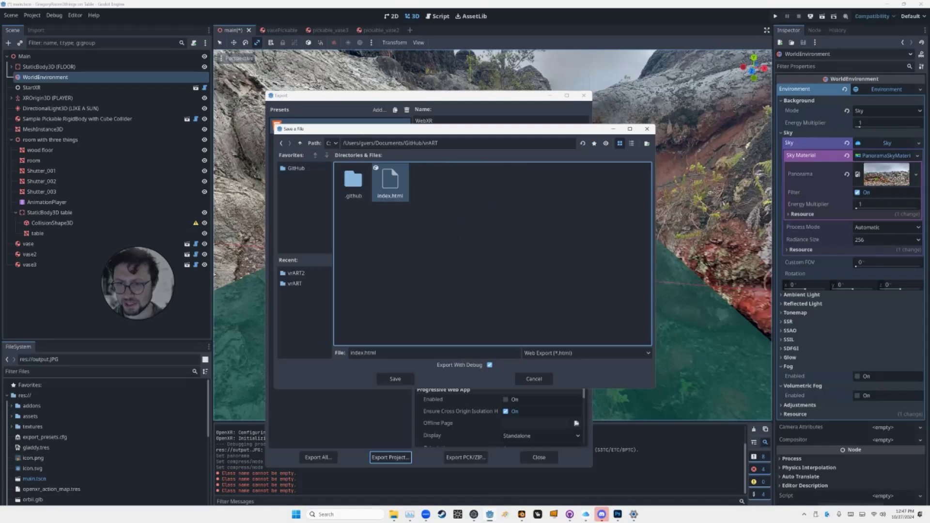
{"action": "left_click", "coordinate": [489, 365]}
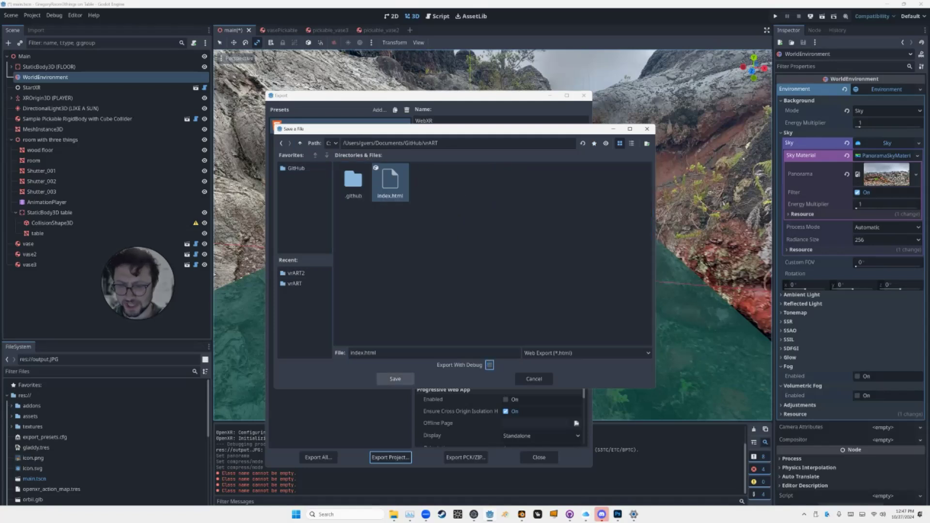
{"action": "left_click", "coordinate": [395, 379]}
{"action": "left_click", "coordinate": [429, 272]}
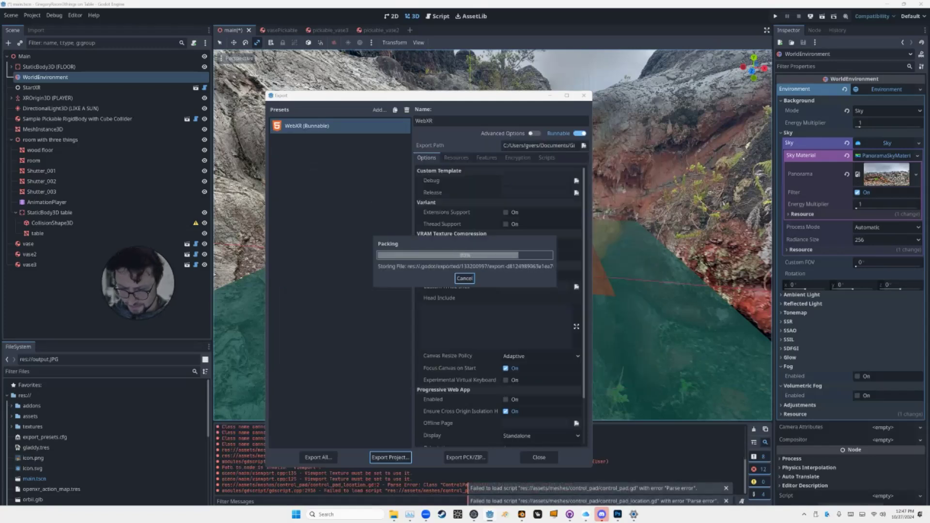
- Switch to GitHub Desktop, commit the changed vrART files to main with the summary "update", and push the commit to origin
{"action": "left_click_drag", "start_coordinate": [487, 0], "coordinate": [634, 135]}
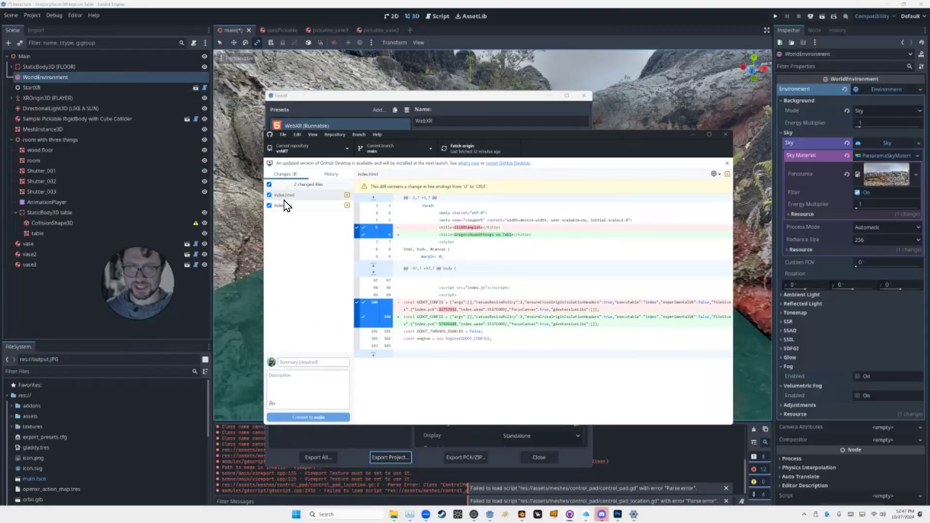
{"action": "left_click", "coordinate": [310, 362]}
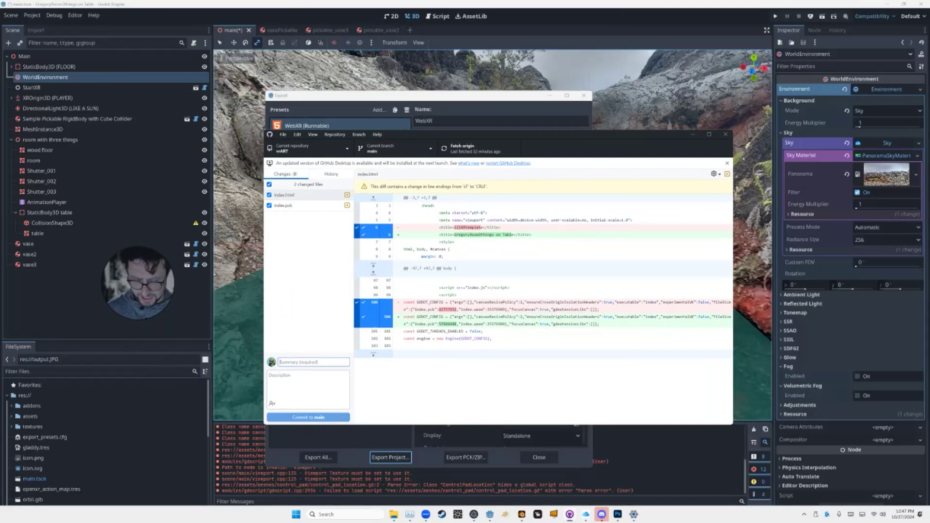
{"action": "type", "text": "update"}
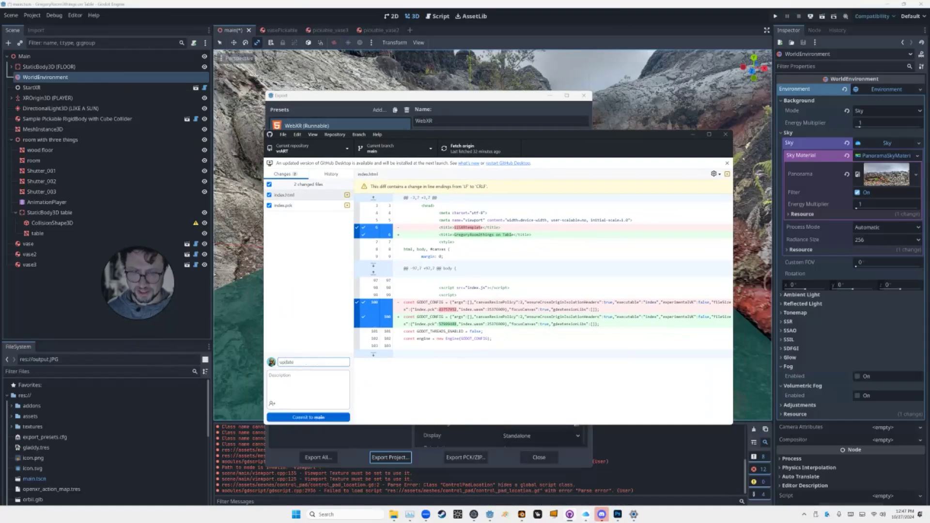
{"action": "left_click", "coordinate": [308, 418]}
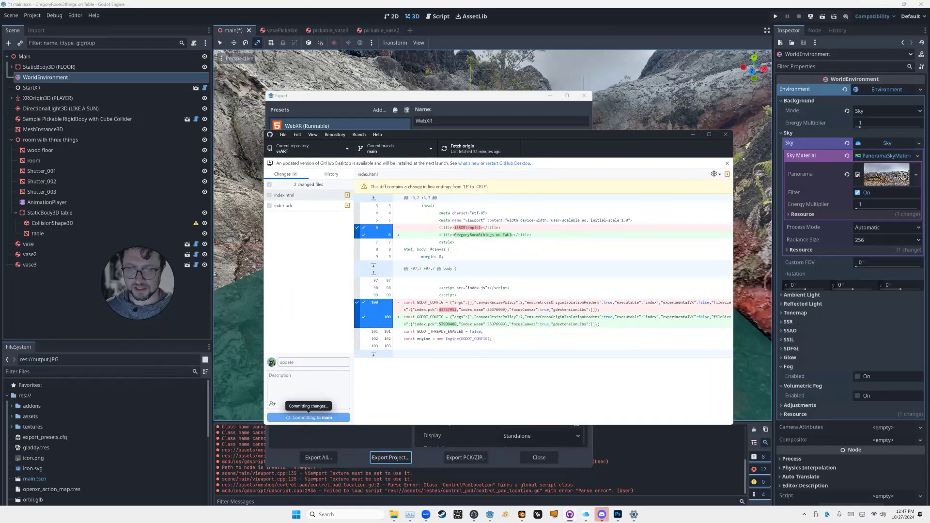
{"action": "left_click", "coordinate": [630, 243]}
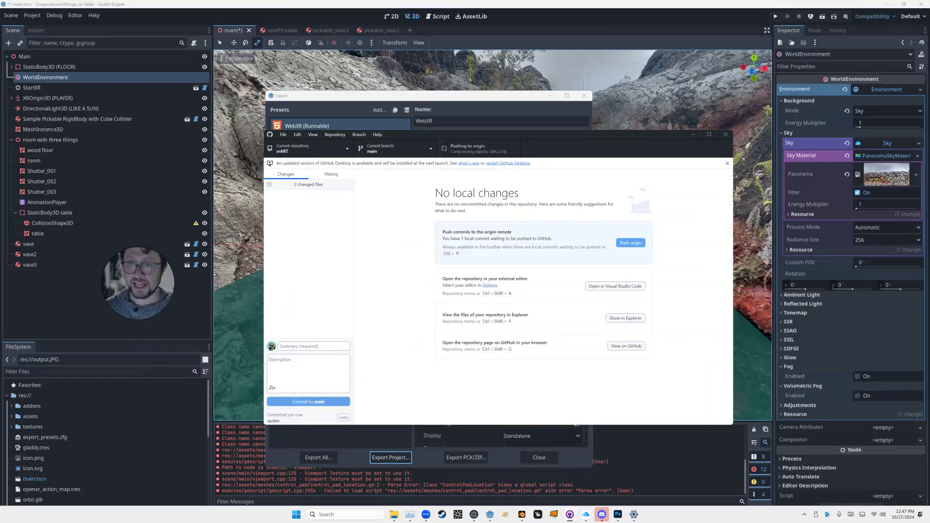